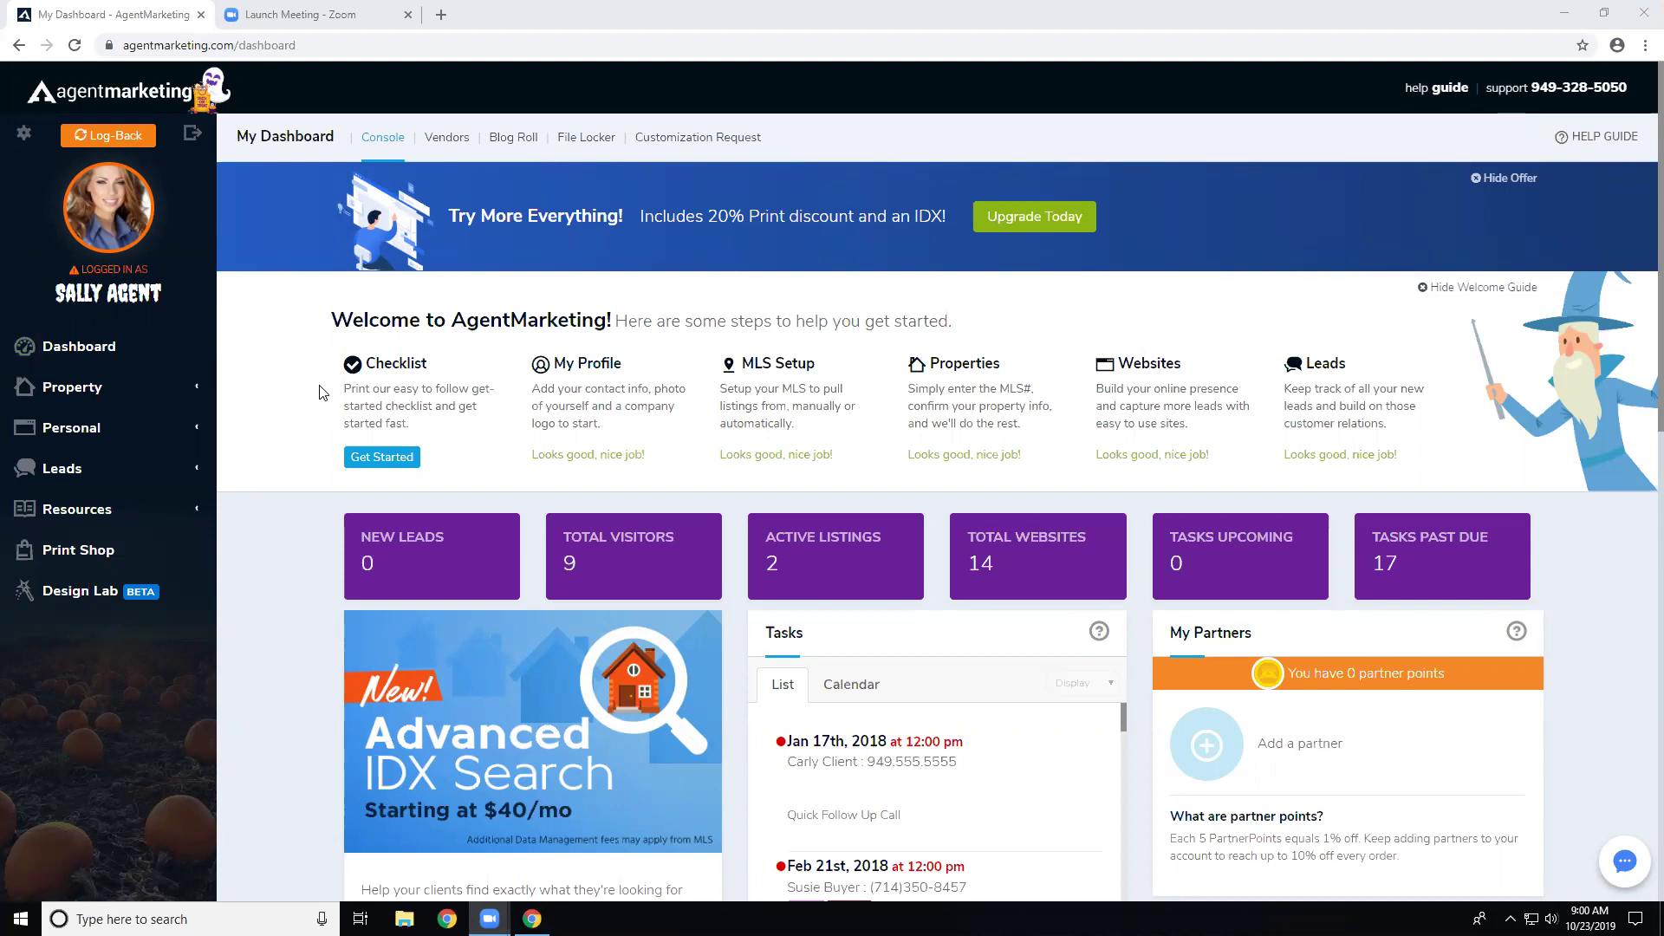
- Open the property options page and review the Social Media Posting Controls section
left_click(90, 392)
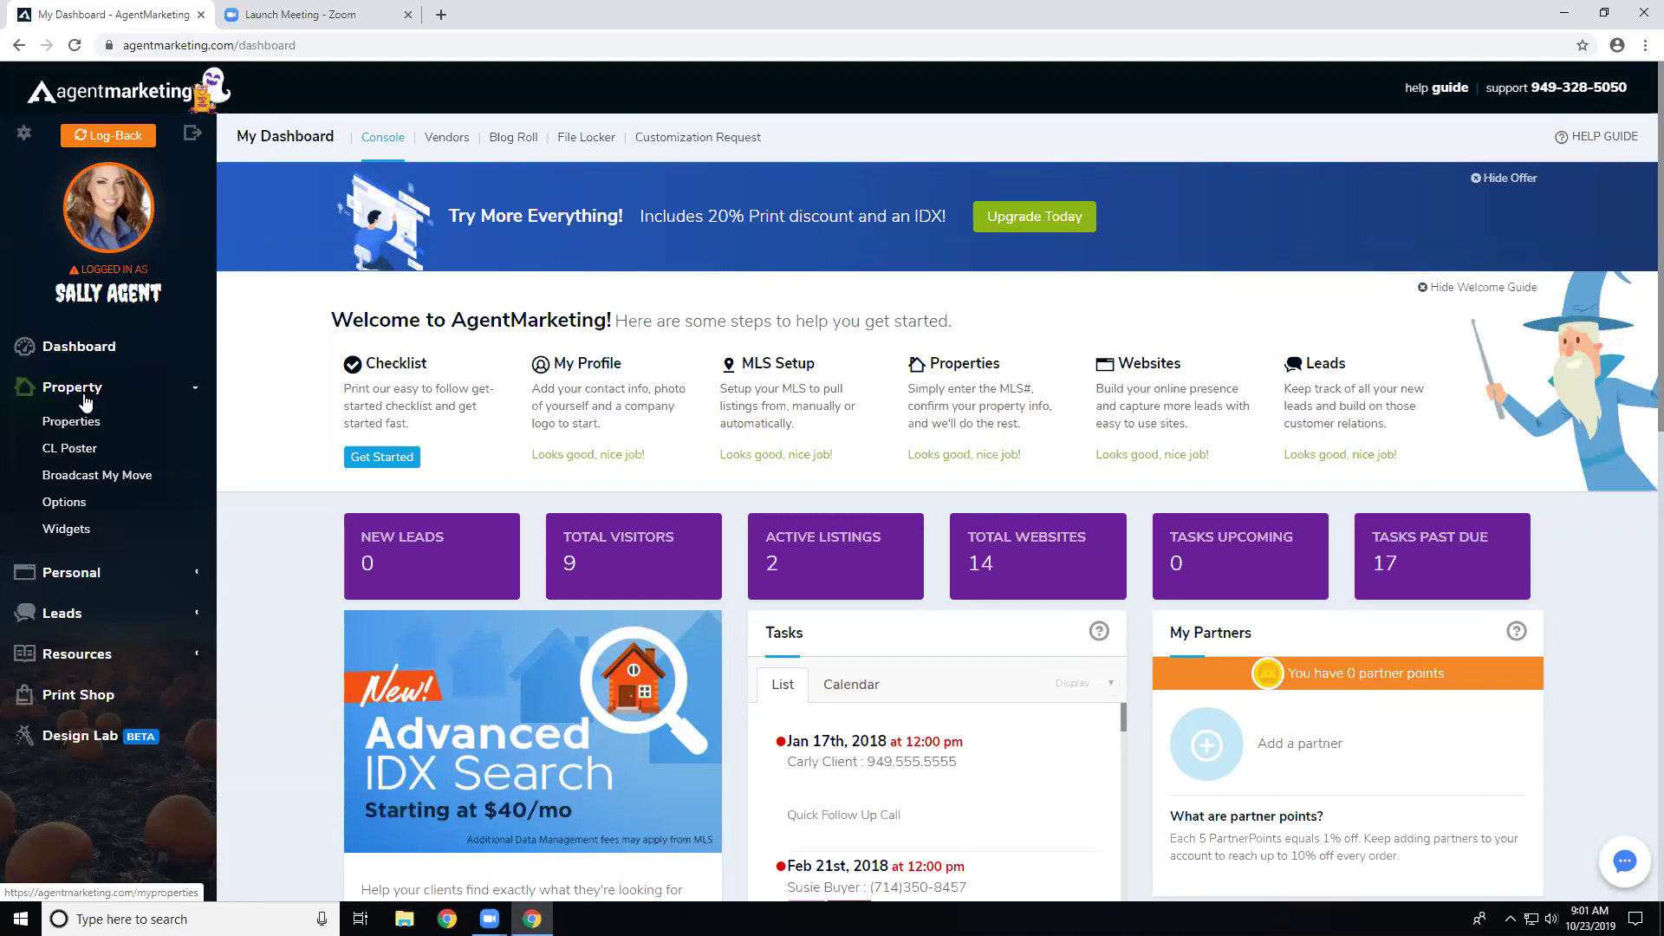
left_click(60, 505)
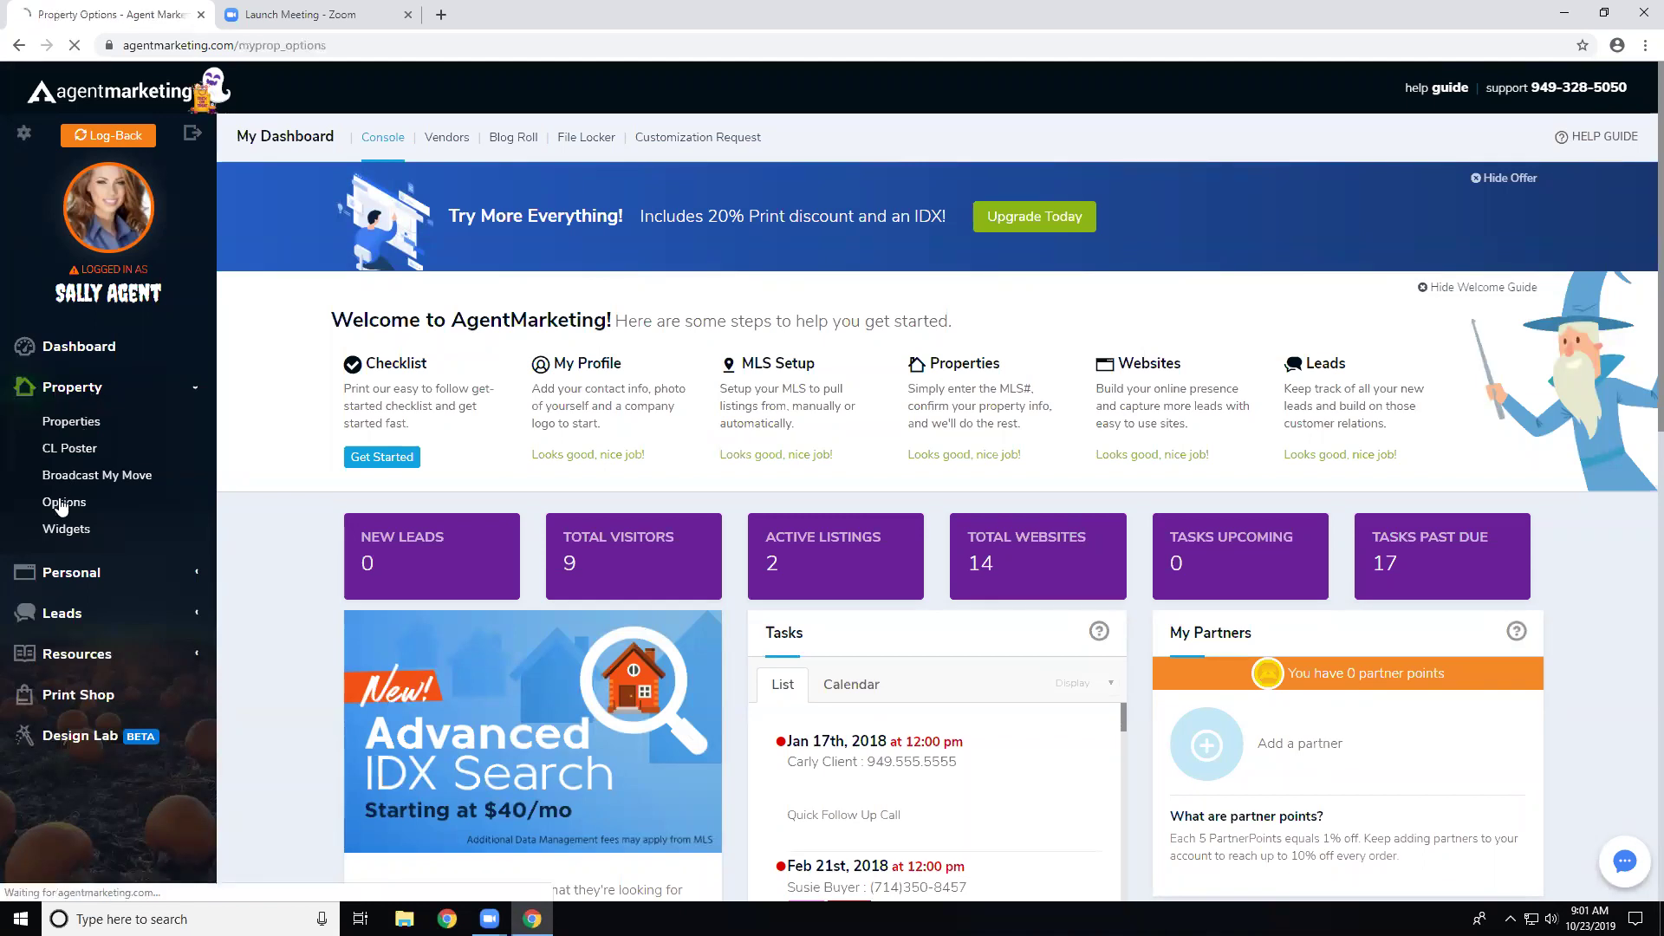
scroll(340, 478, "down", 9)
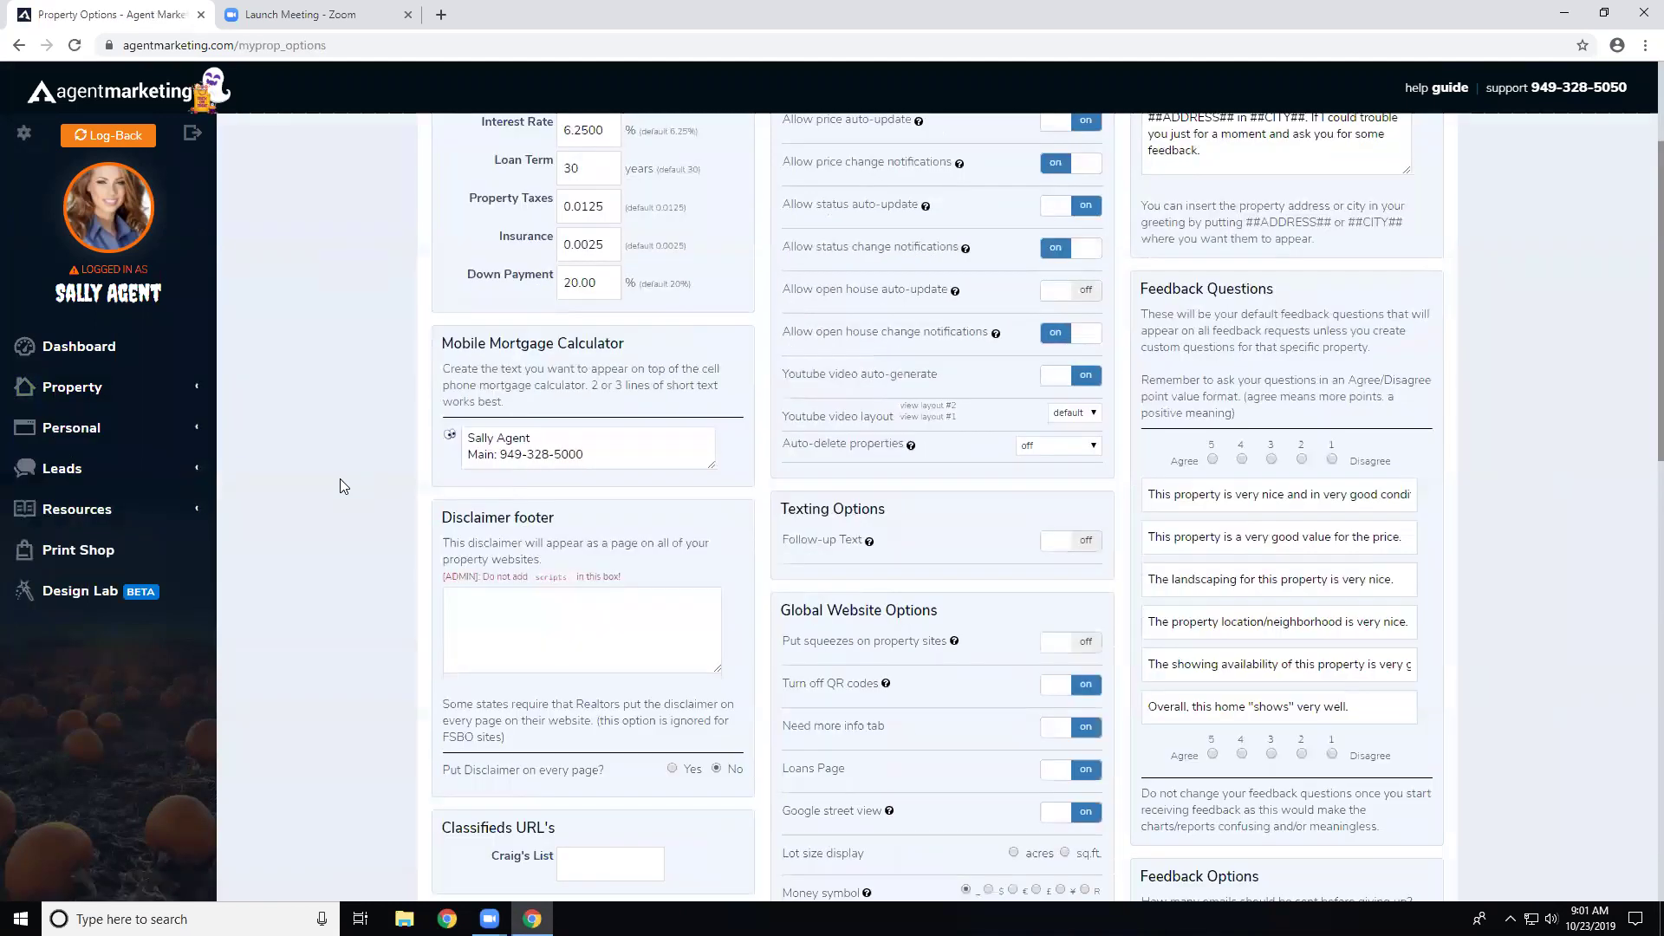
left_click_drag(450, 431, 638, 432)
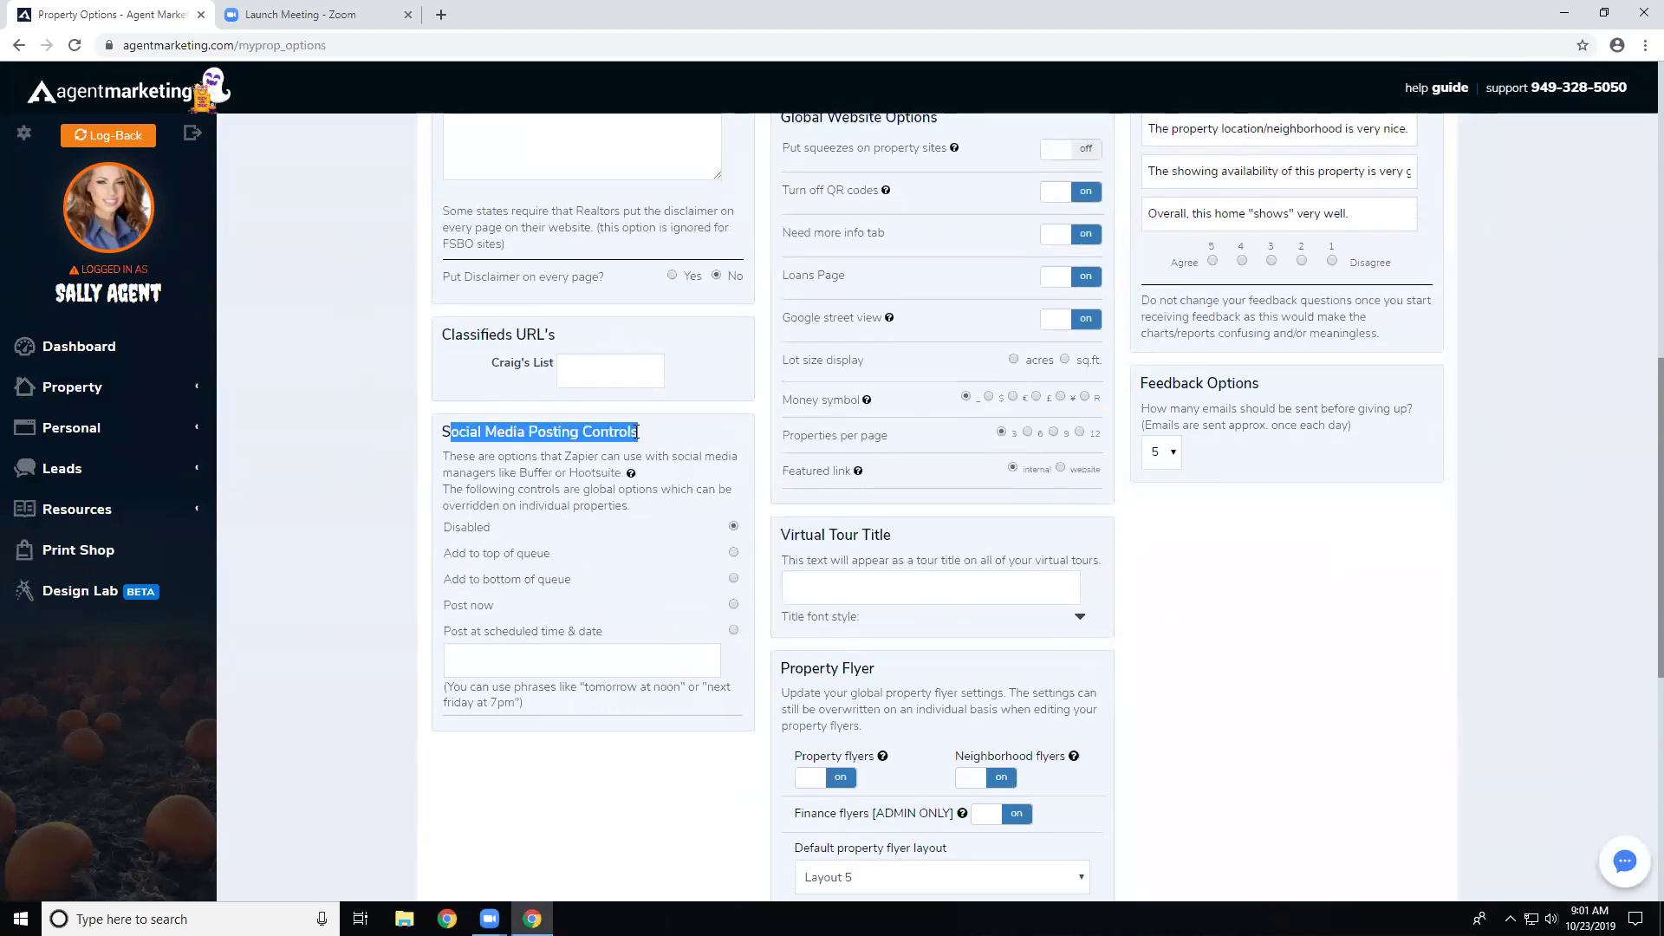
mouse_move(632, 479)
left_click(291, 445)
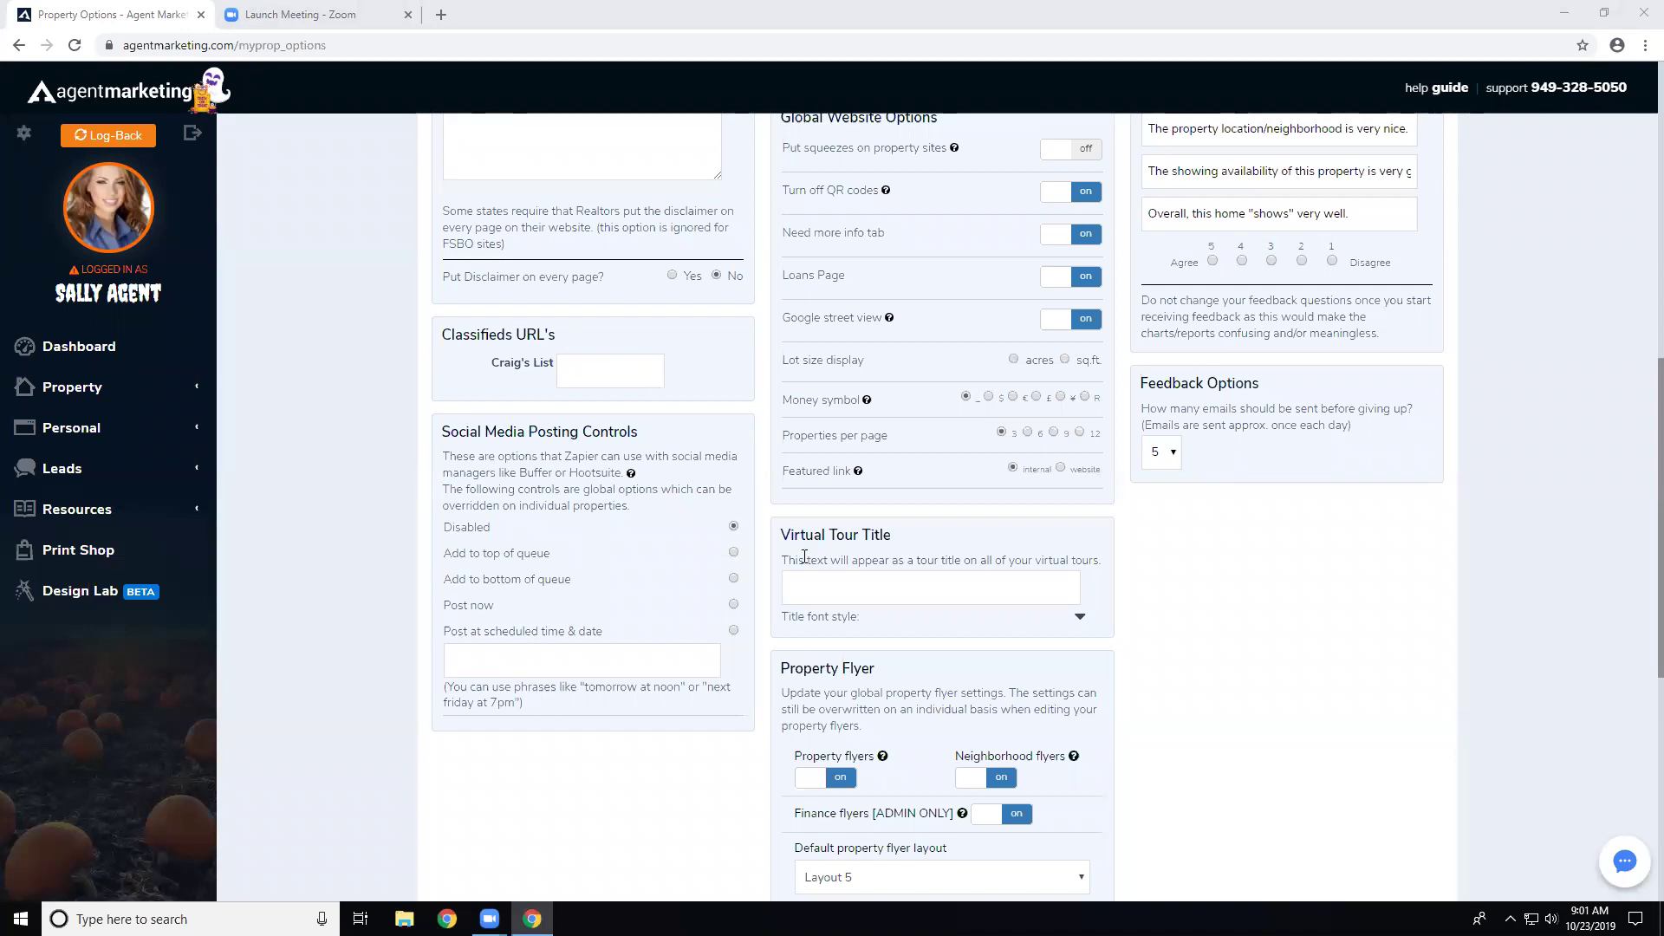
- From the properties list, preview the Newport Beach listing's website, review and decline its visitor registration form, and close the site
left_click(76, 388)
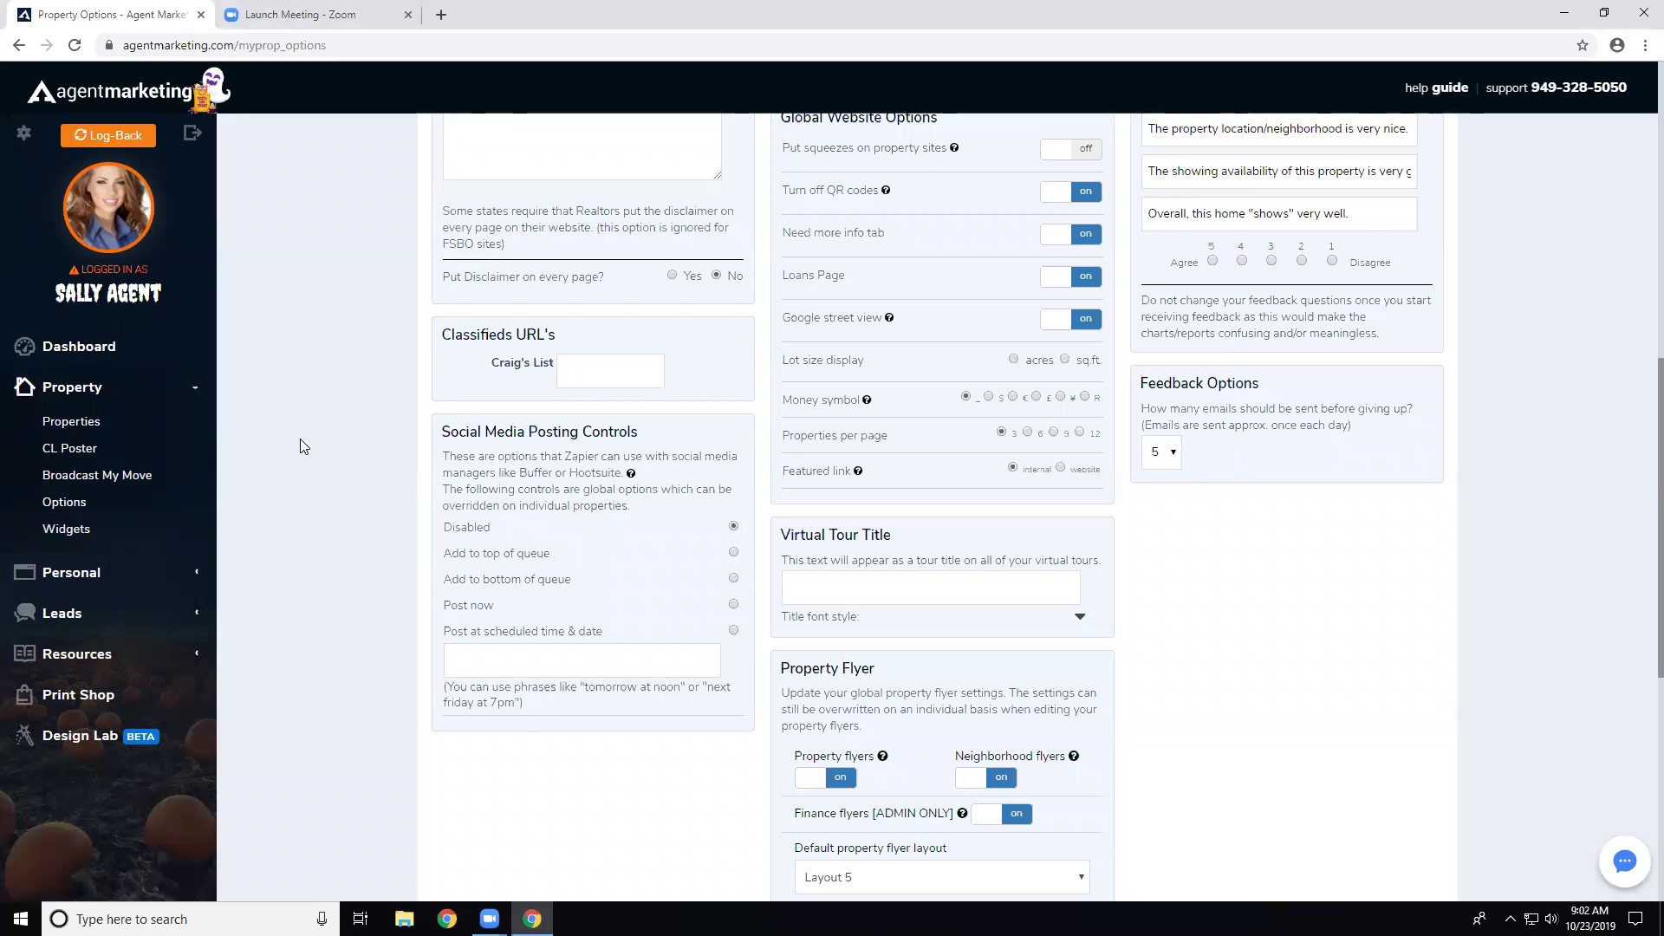
left_click(73, 425)
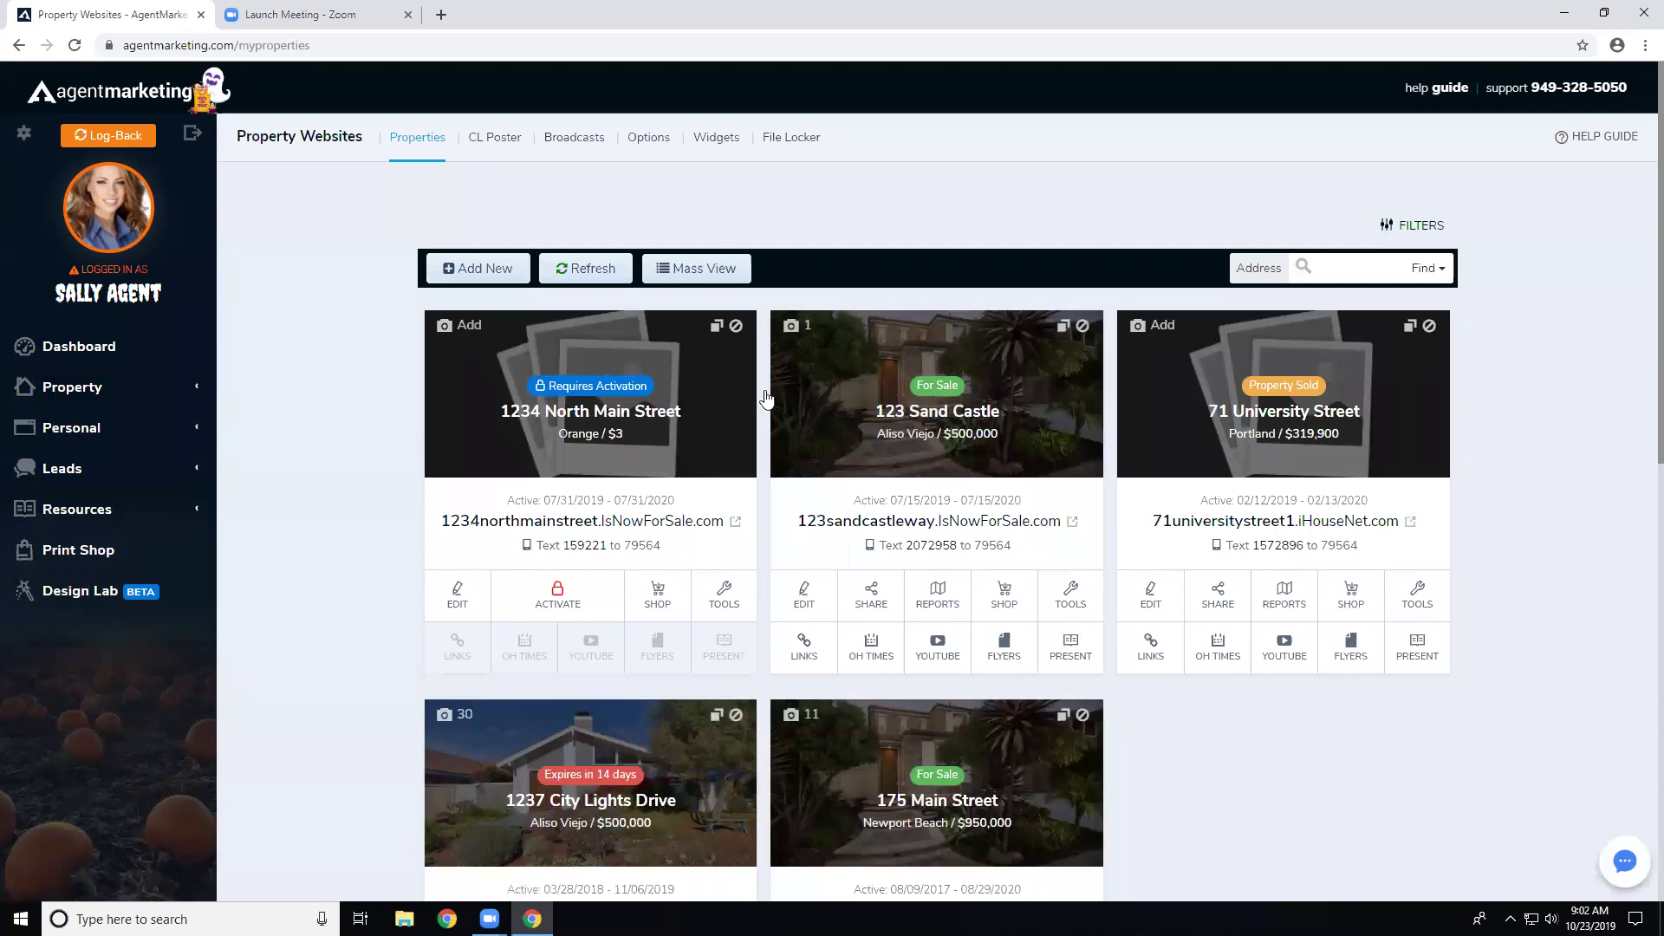
left_click(899, 731)
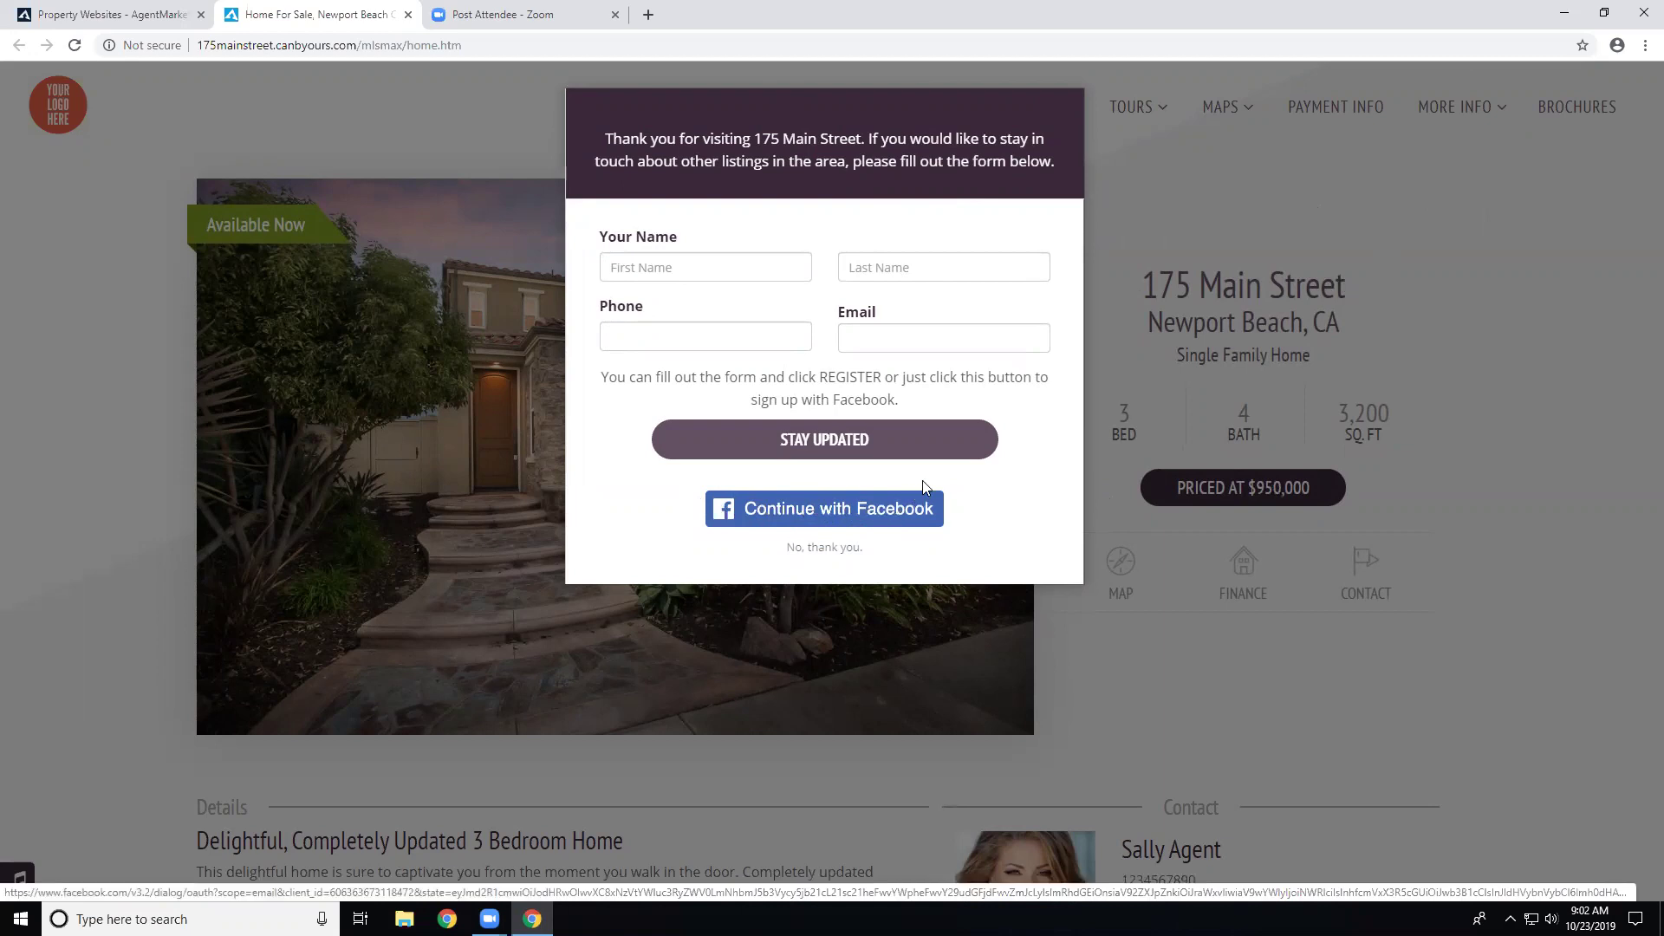
left_click_drag(613, 139, 1053, 151)
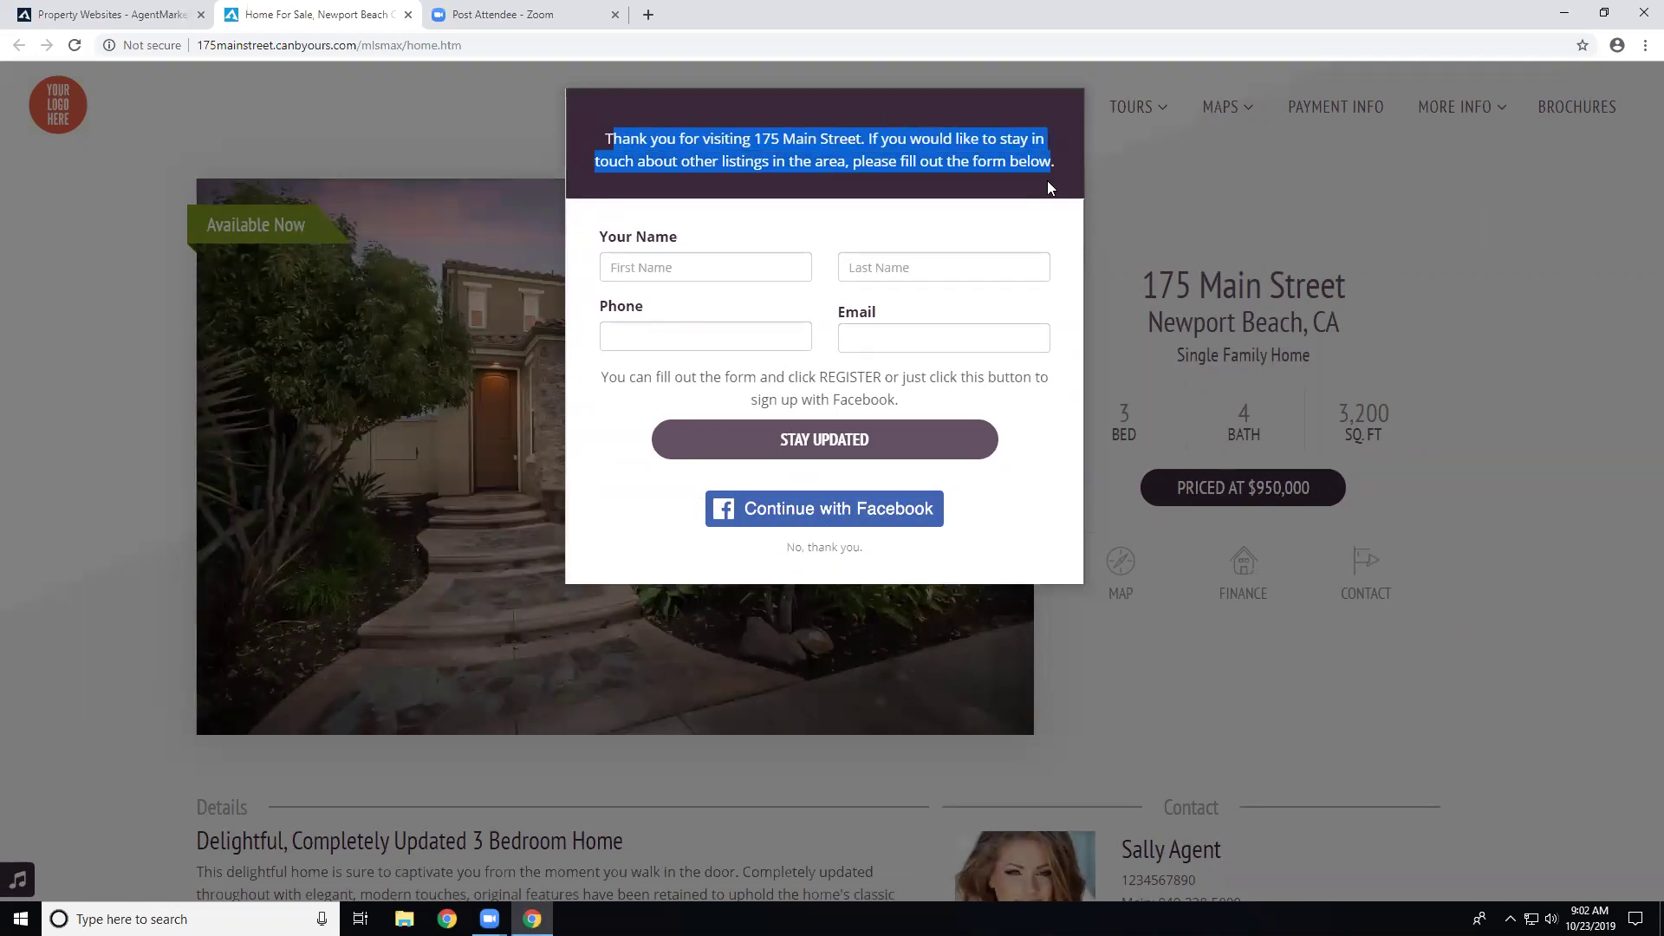
left_click(827, 555)
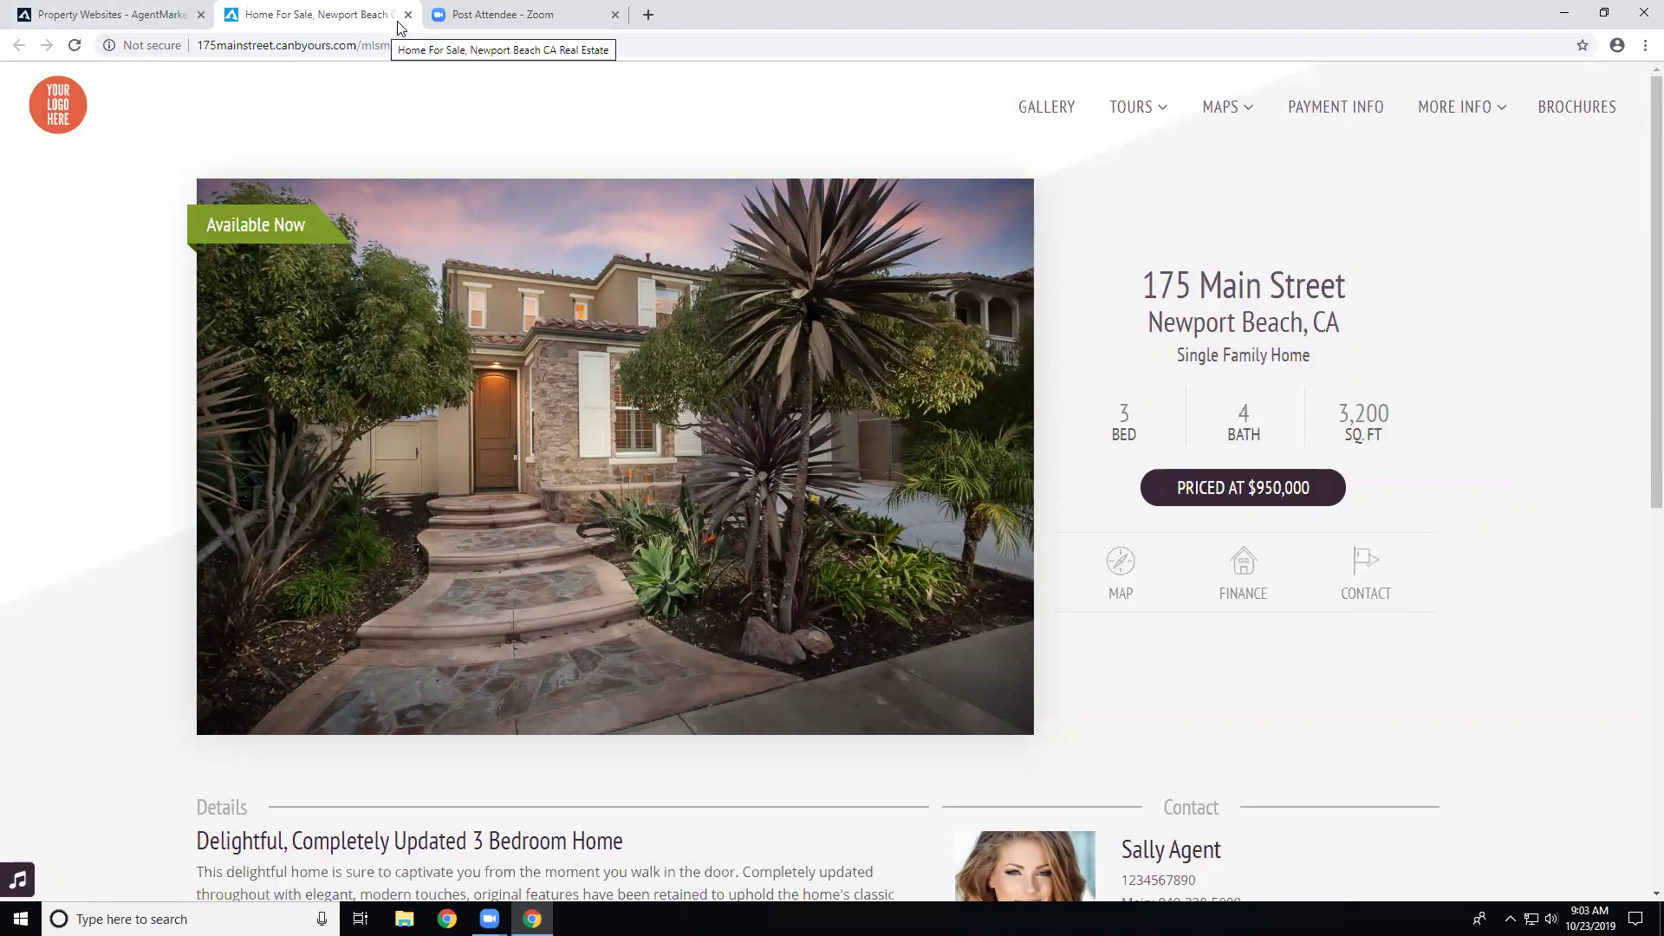
key("ctrl+w")
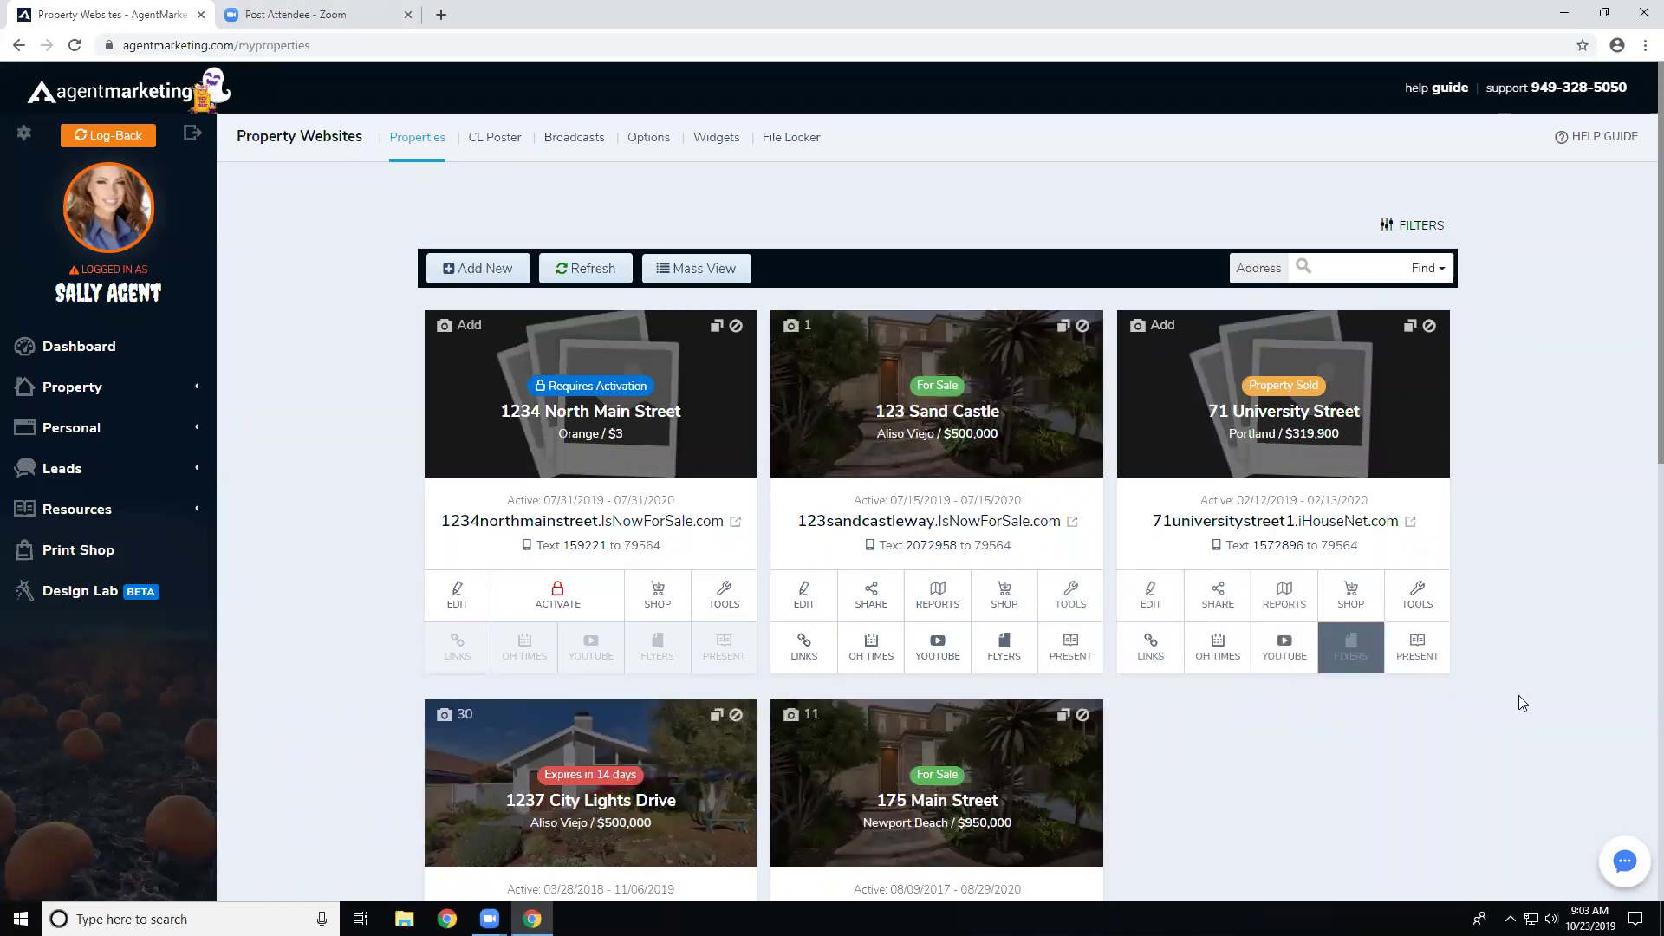
- Highlight the text-code line on the for-sale Aliso Viejo listing's card
scroll(1524, 713, "down", 2)
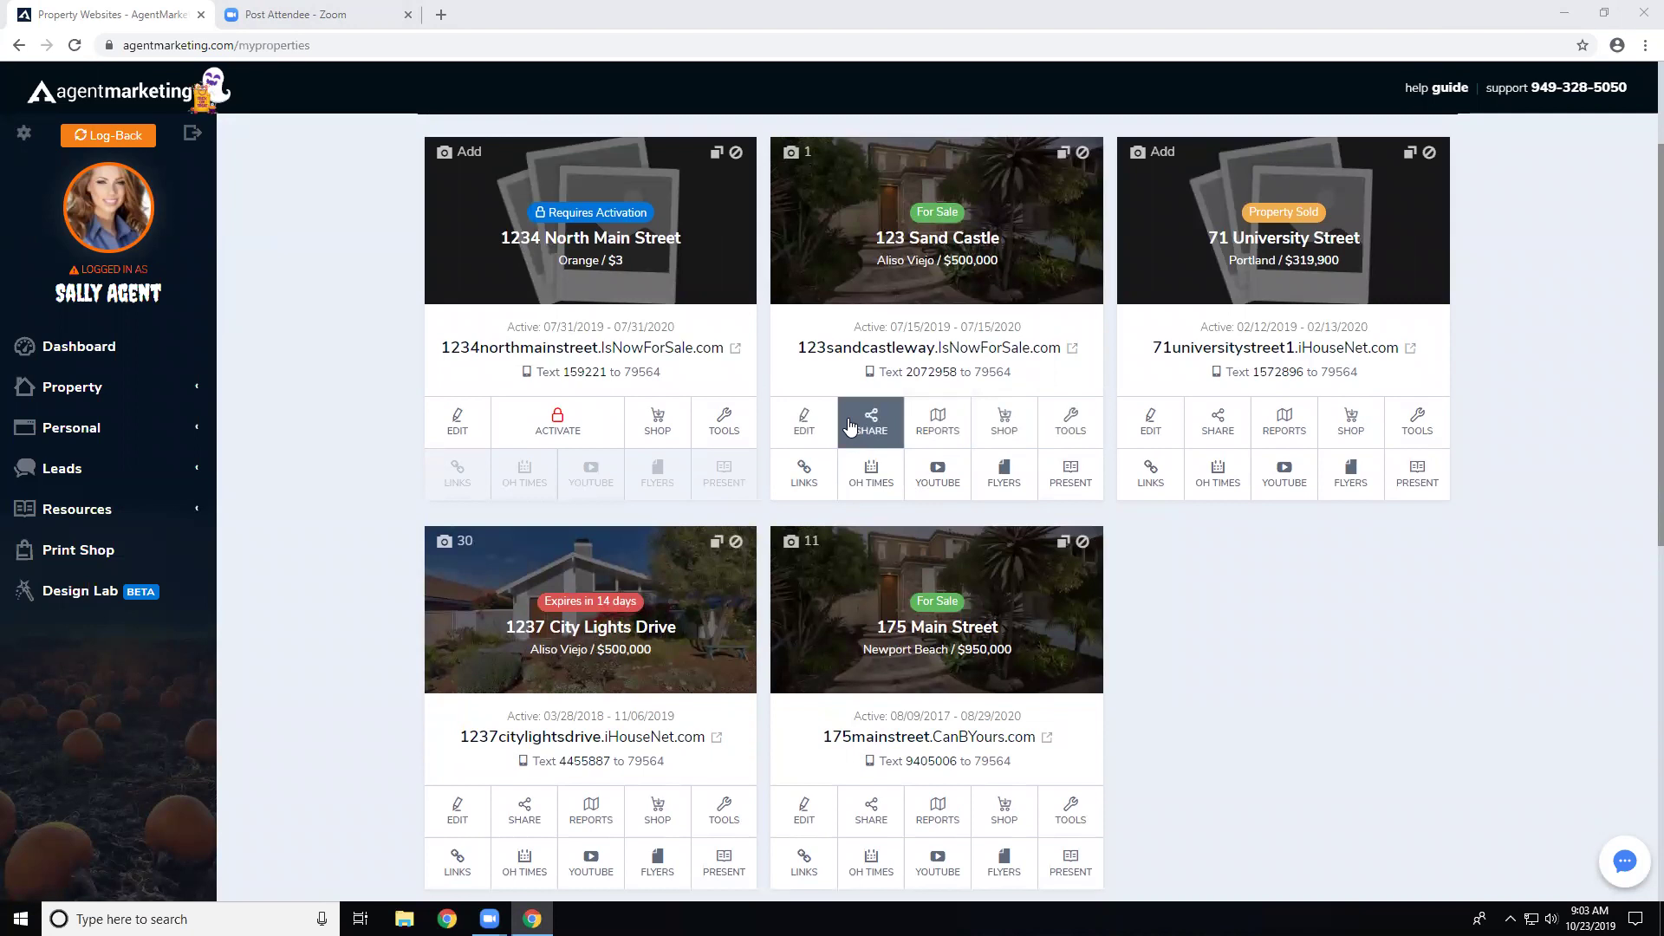
scroll(850, 424, "up", 1)
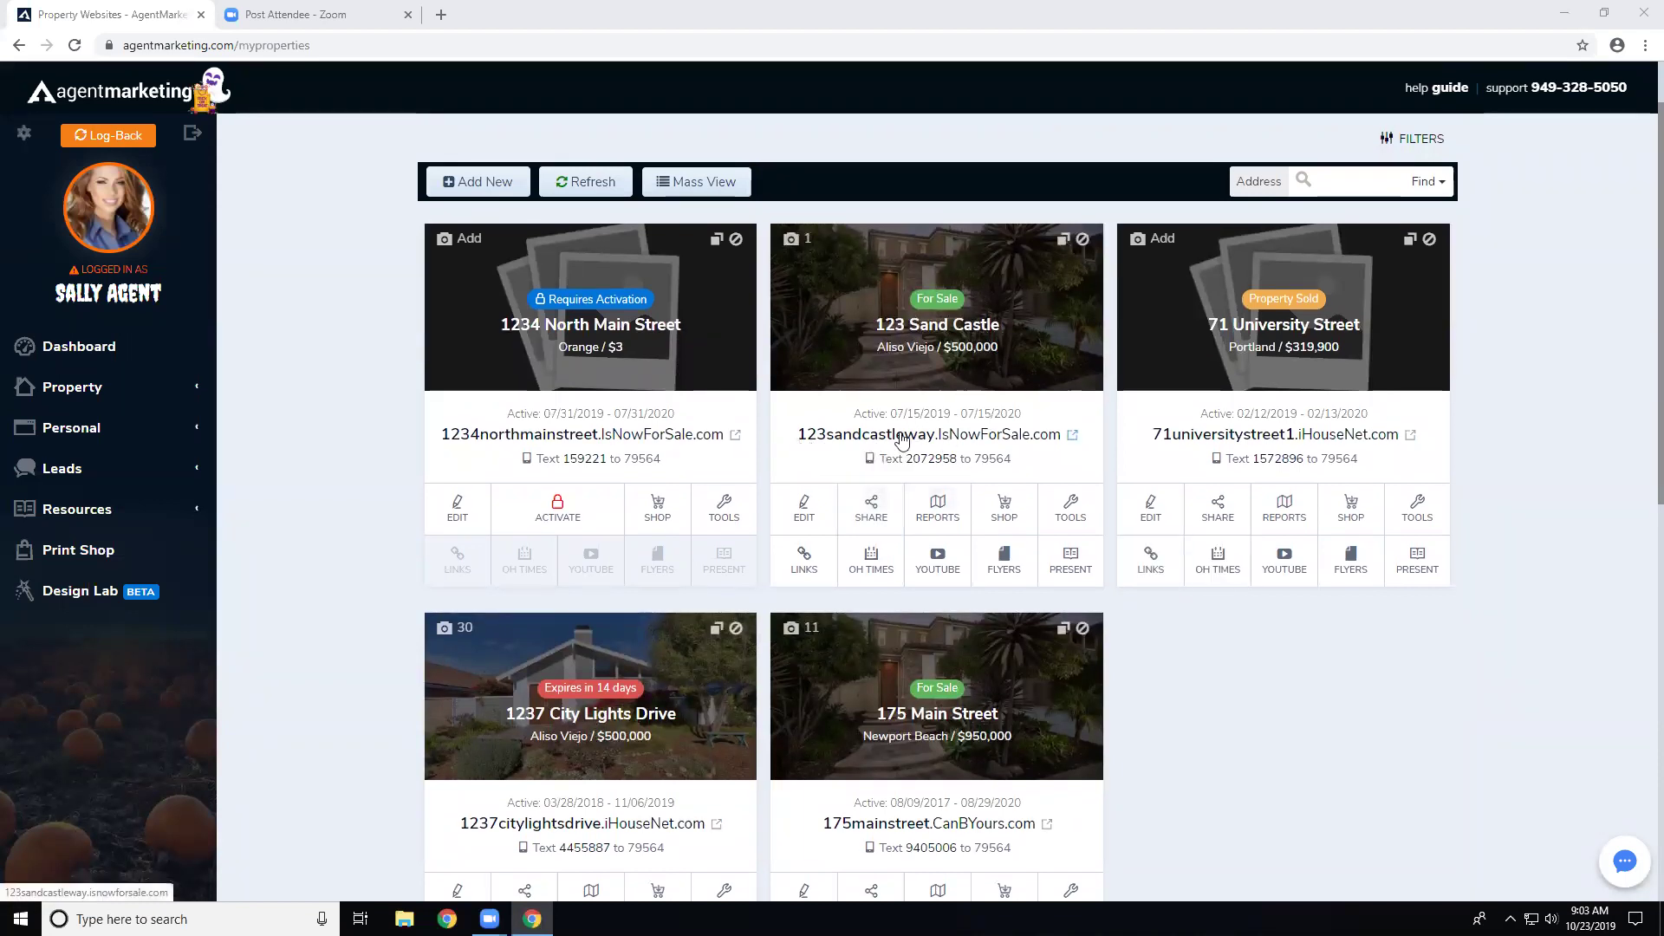
left_click_drag(845, 469, 1023, 474)
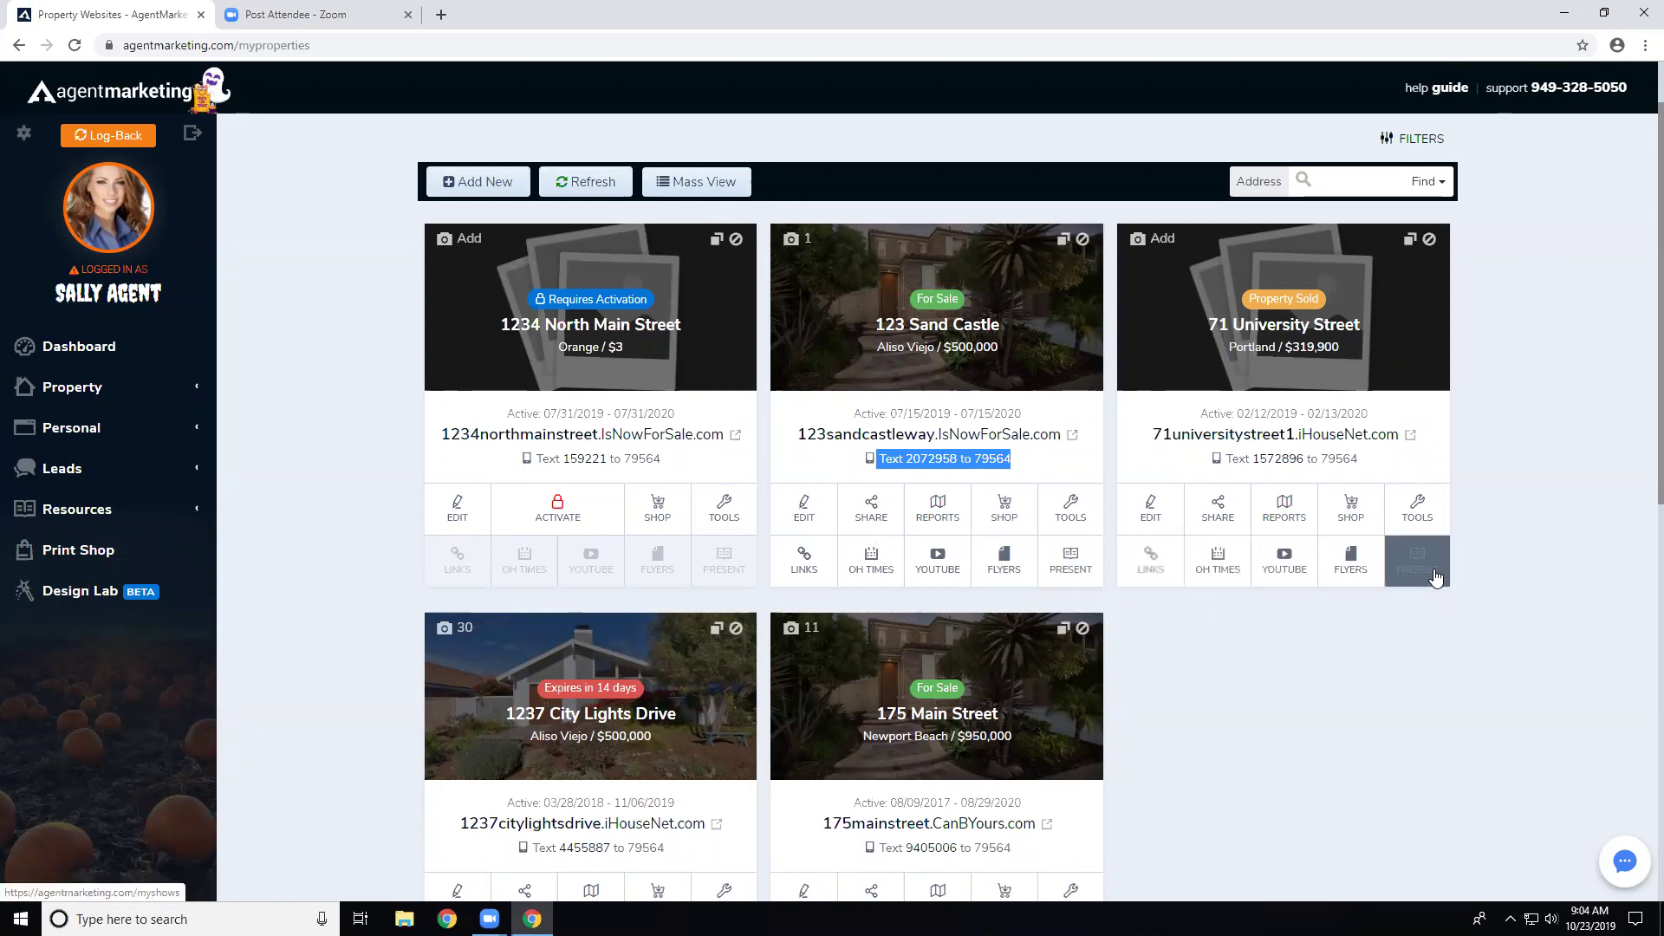
- Preview the websites of the Newport Beach listing and the soon-expiring Aliso Viejo listing, closing each one after viewing
scroll(1257, 641, "down", 2)
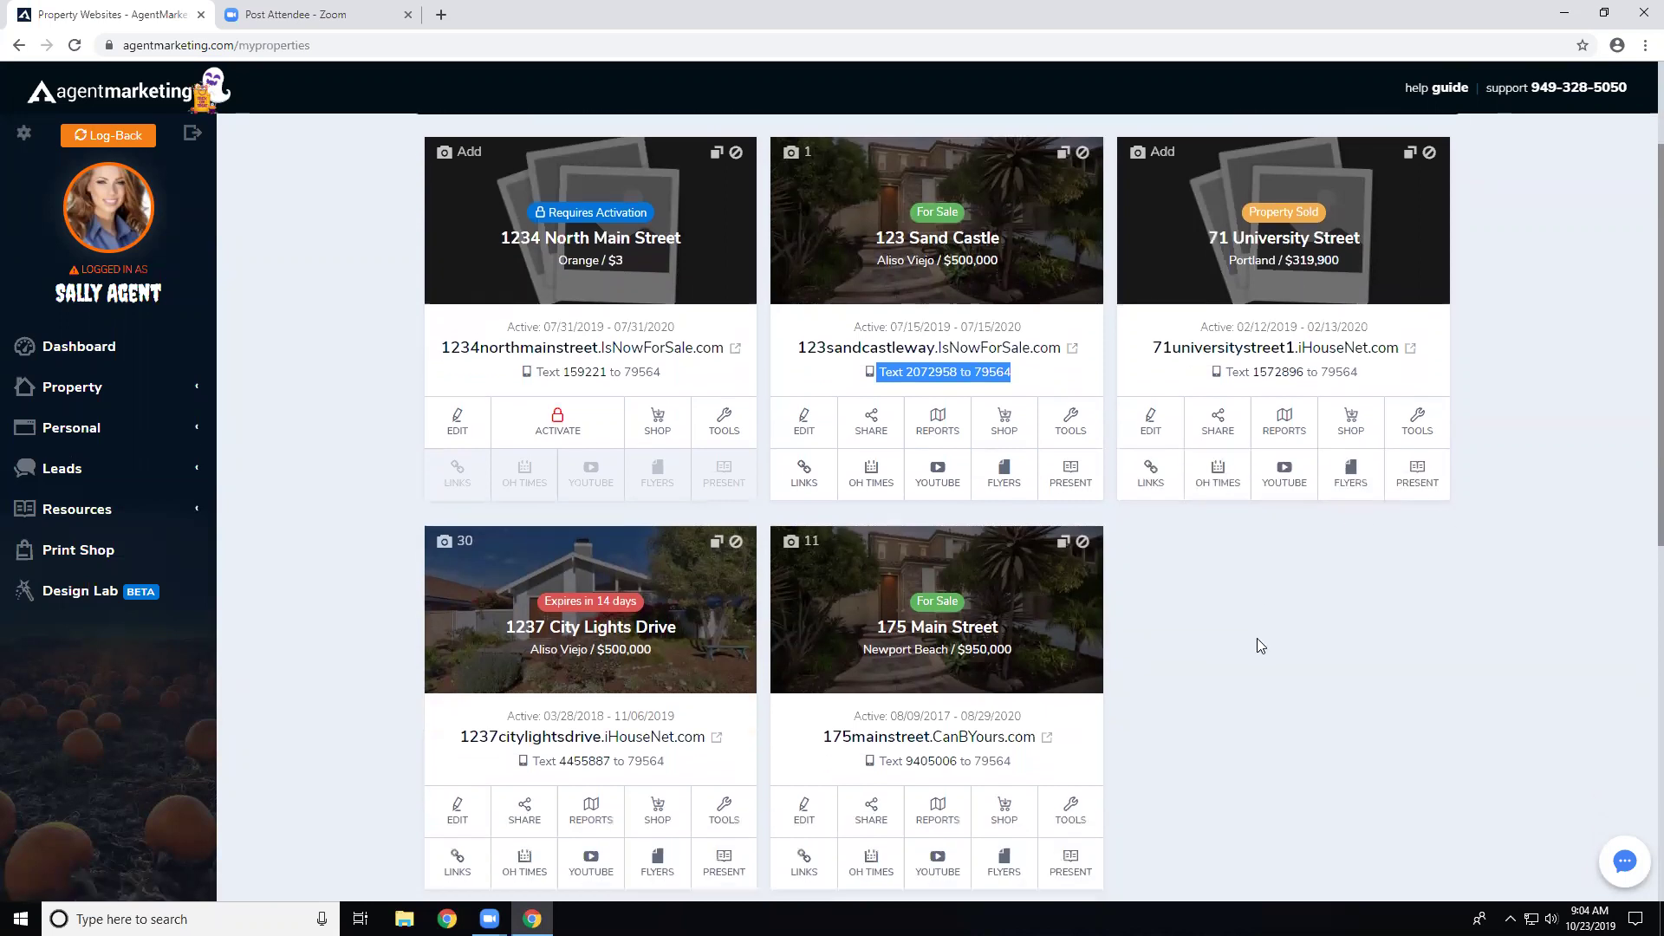
scroll(1257, 638, "up", 2)
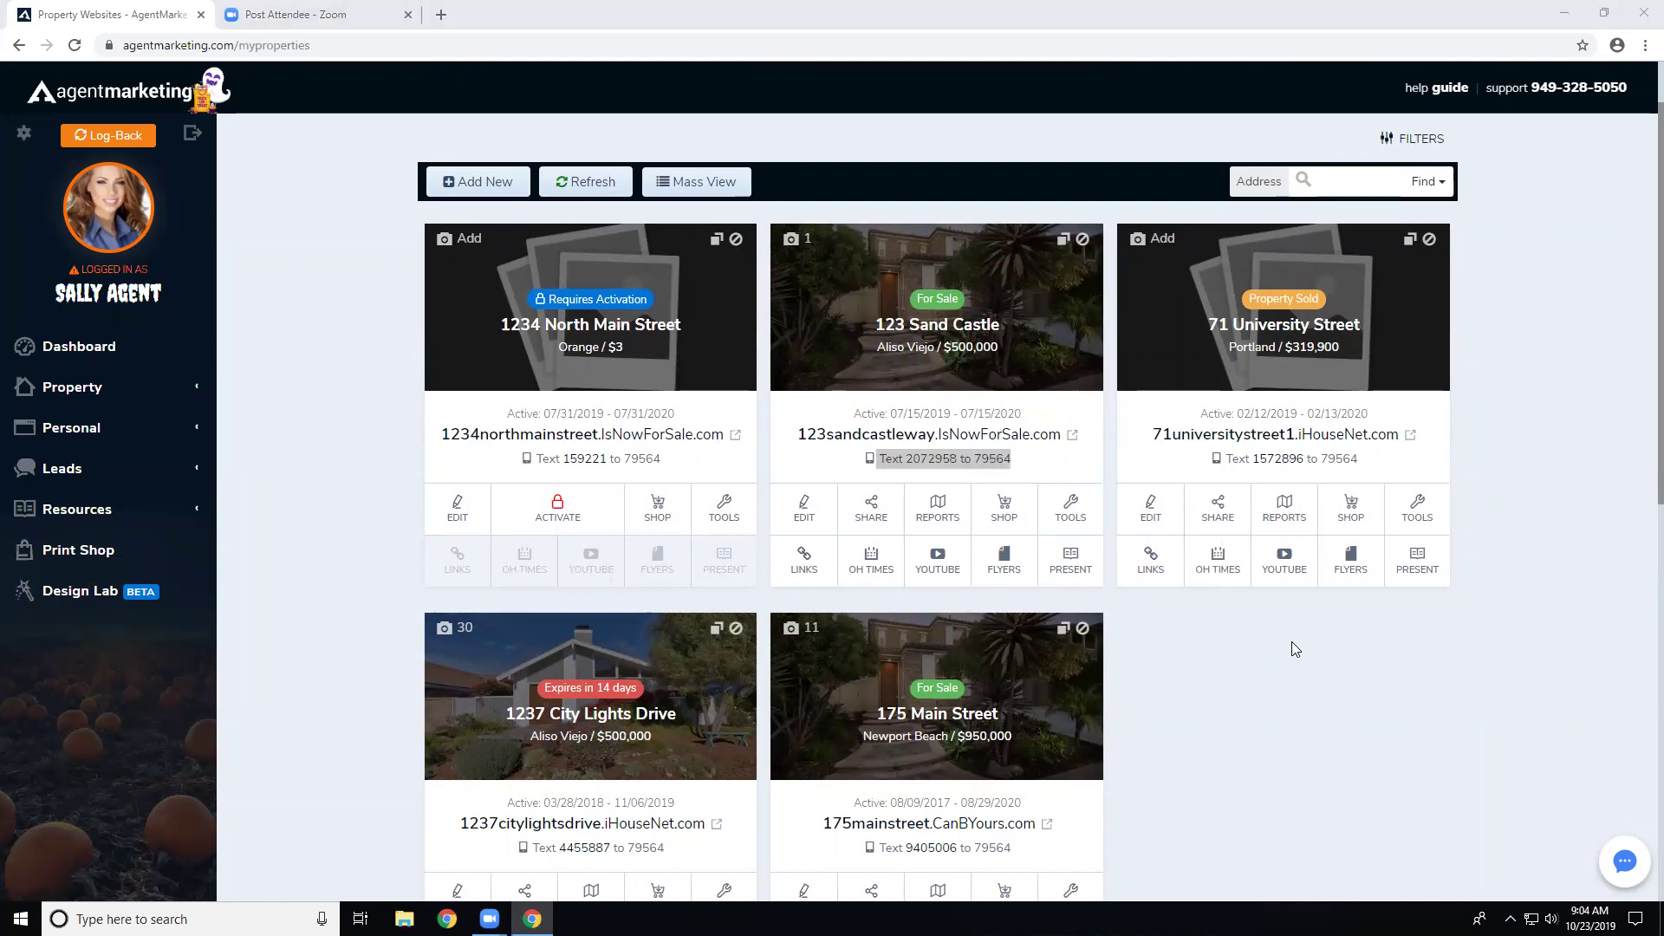
scroll(1294, 649, "down", 2)
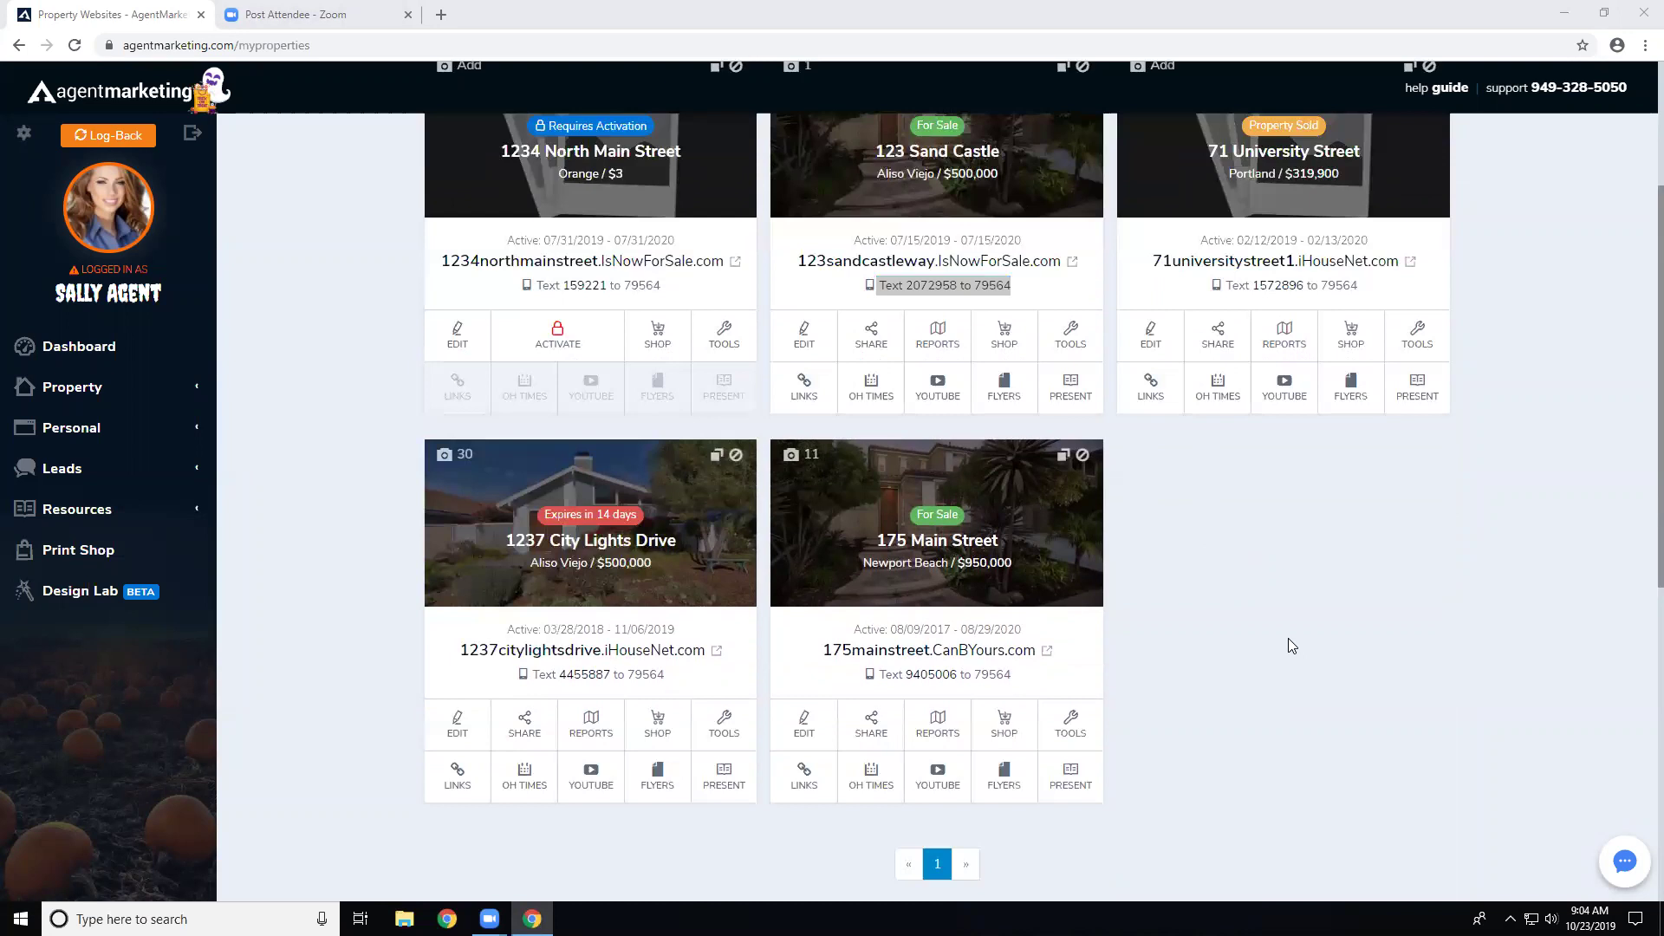
left_click(1047, 518)
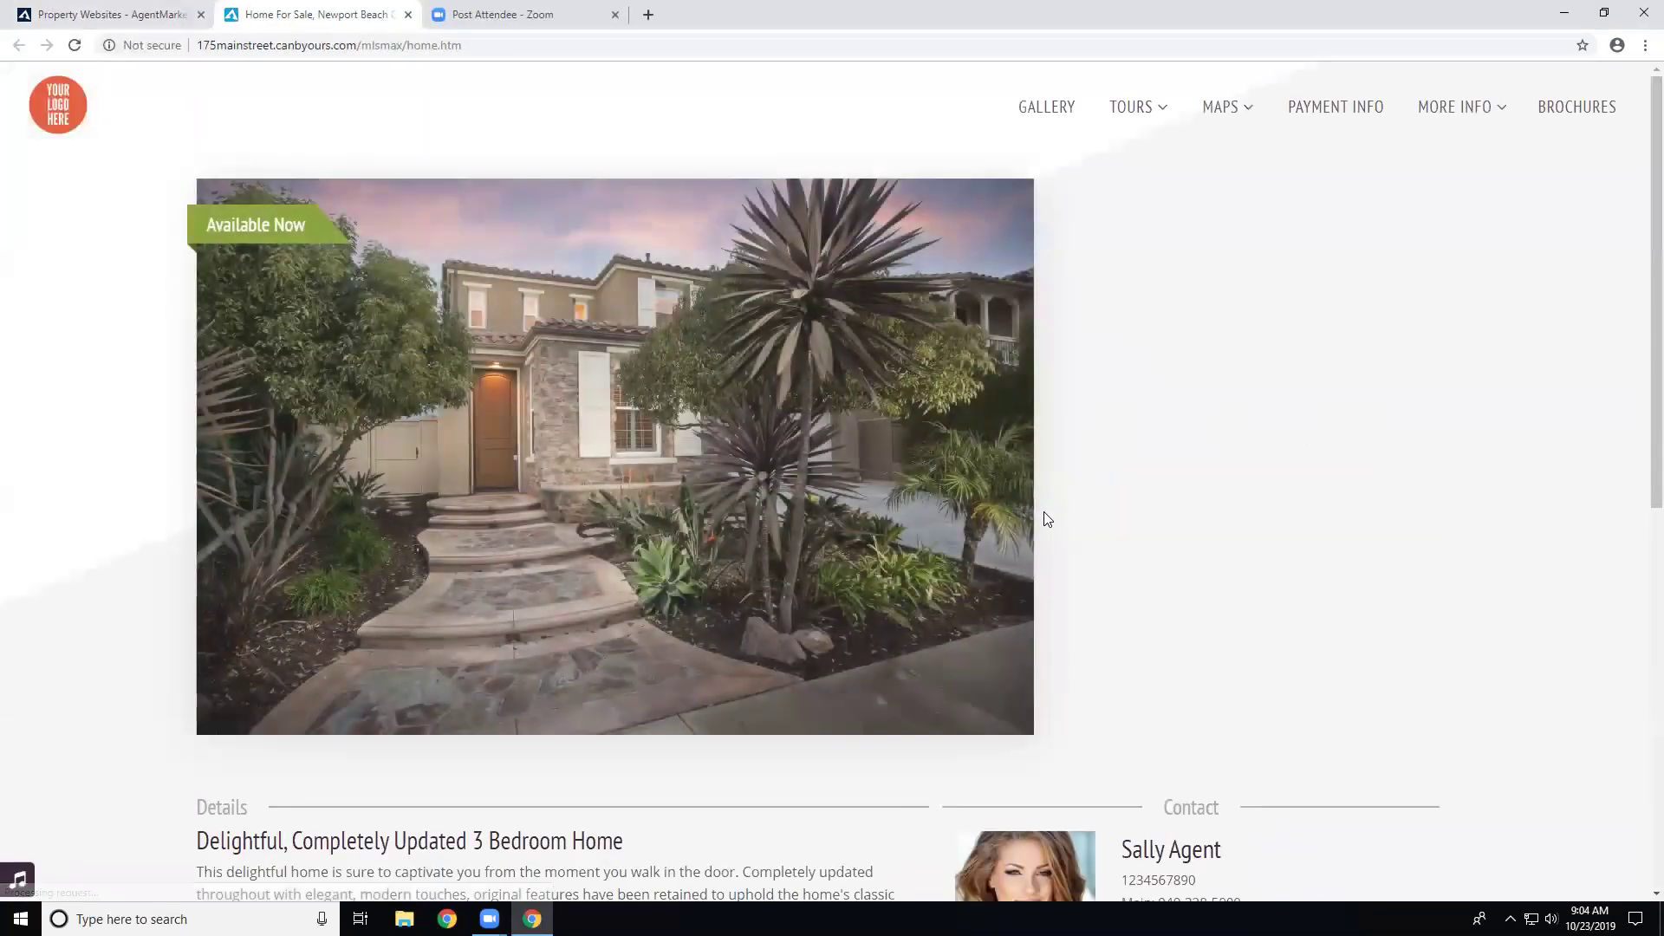
left_click(407, 15)
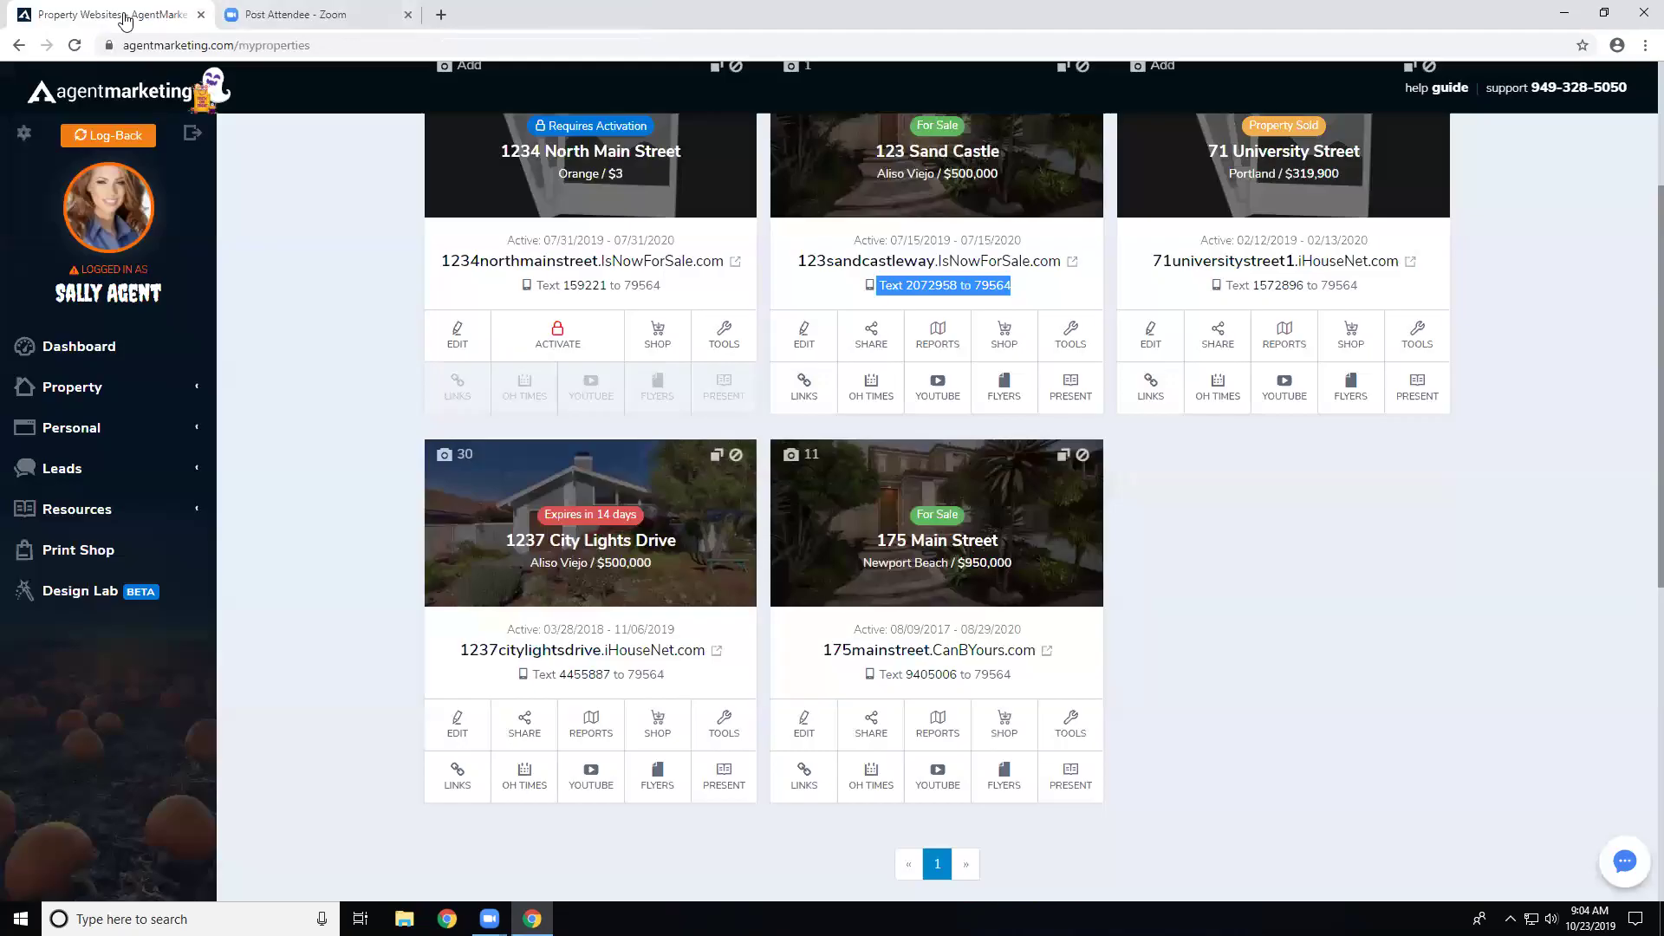
left_click(706, 540)
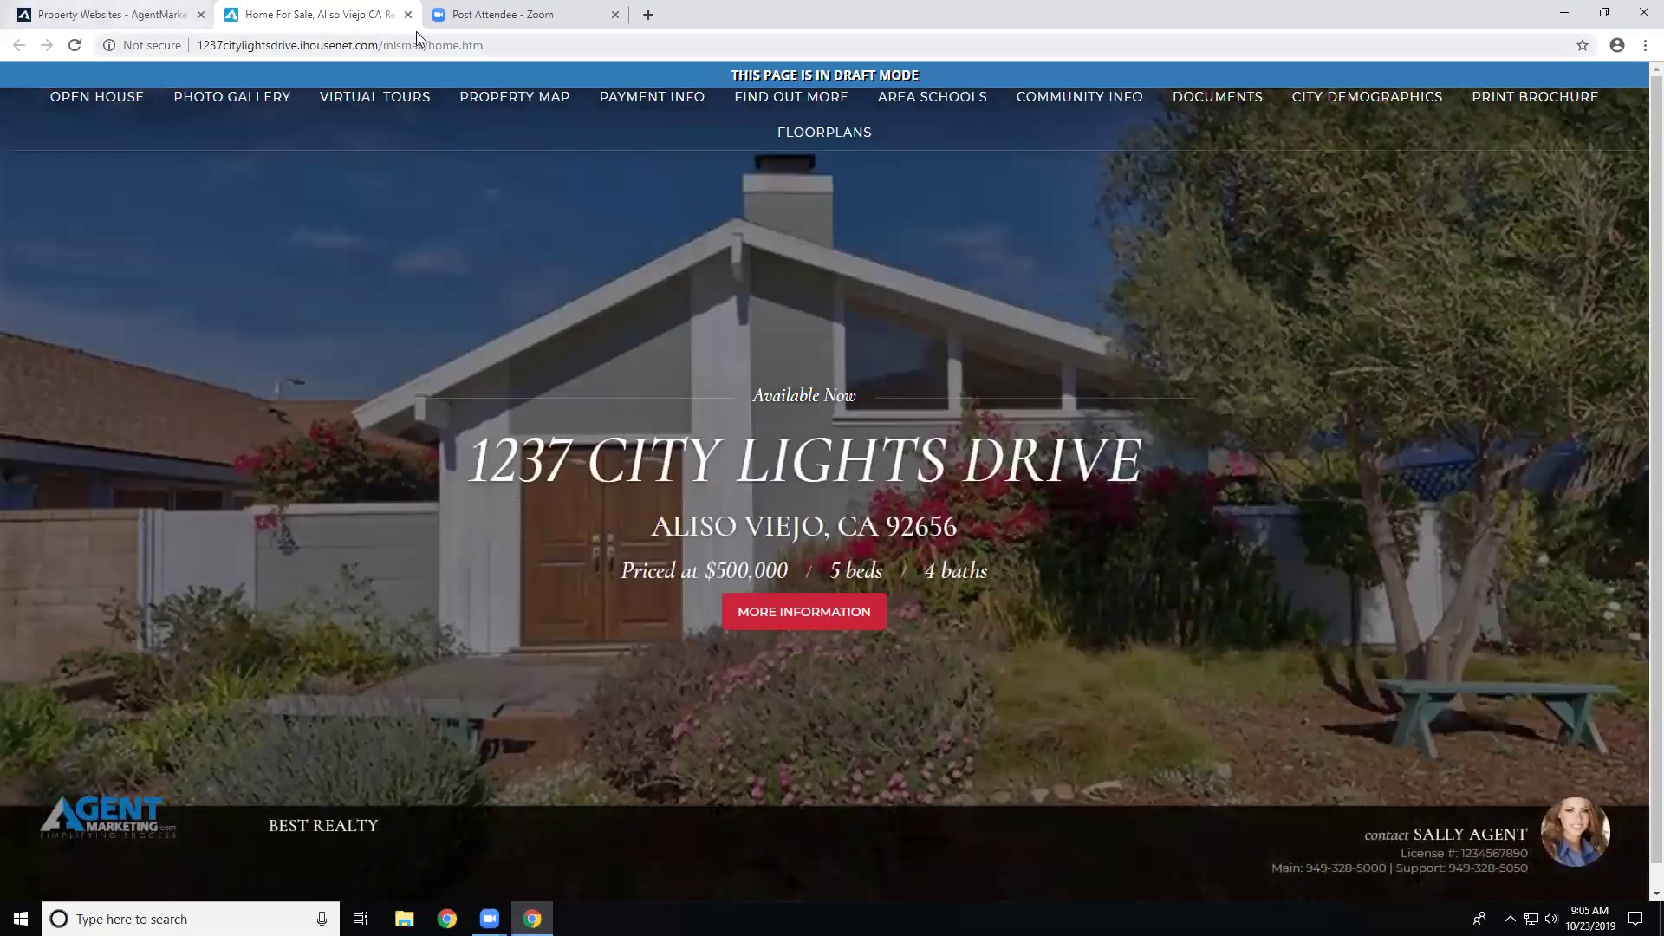
left_click(407, 15)
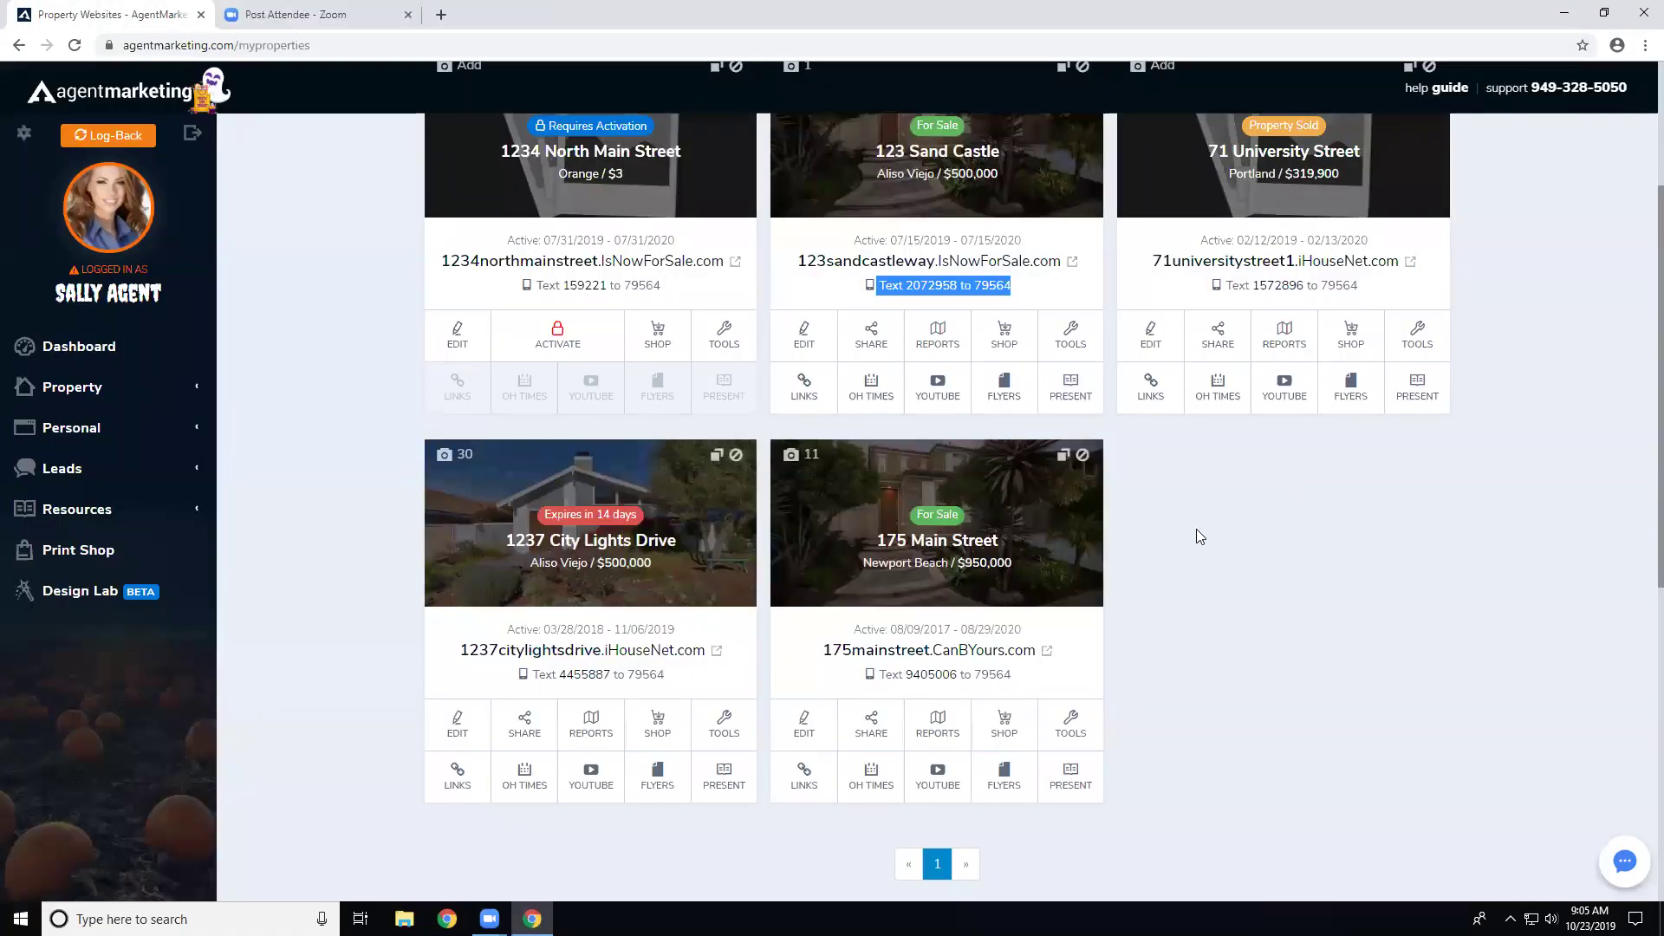
- Open the for-sale Aliso Viejo listing's website to view its lead-capture form, and return to the properties list
scroll(1174, 525, "up", 2)
left_click(1058, 342)
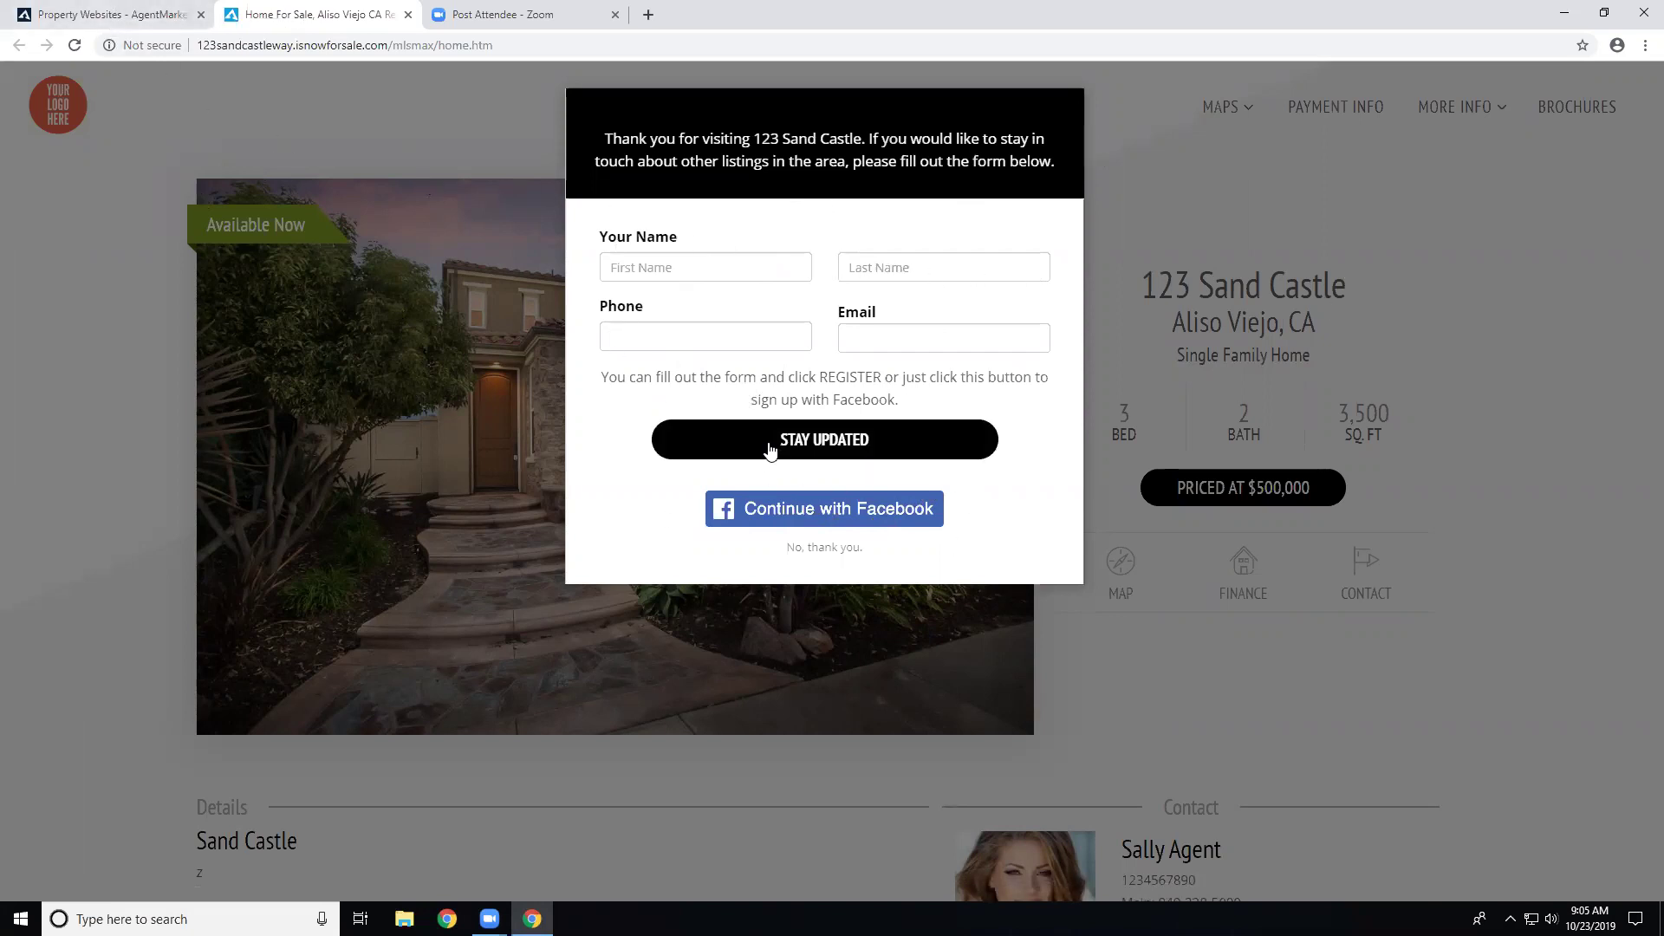
left_click(95, 13)
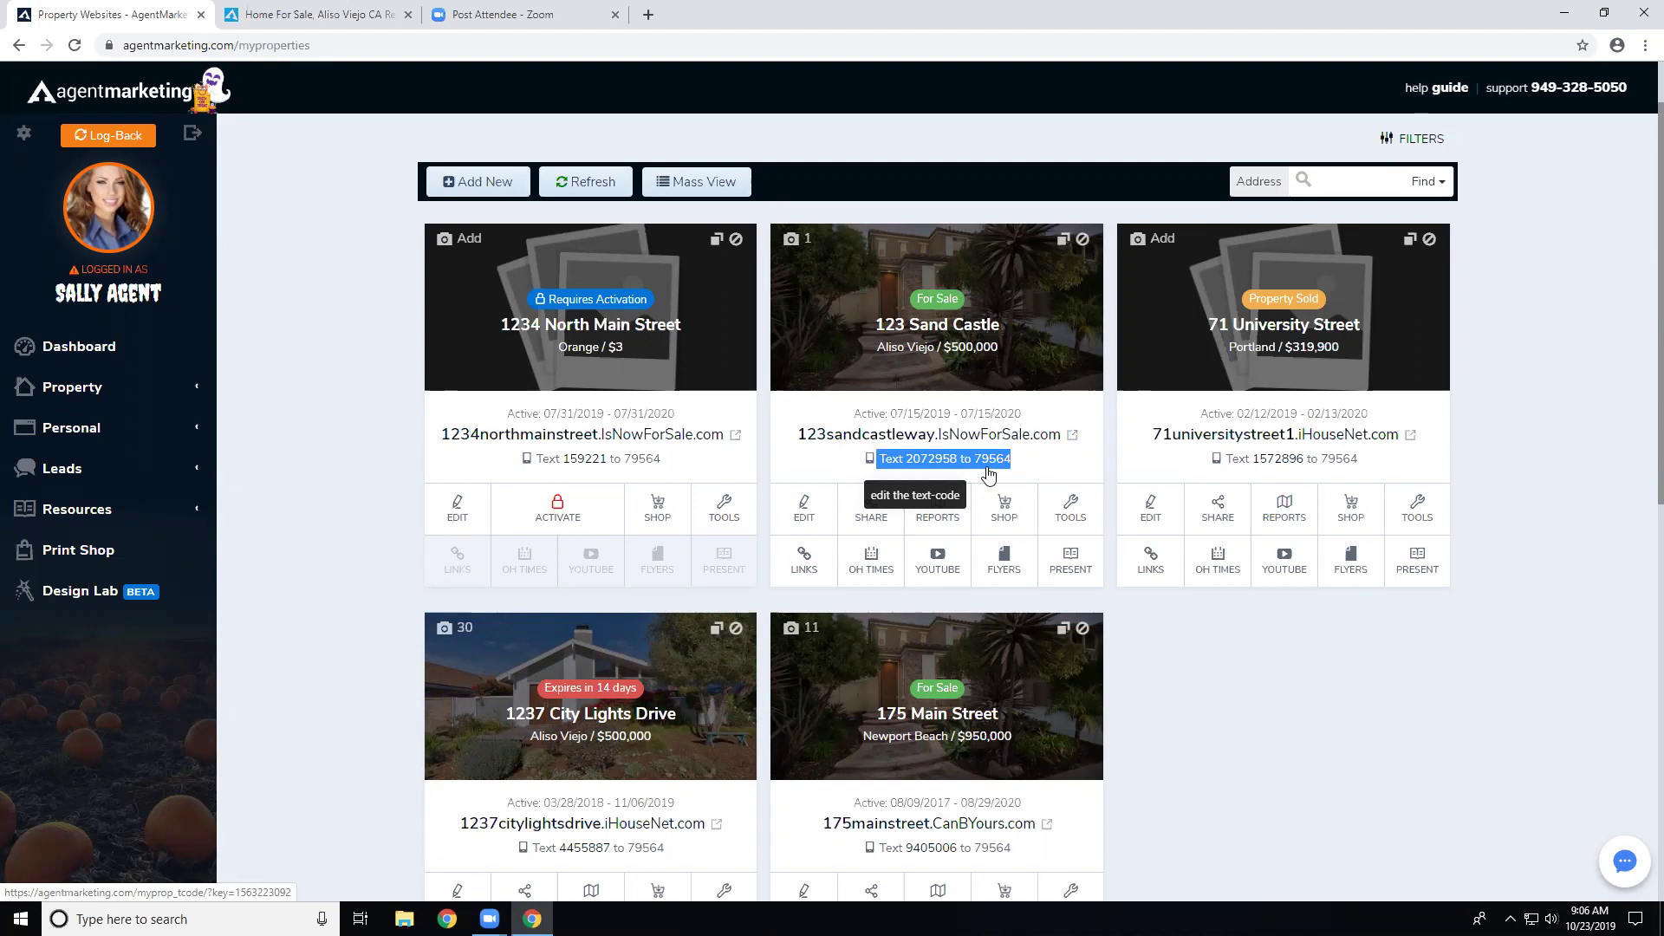
- Examine the property flyer of the for-sale Aliso Viejo listing and return to the properties list
left_click(1002, 557)
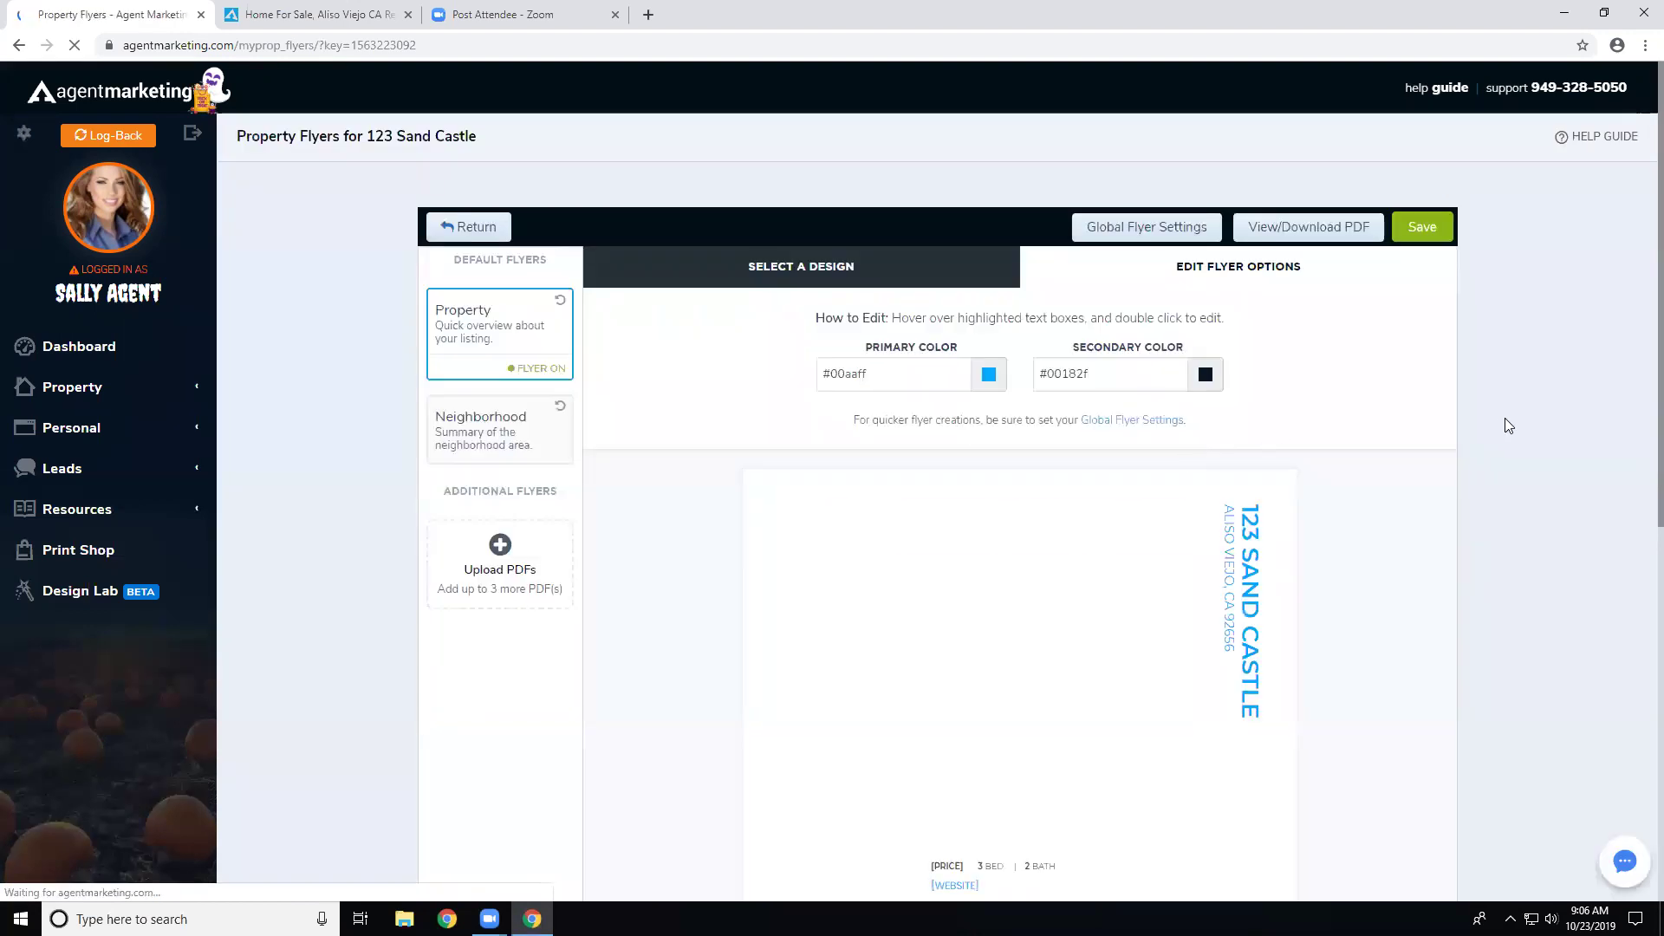
scroll(1505, 418, "down", 4)
scroll(1505, 426, "up", 3)
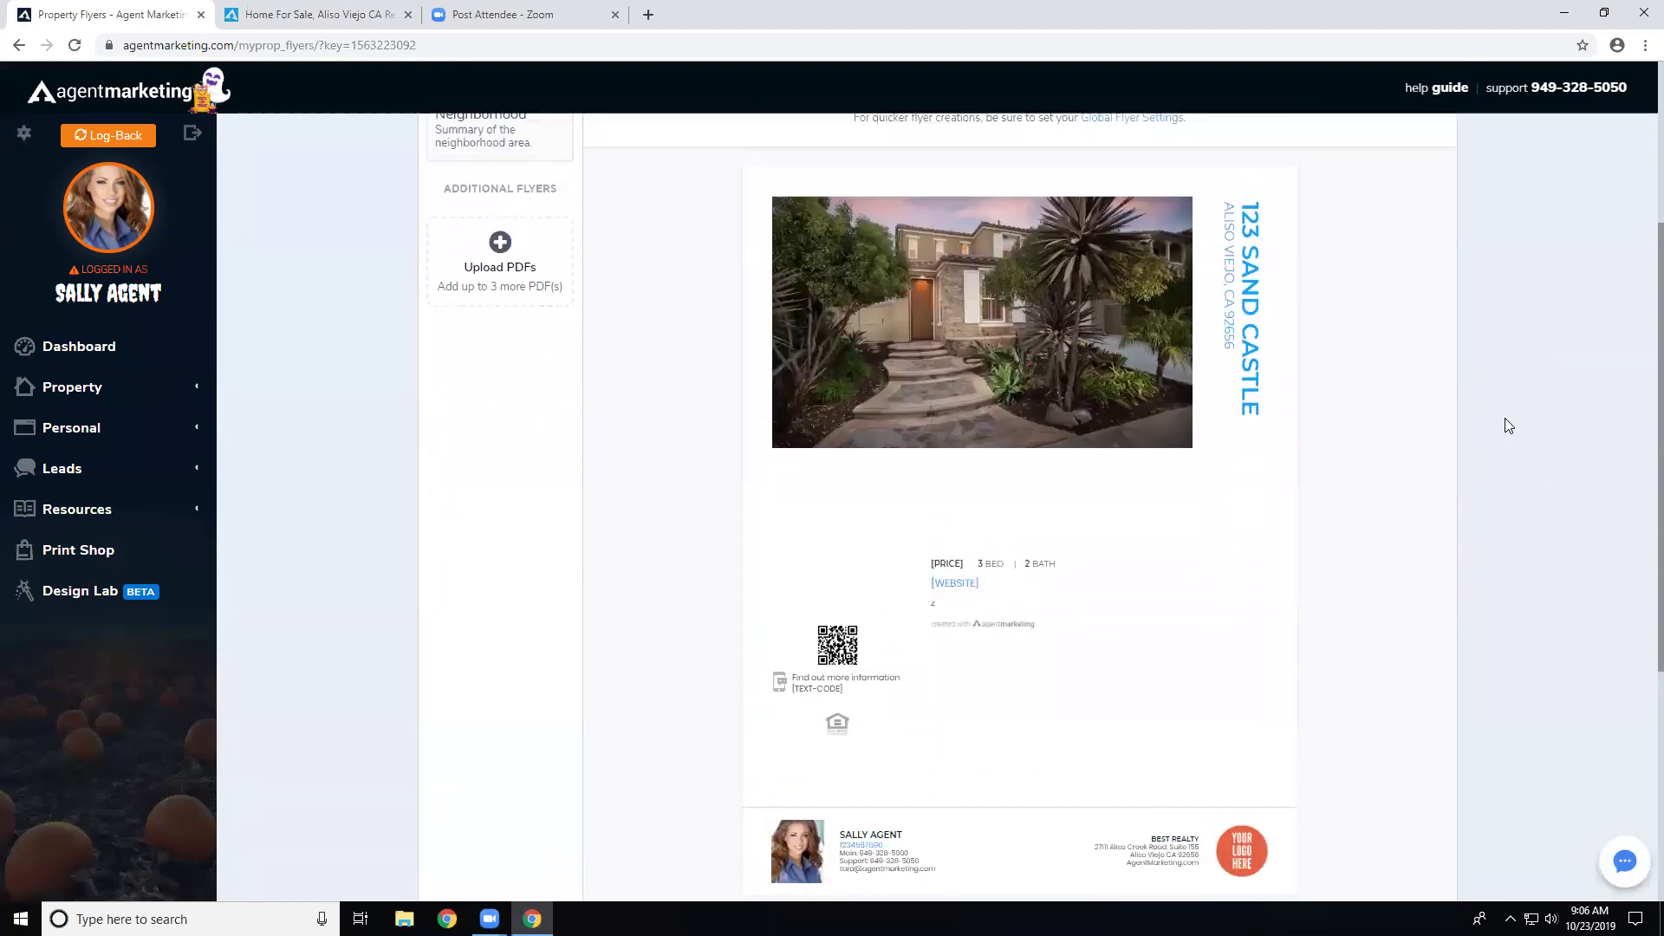
left_click(488, 143)
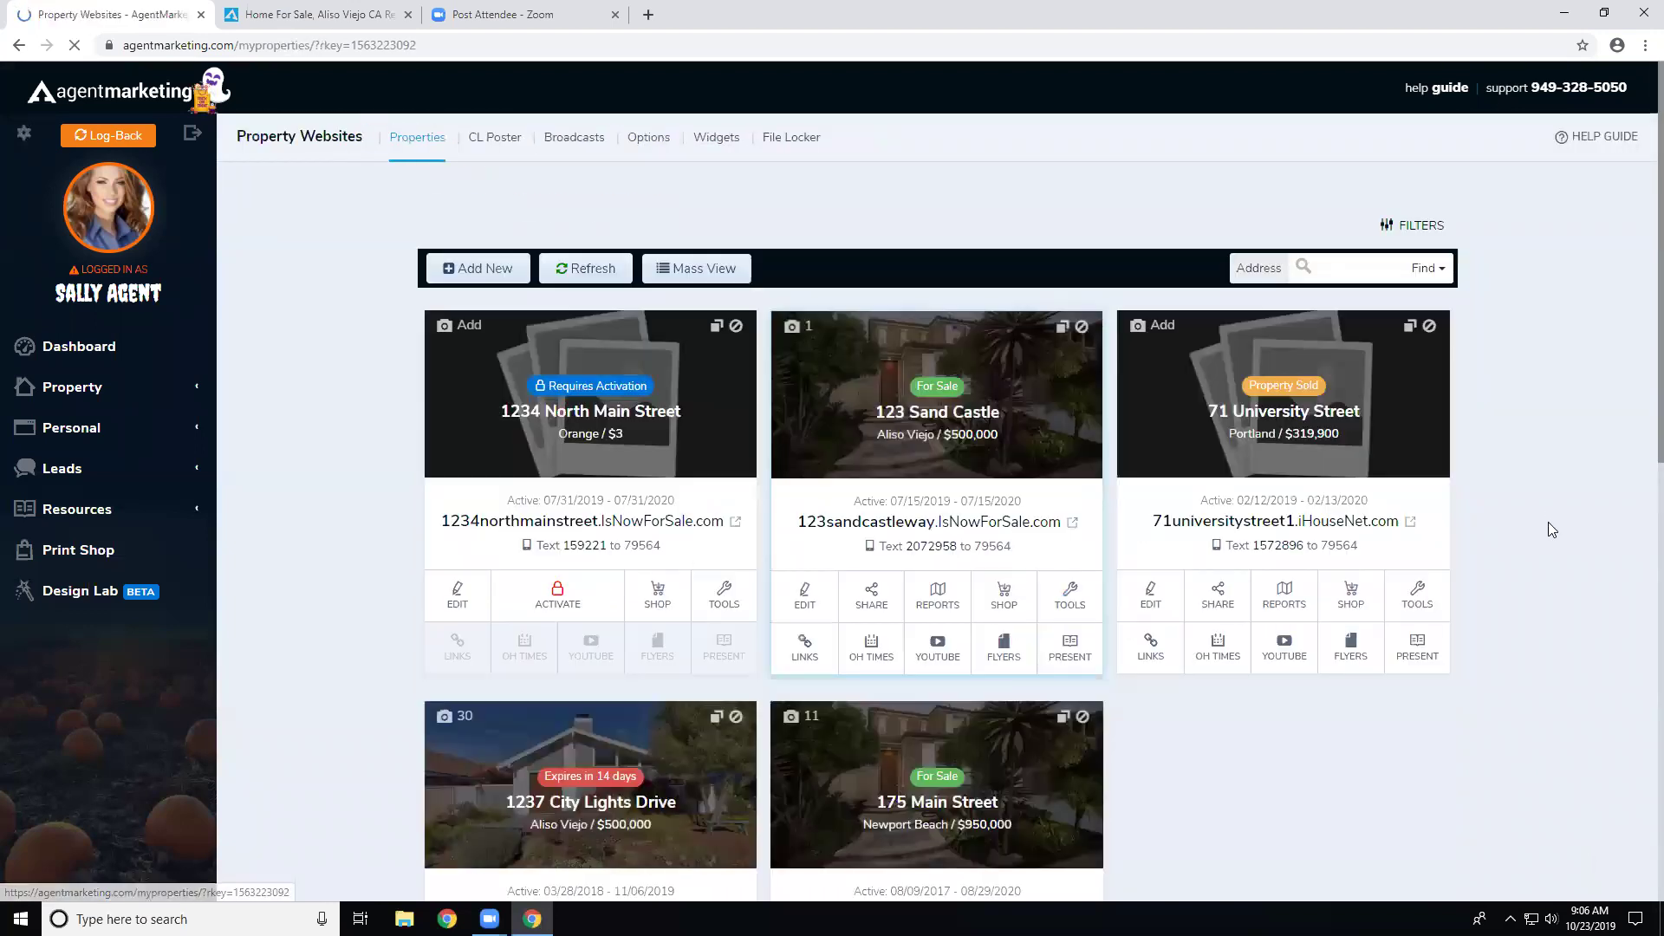
- Examine the Newport Beach listing's property flyer, including its text-code placeholder, and go back to the properties list
scroll(1549, 522, "down", 3)
left_click(1023, 799)
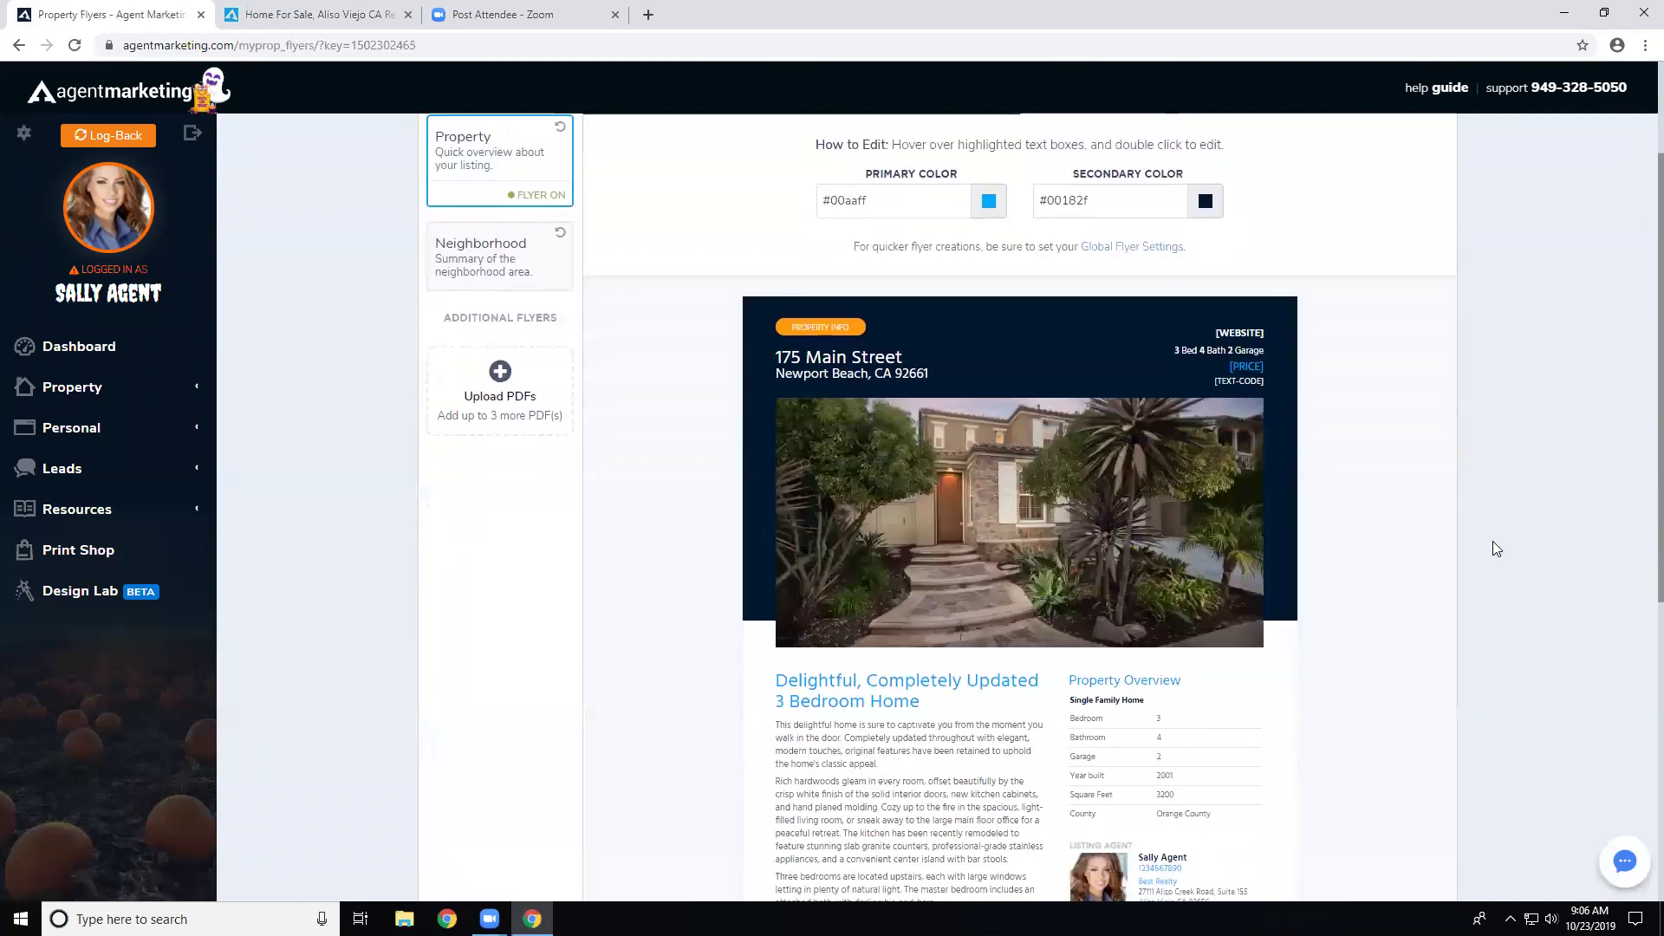
scroll(1493, 543, "down", 3)
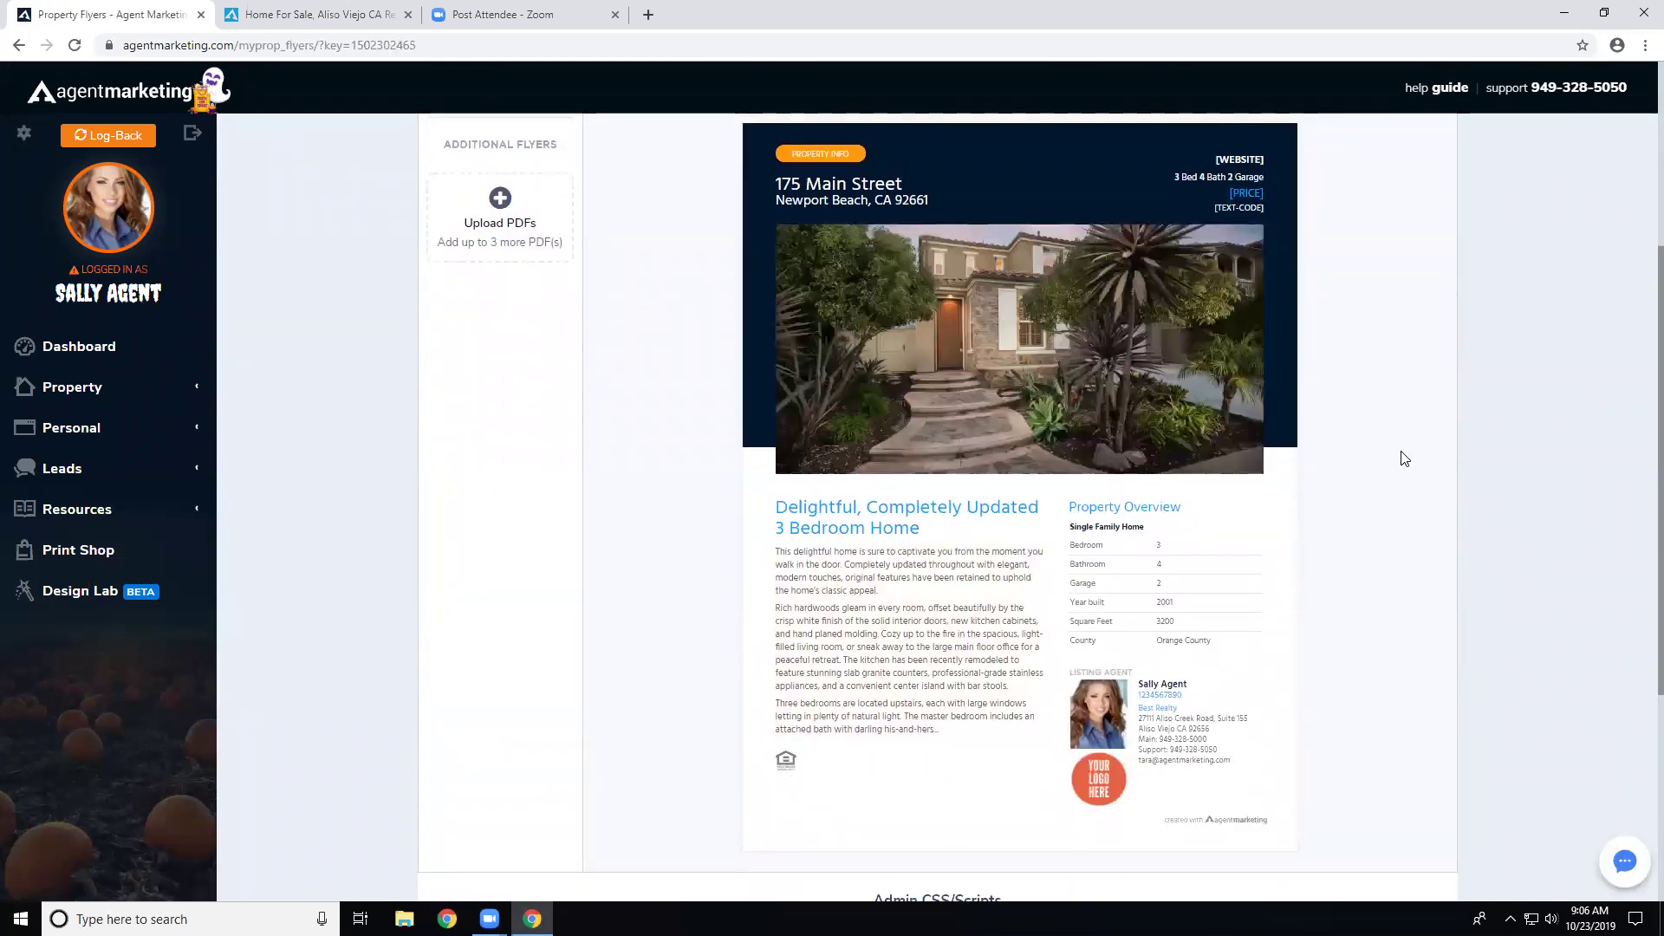
scroll(1401, 457, "up", 3)
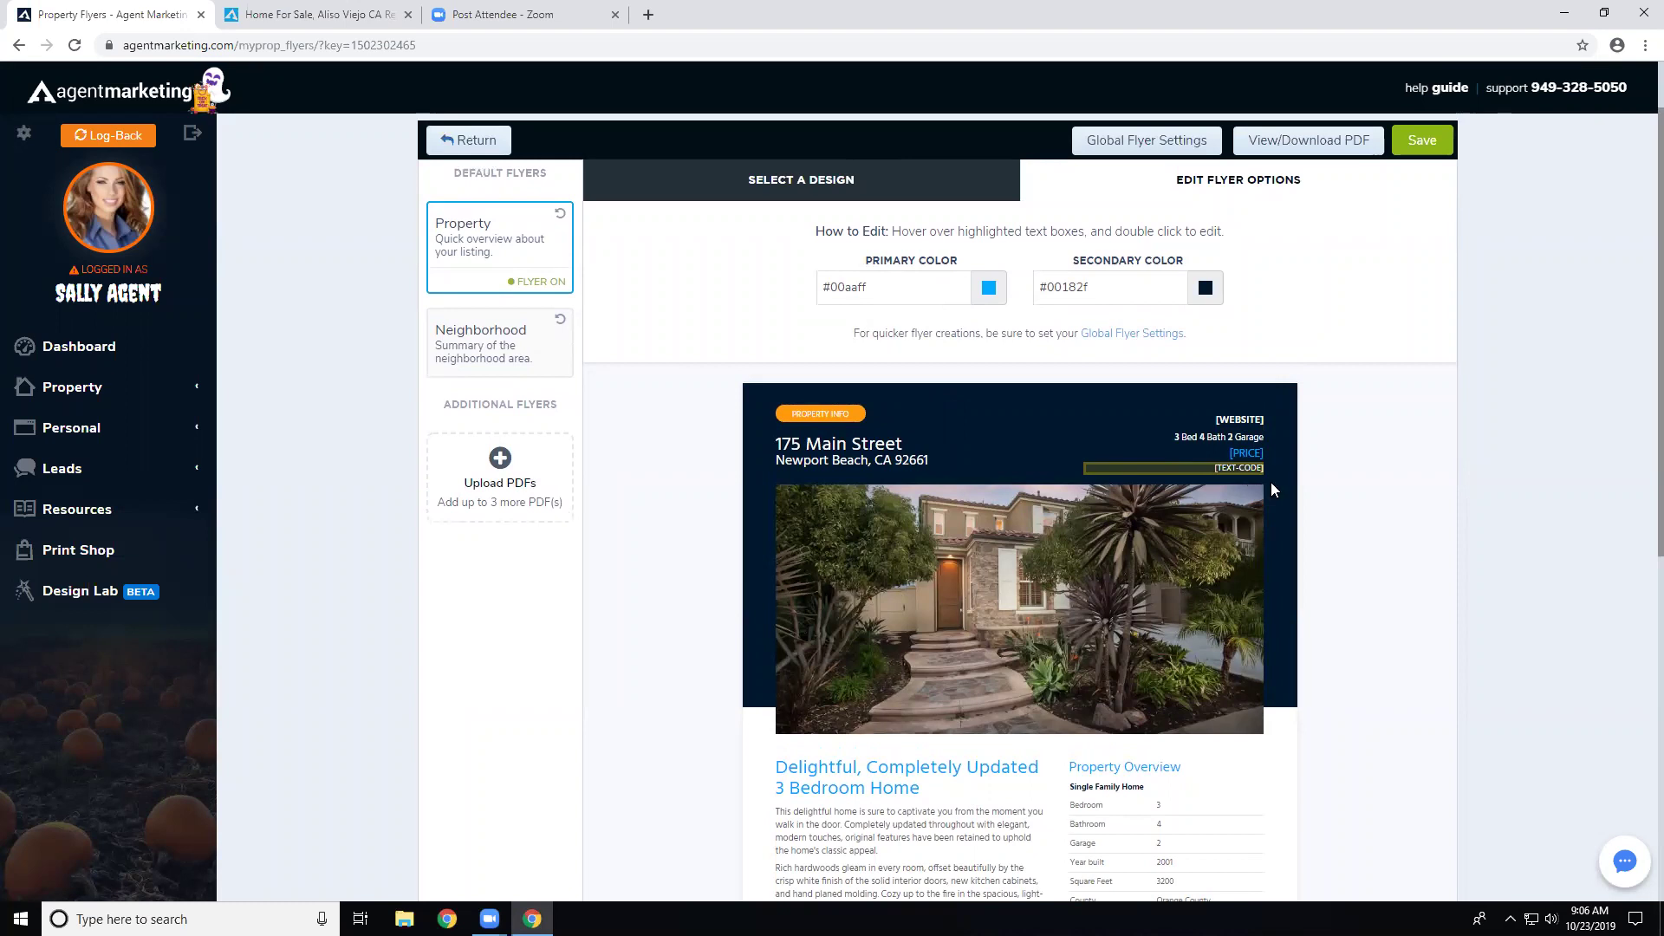
scroll(1345, 545, "down", 1)
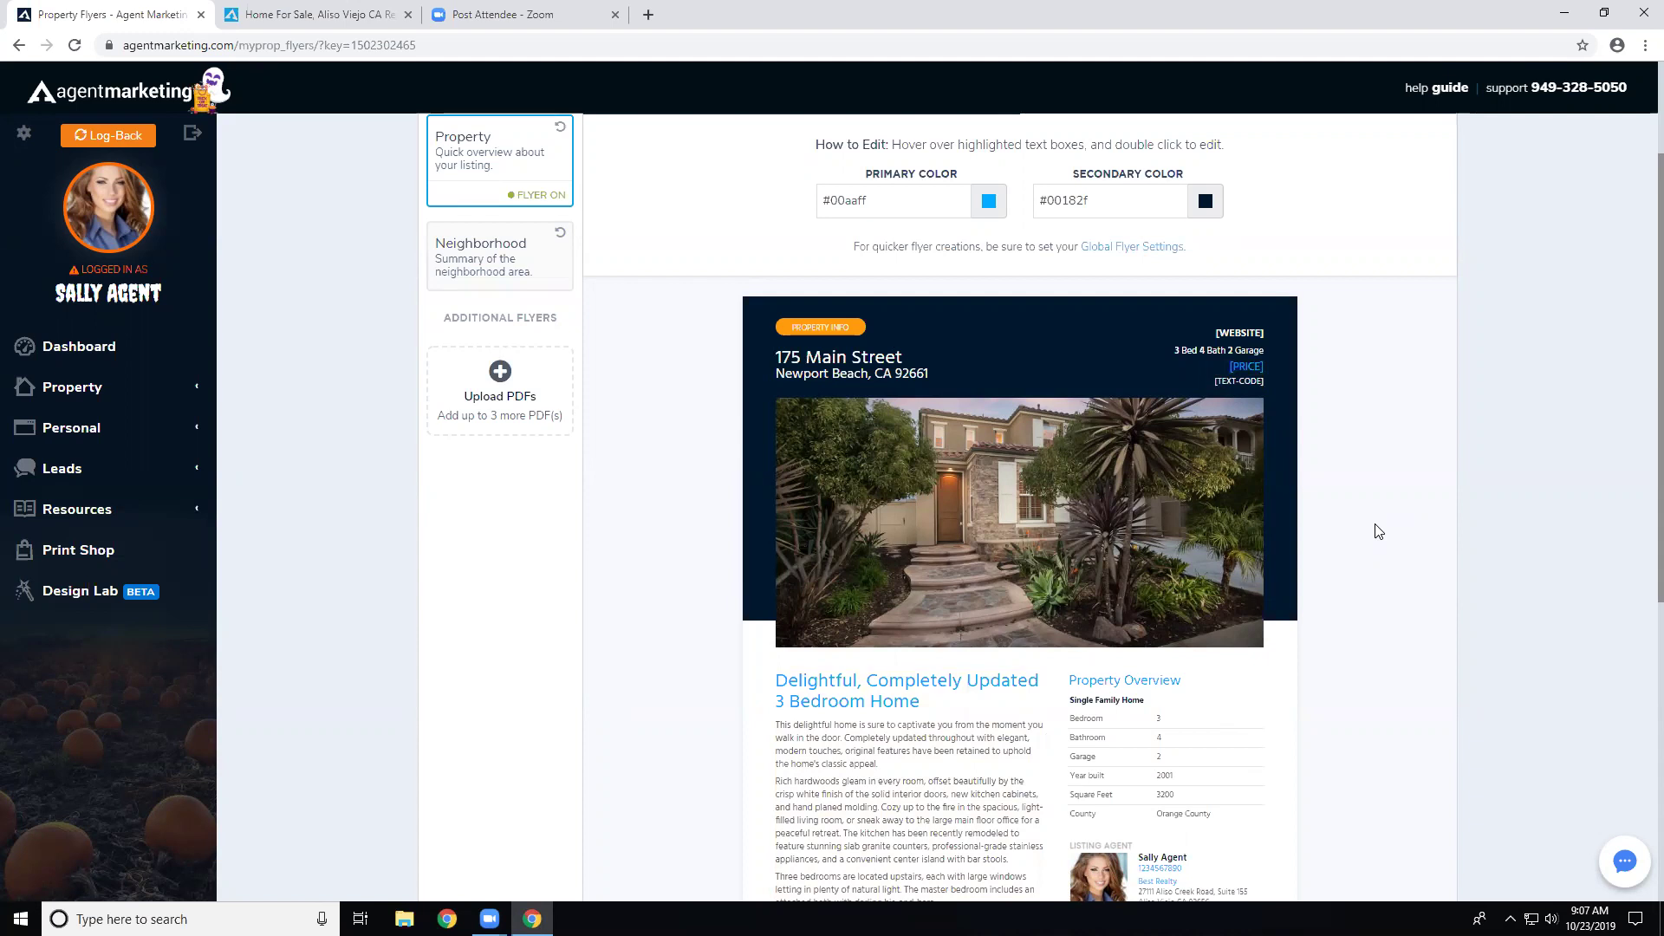
scroll(1378, 532, "up", 1)
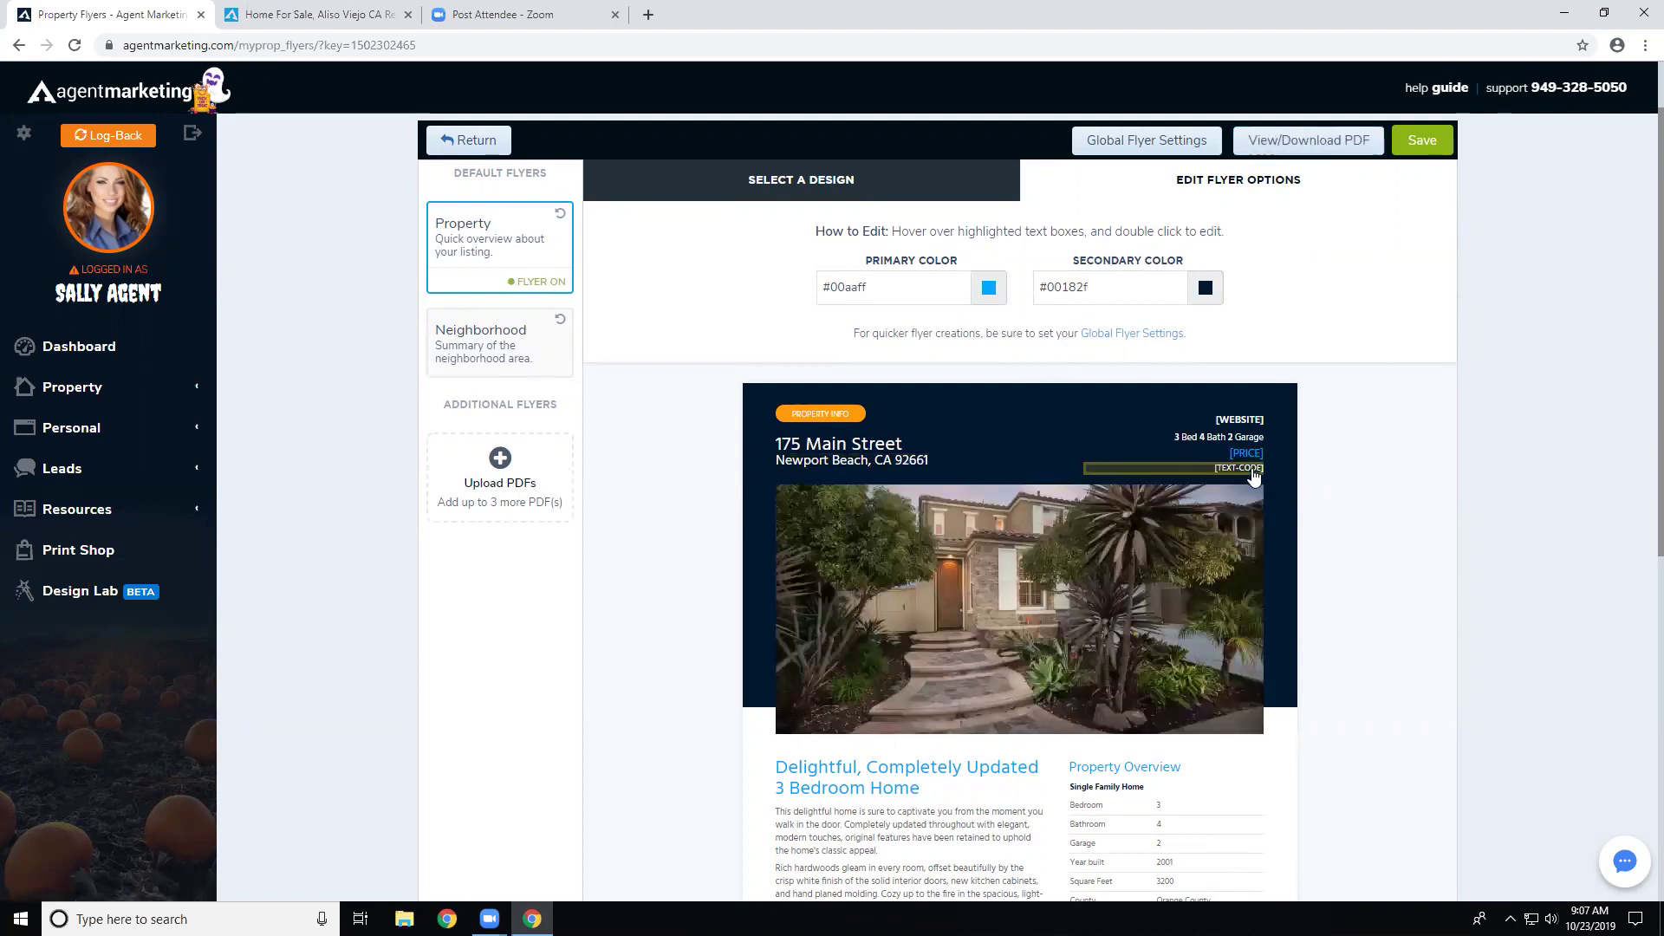
left_click(465, 143)
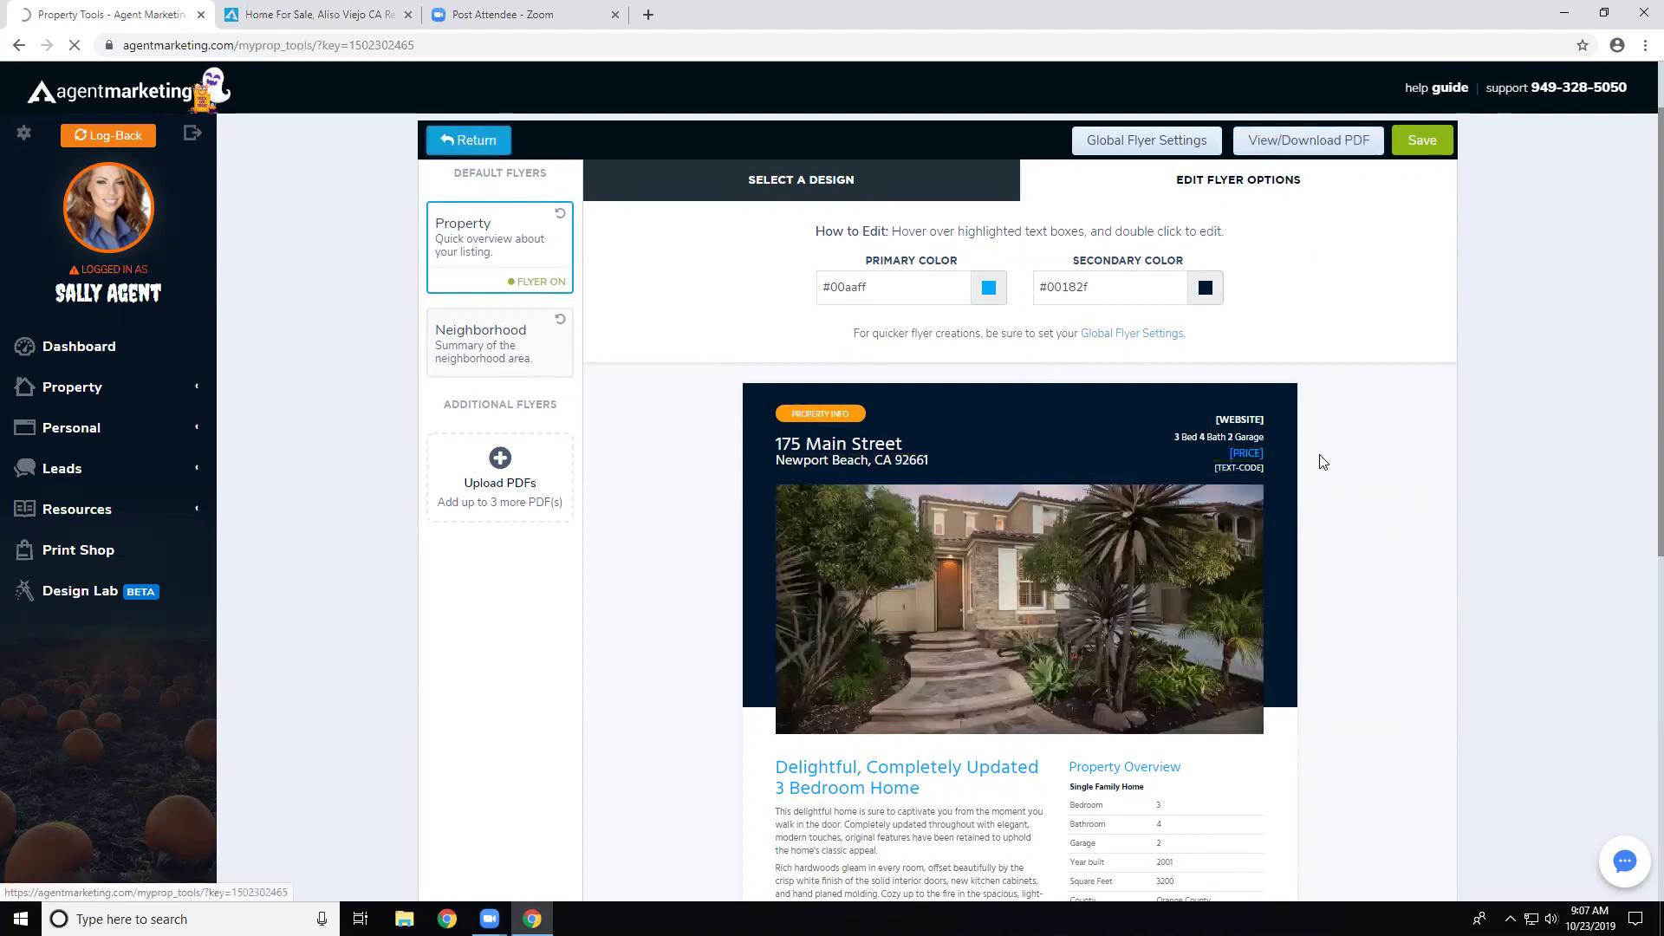
left_click(386, 141)
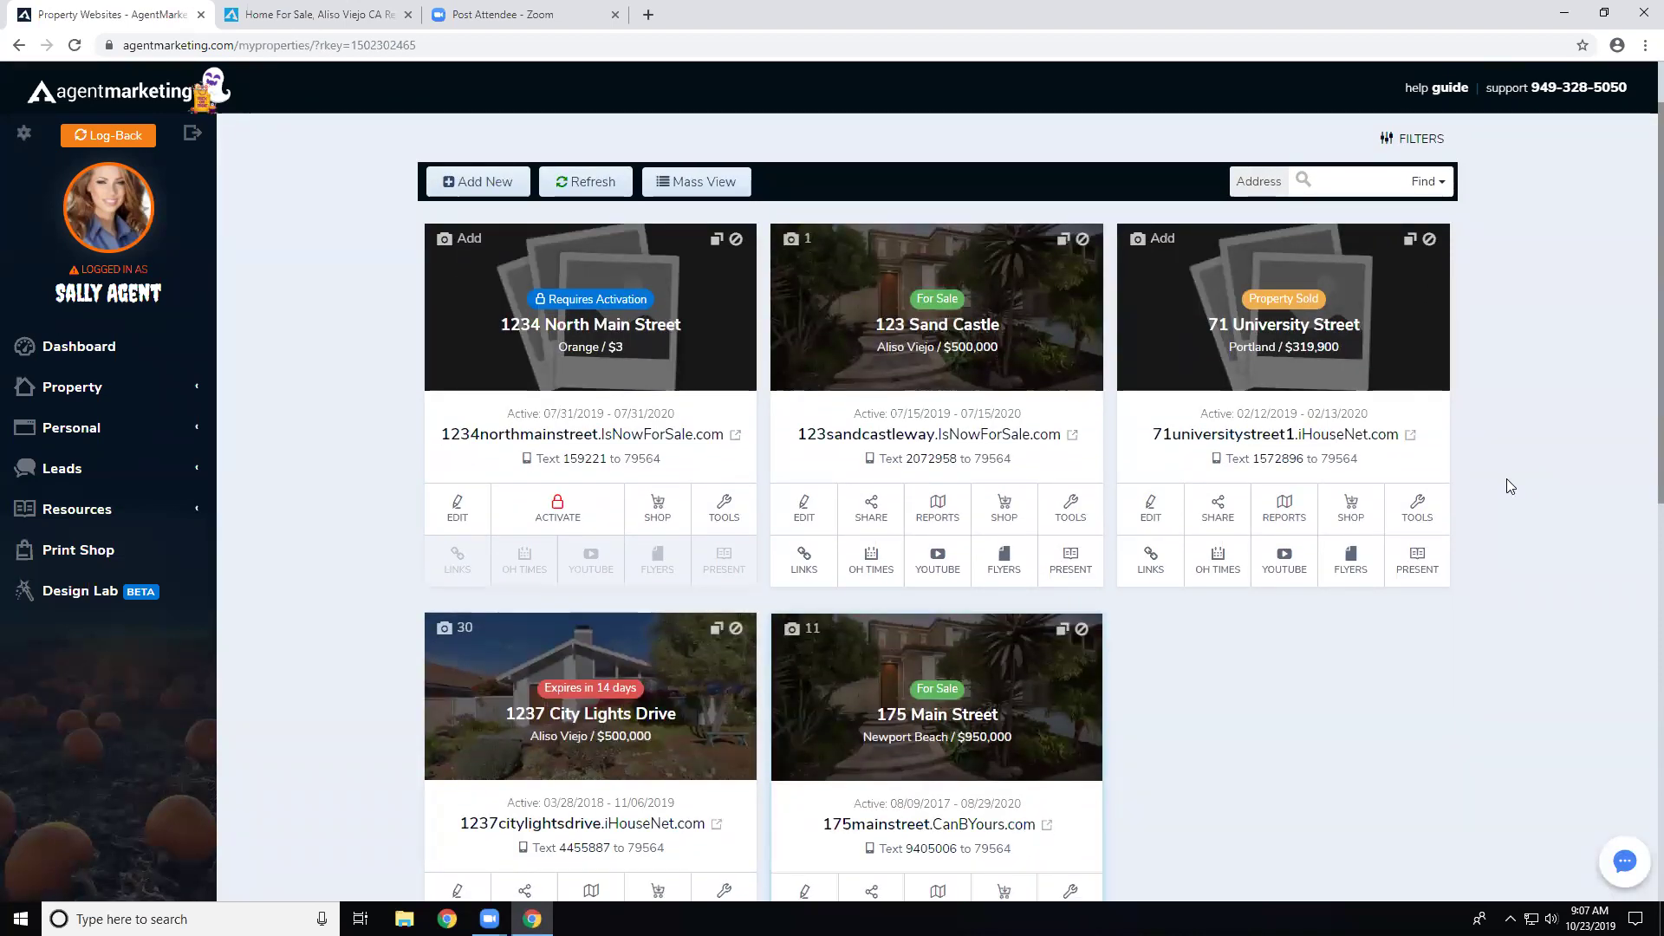
- Open the page for purchasing marketing products for the Newport Beach listing
scroll(1328, 659, "down", 3)
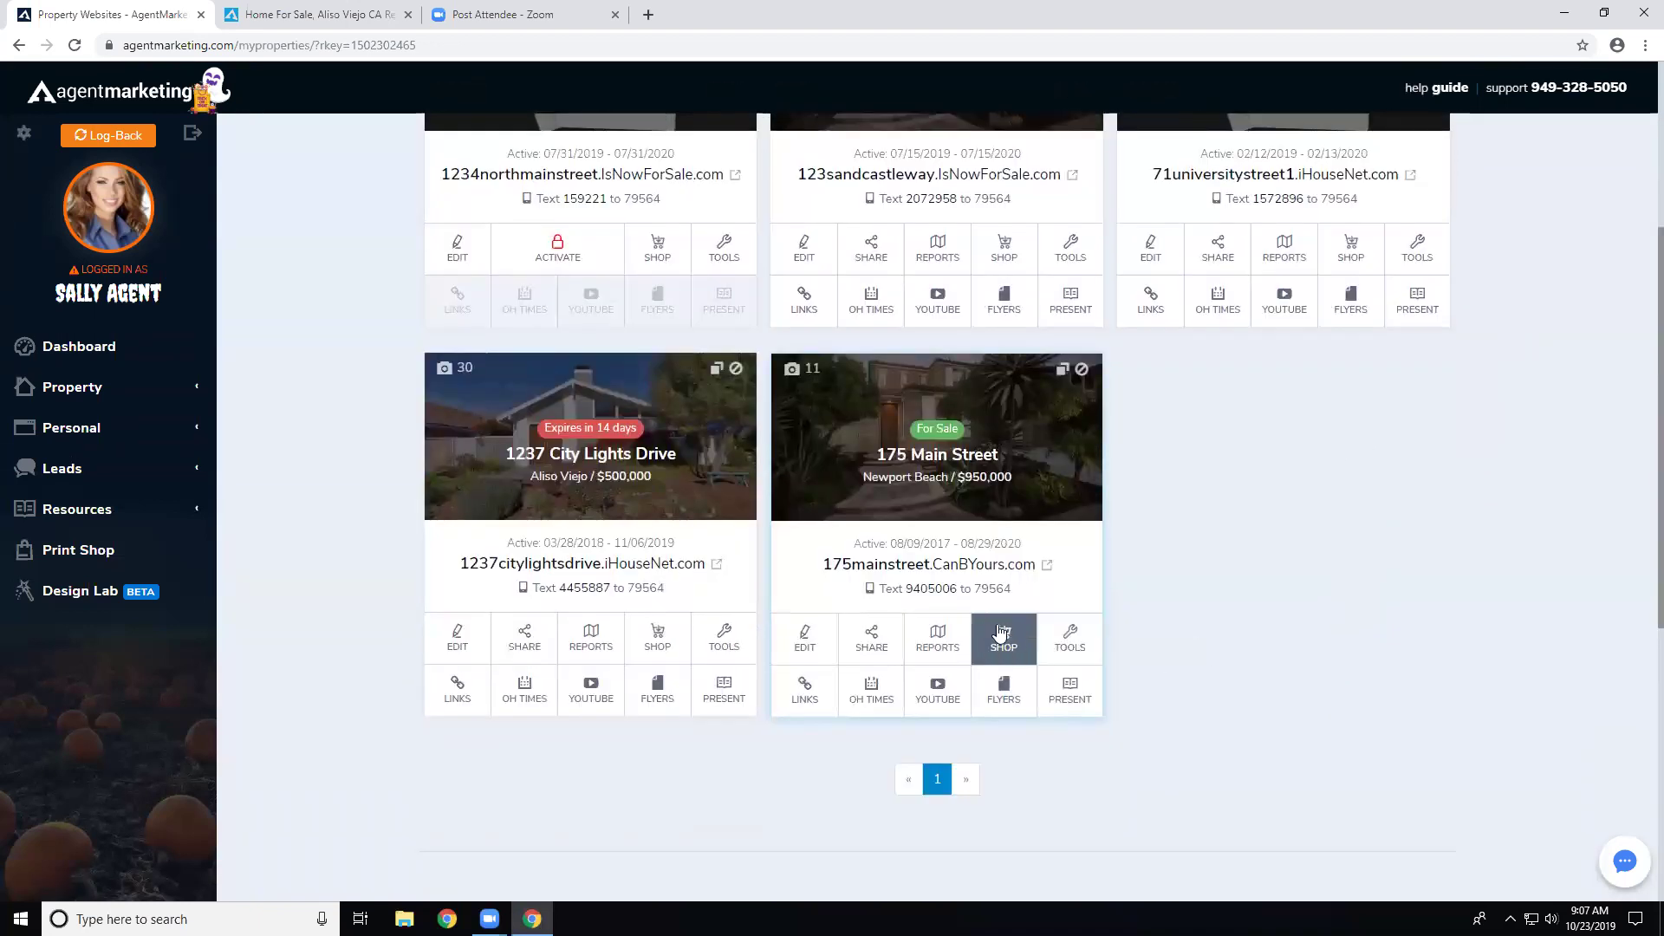
left_click(1005, 638)
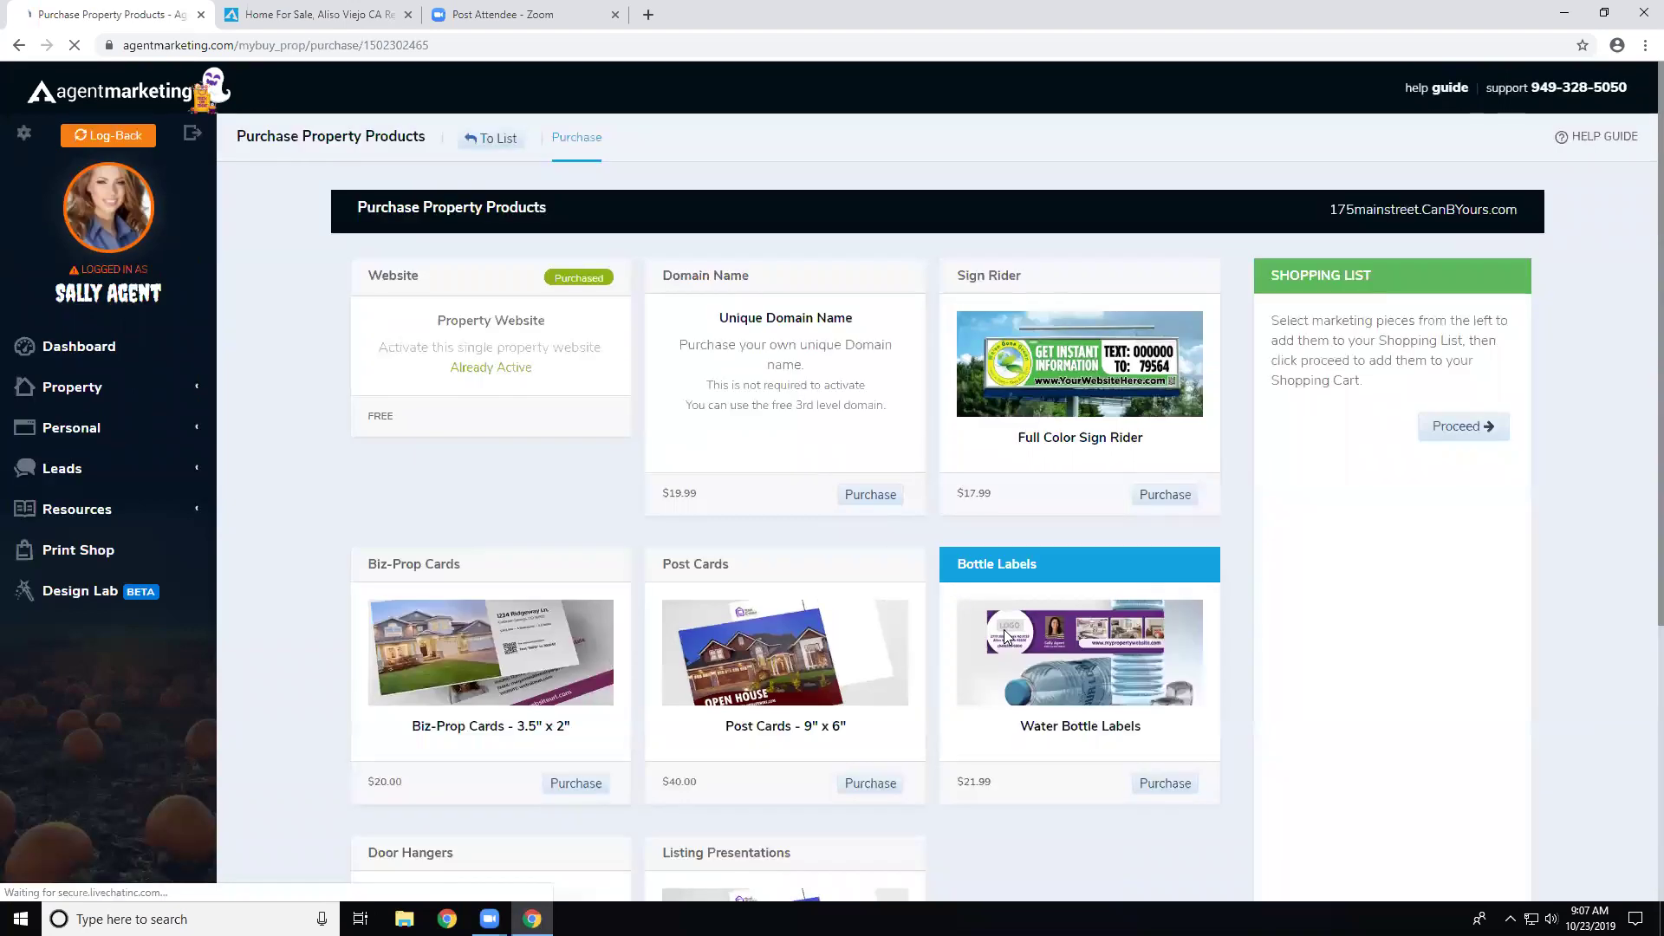
- Review the marketing products offered for the Newport Beach listing, from sign riders to listing presentations, and return to the properties list
scroll(1051, 695, "down", 2)
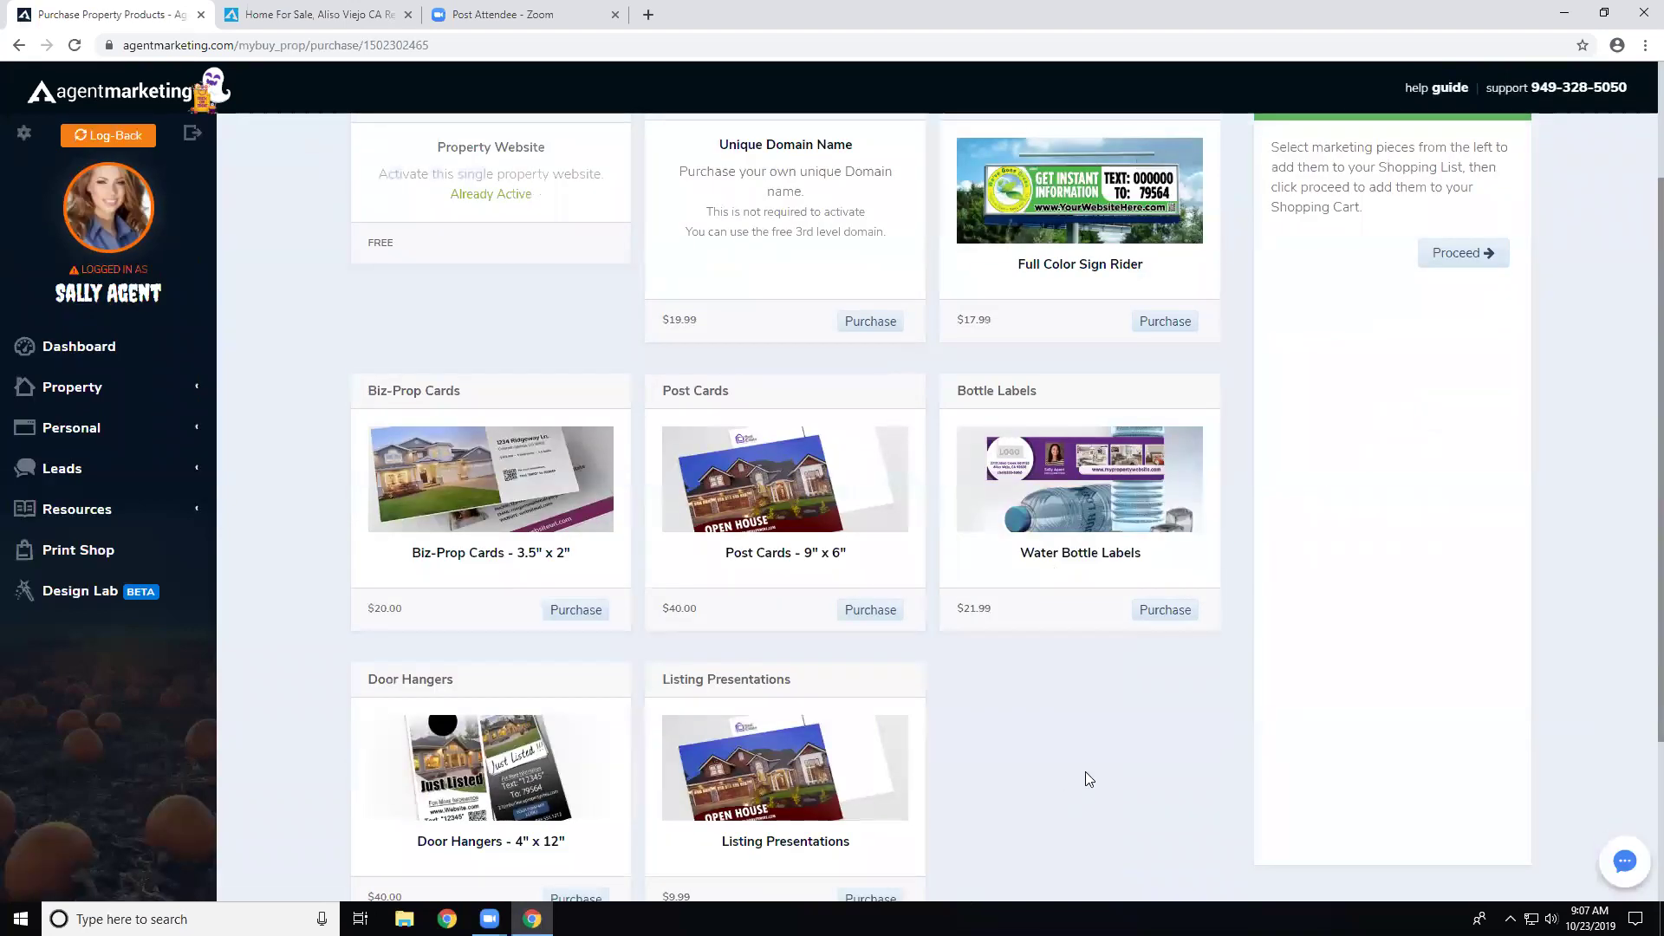
scroll(1089, 780, "up", 1)
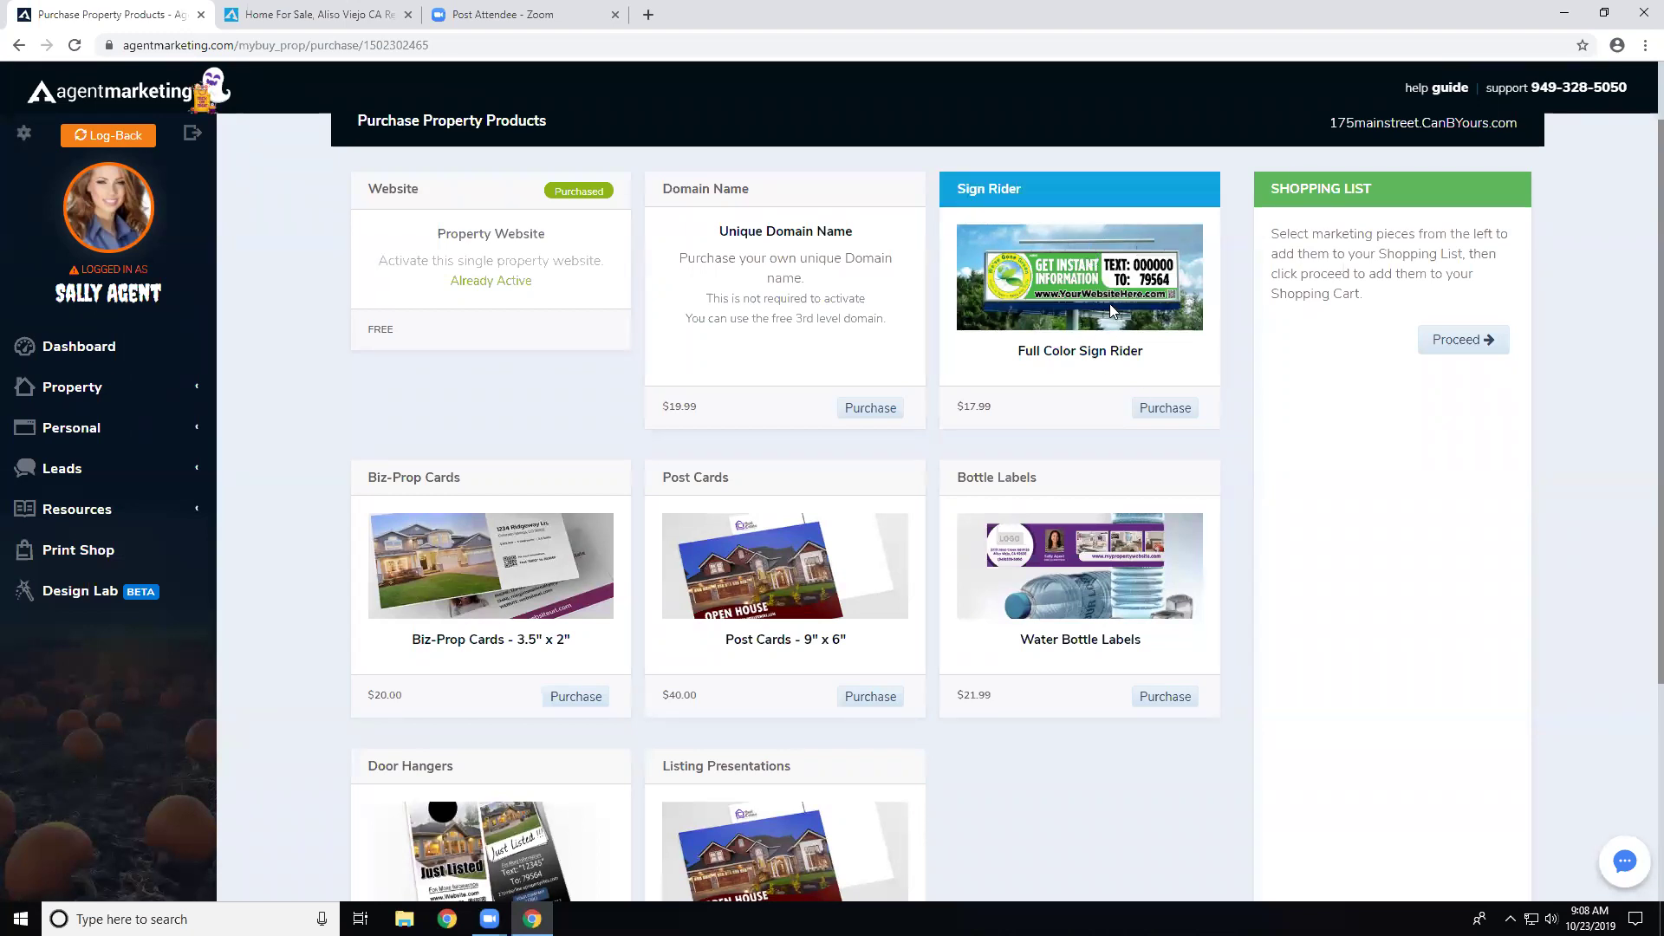
scroll(1110, 289, "down", 1)
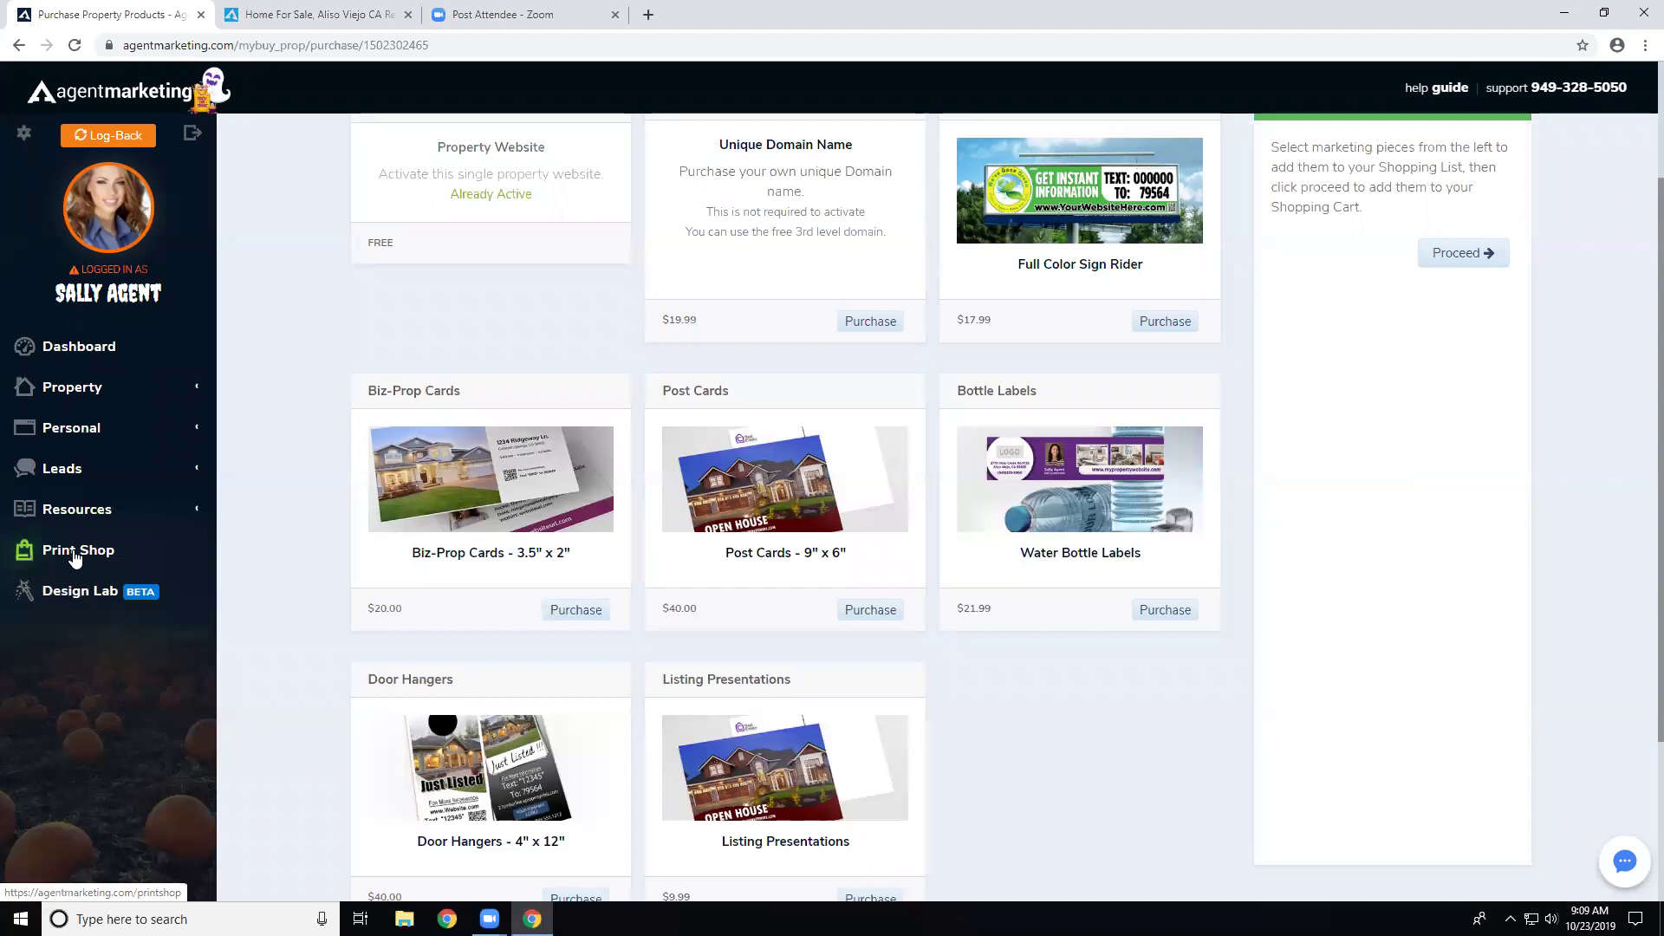
left_click(71, 390)
left_click(76, 424)
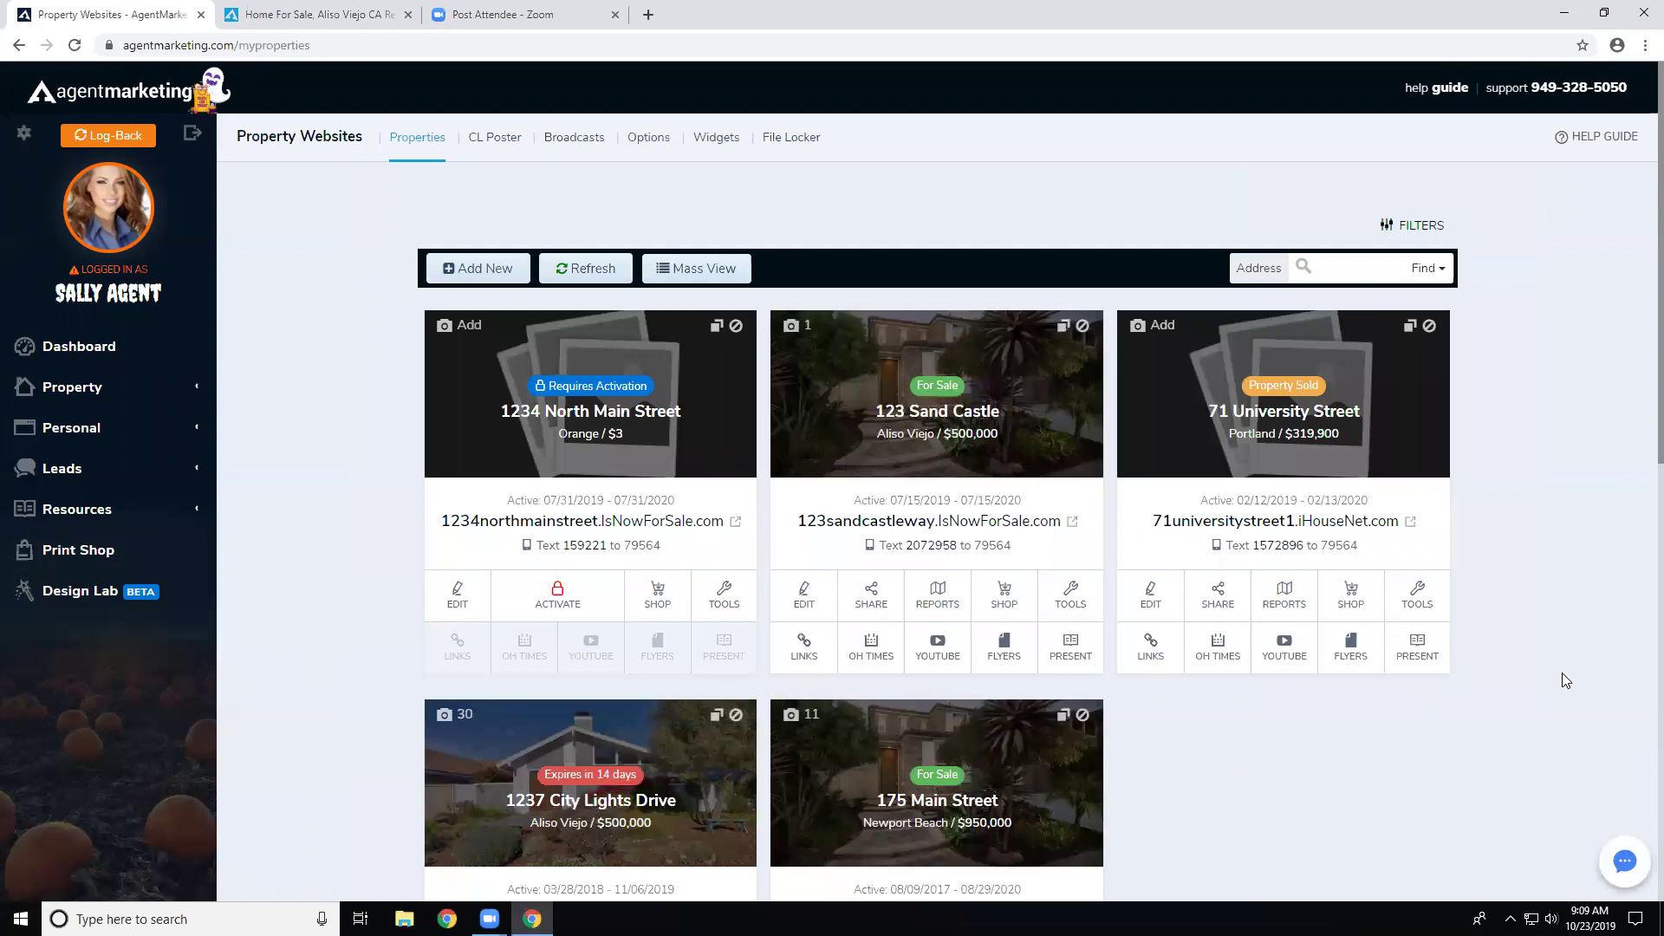
- Examine the Newport Beach listing's sharing options, open its Facebook share page, and close both to return to the properties list
scroll(1577, 674, "down", 2)
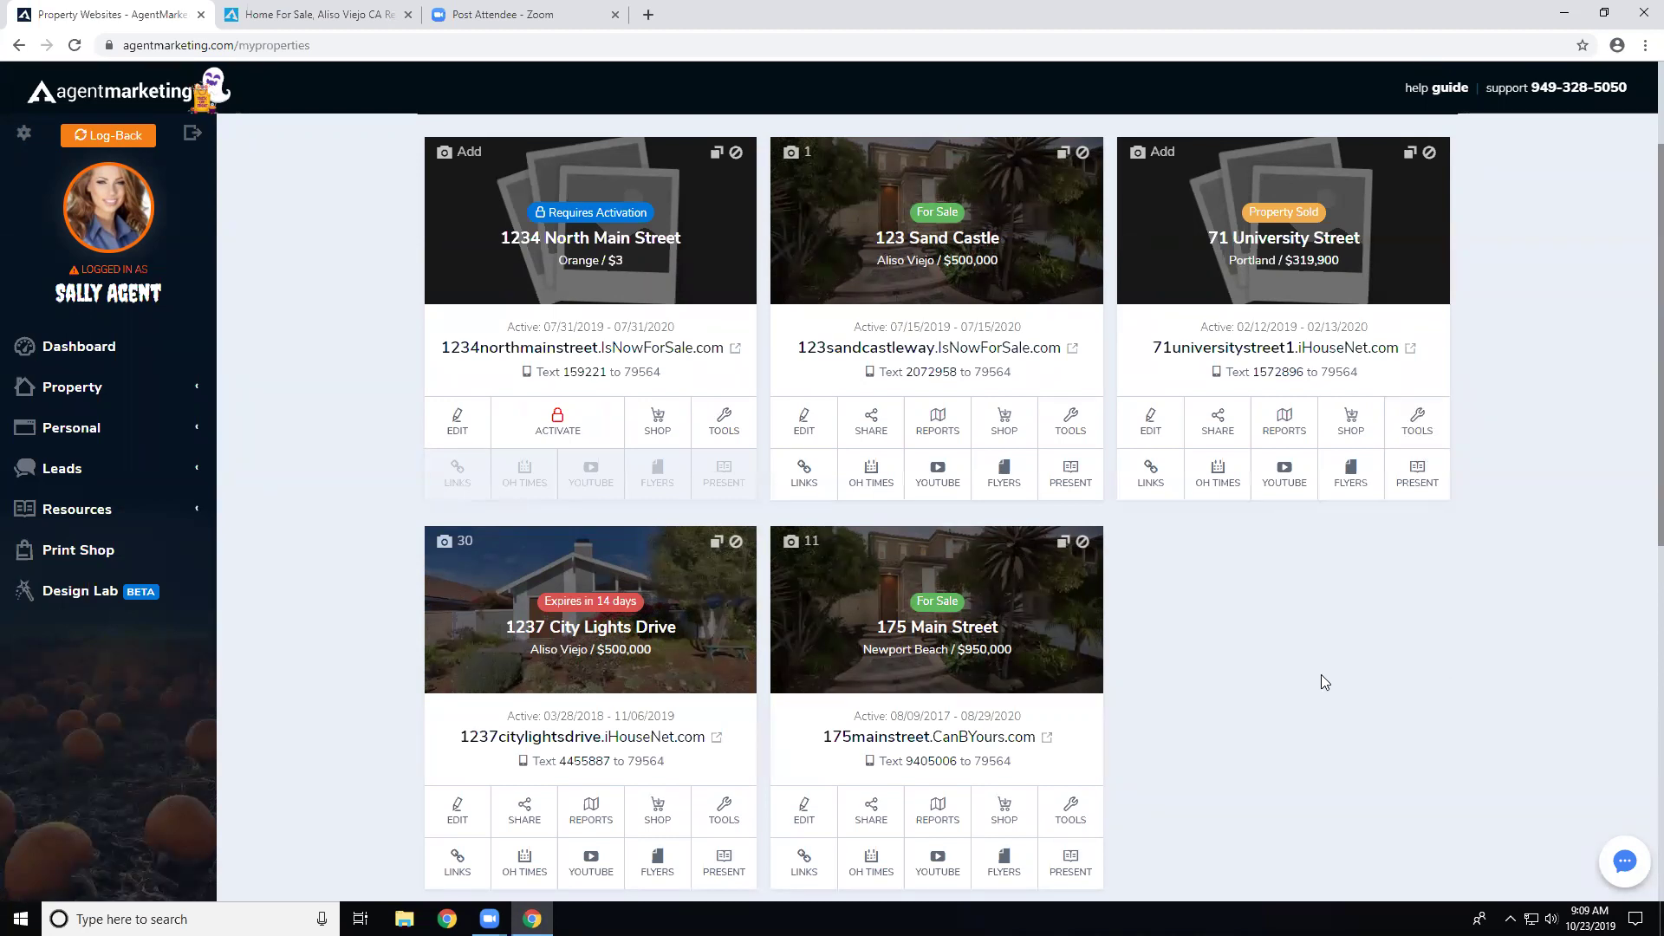
scroll(1321, 675, "down", 2)
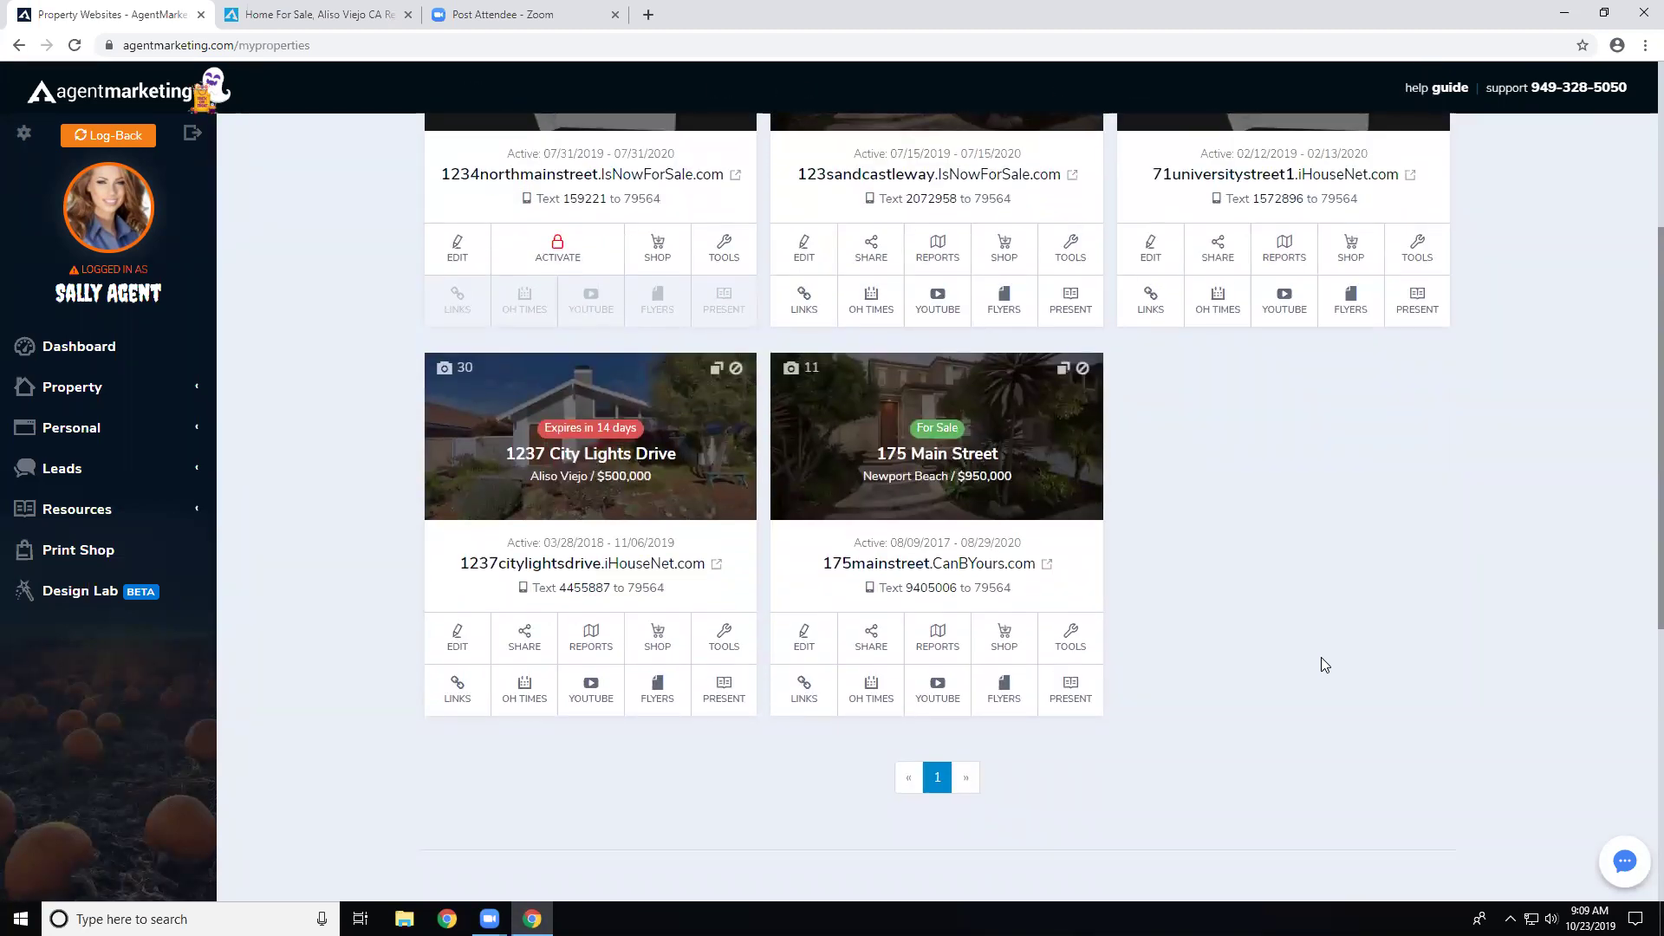
left_click(864, 640)
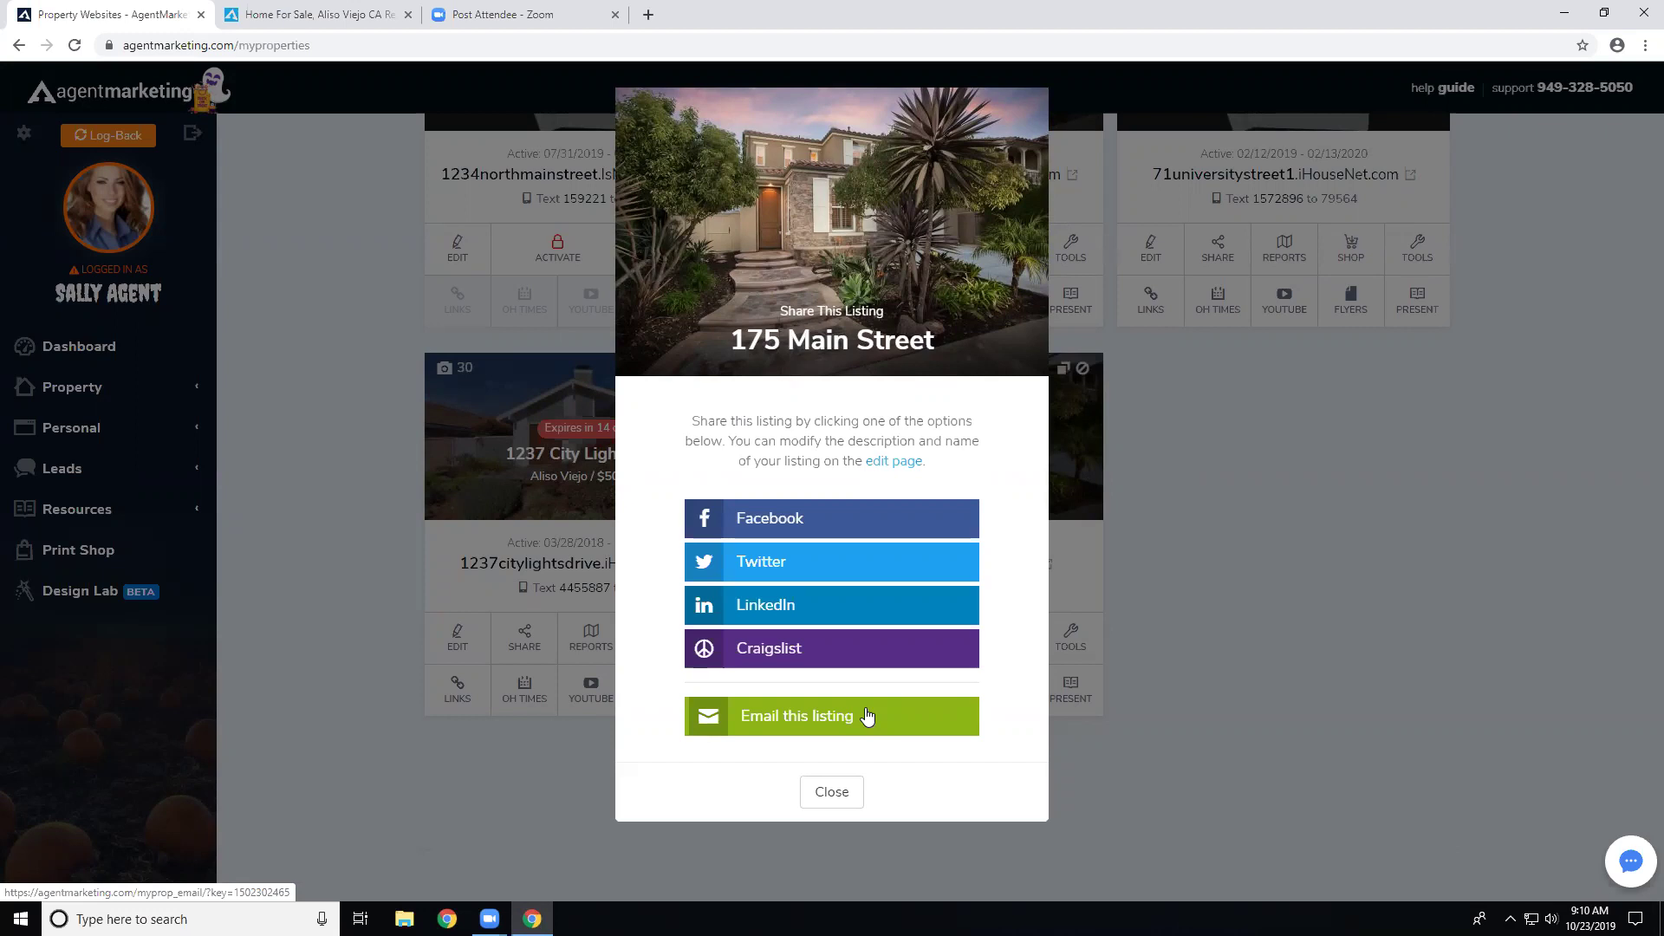
left_click(834, 519)
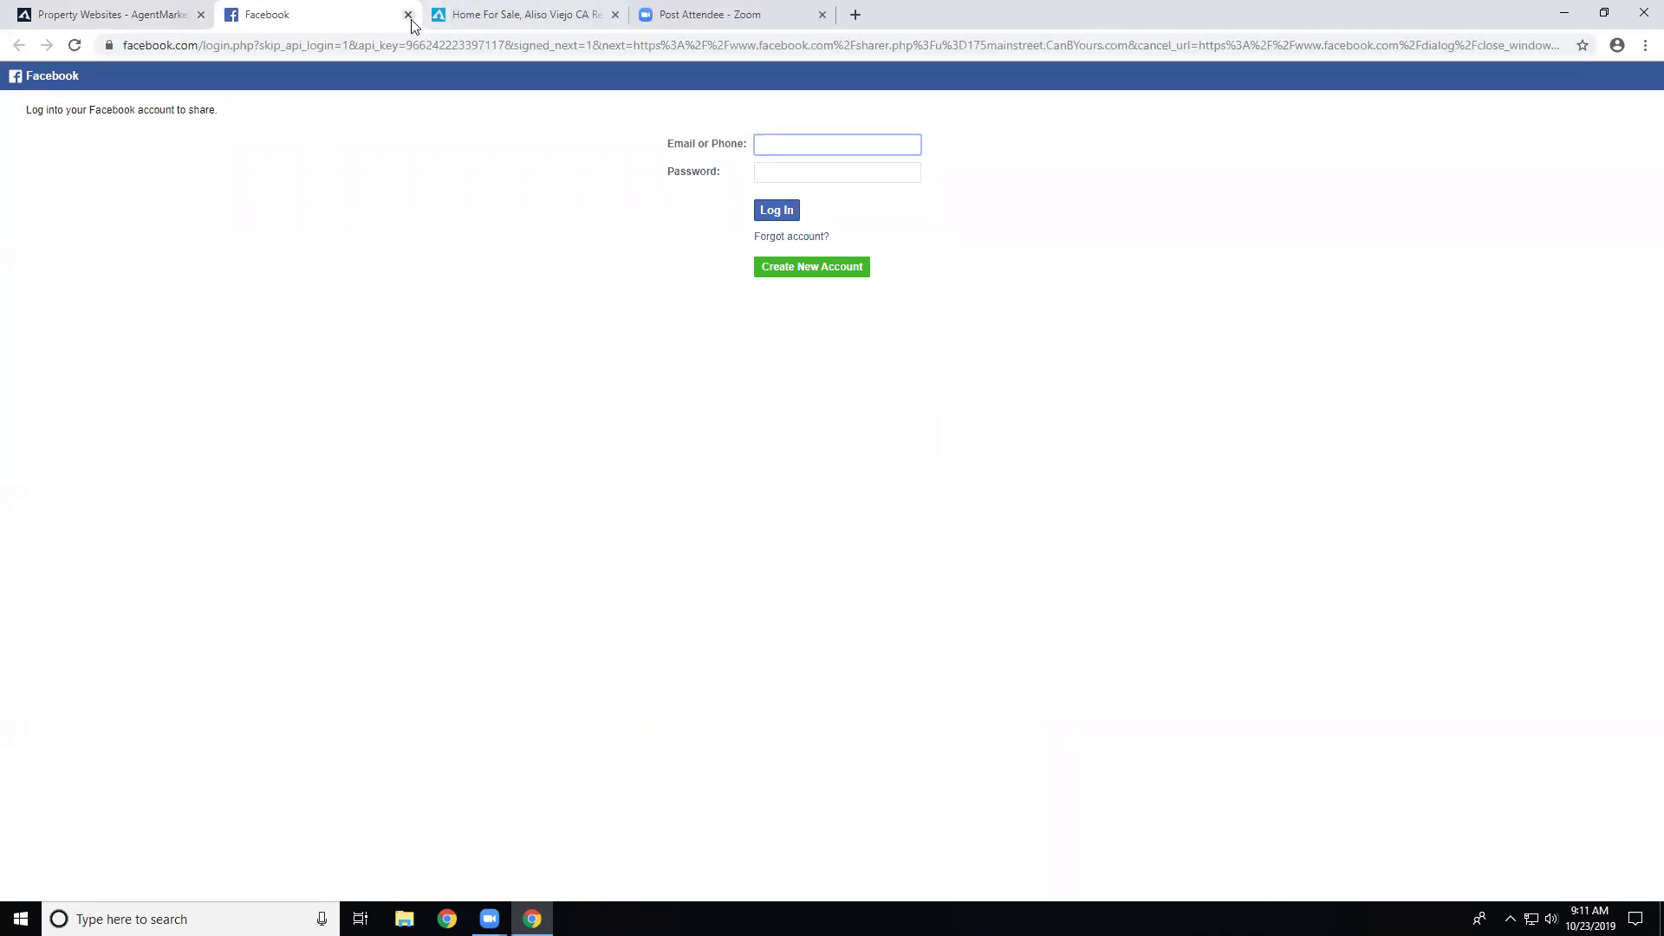
left_click(409, 15)
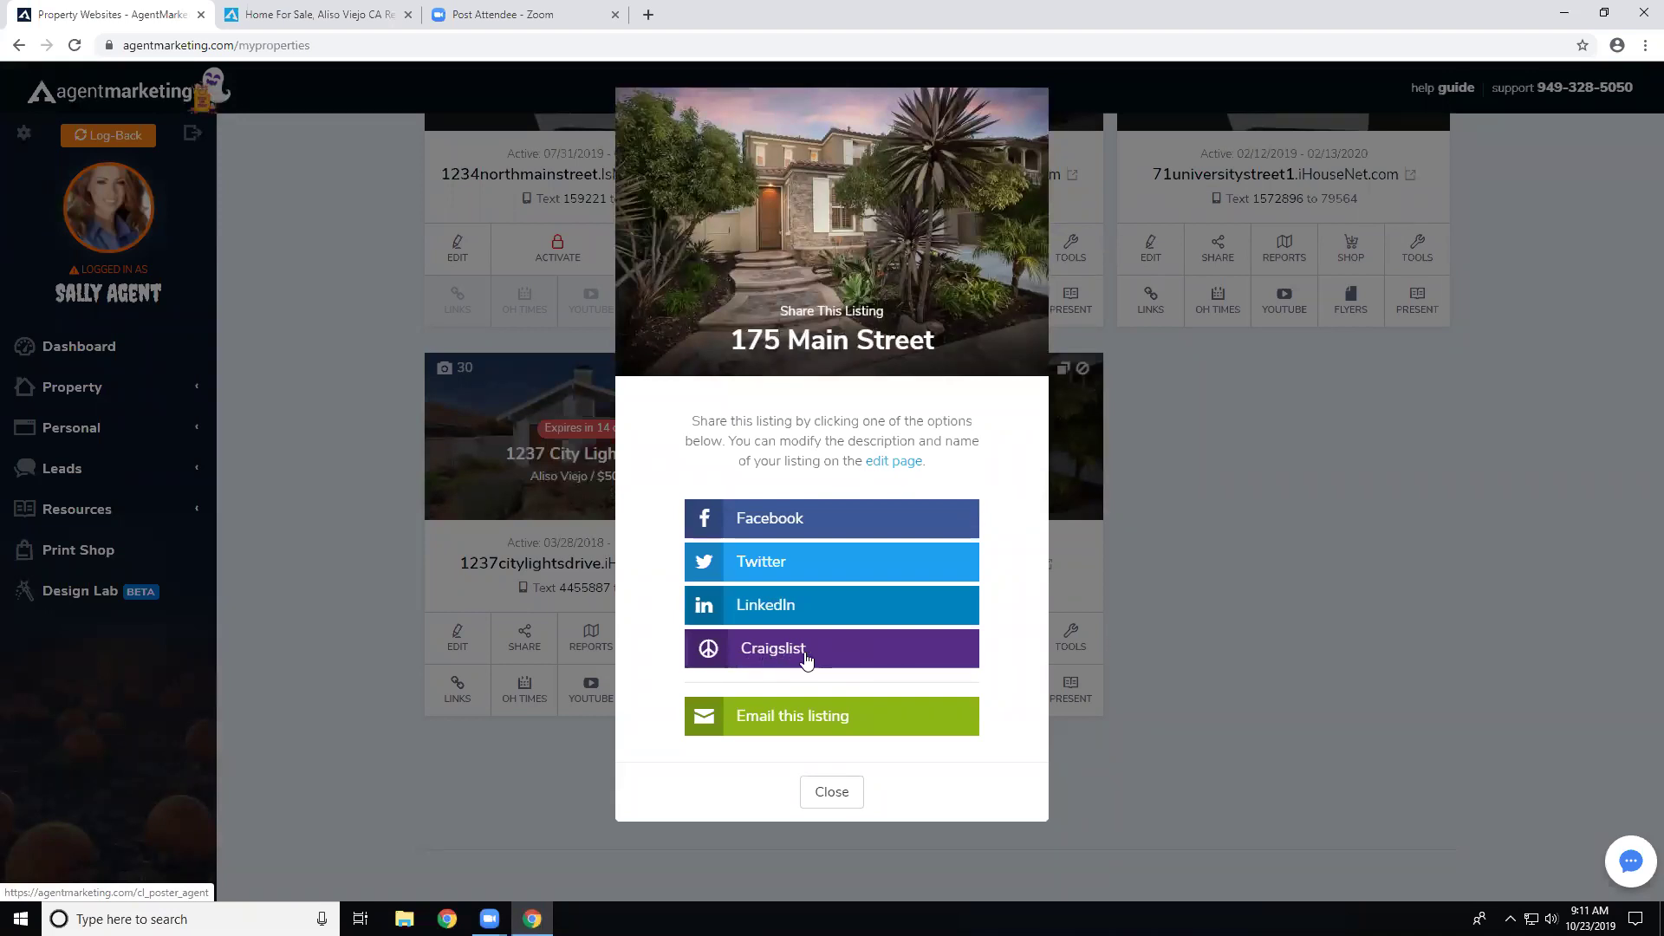
left_click(823, 792)
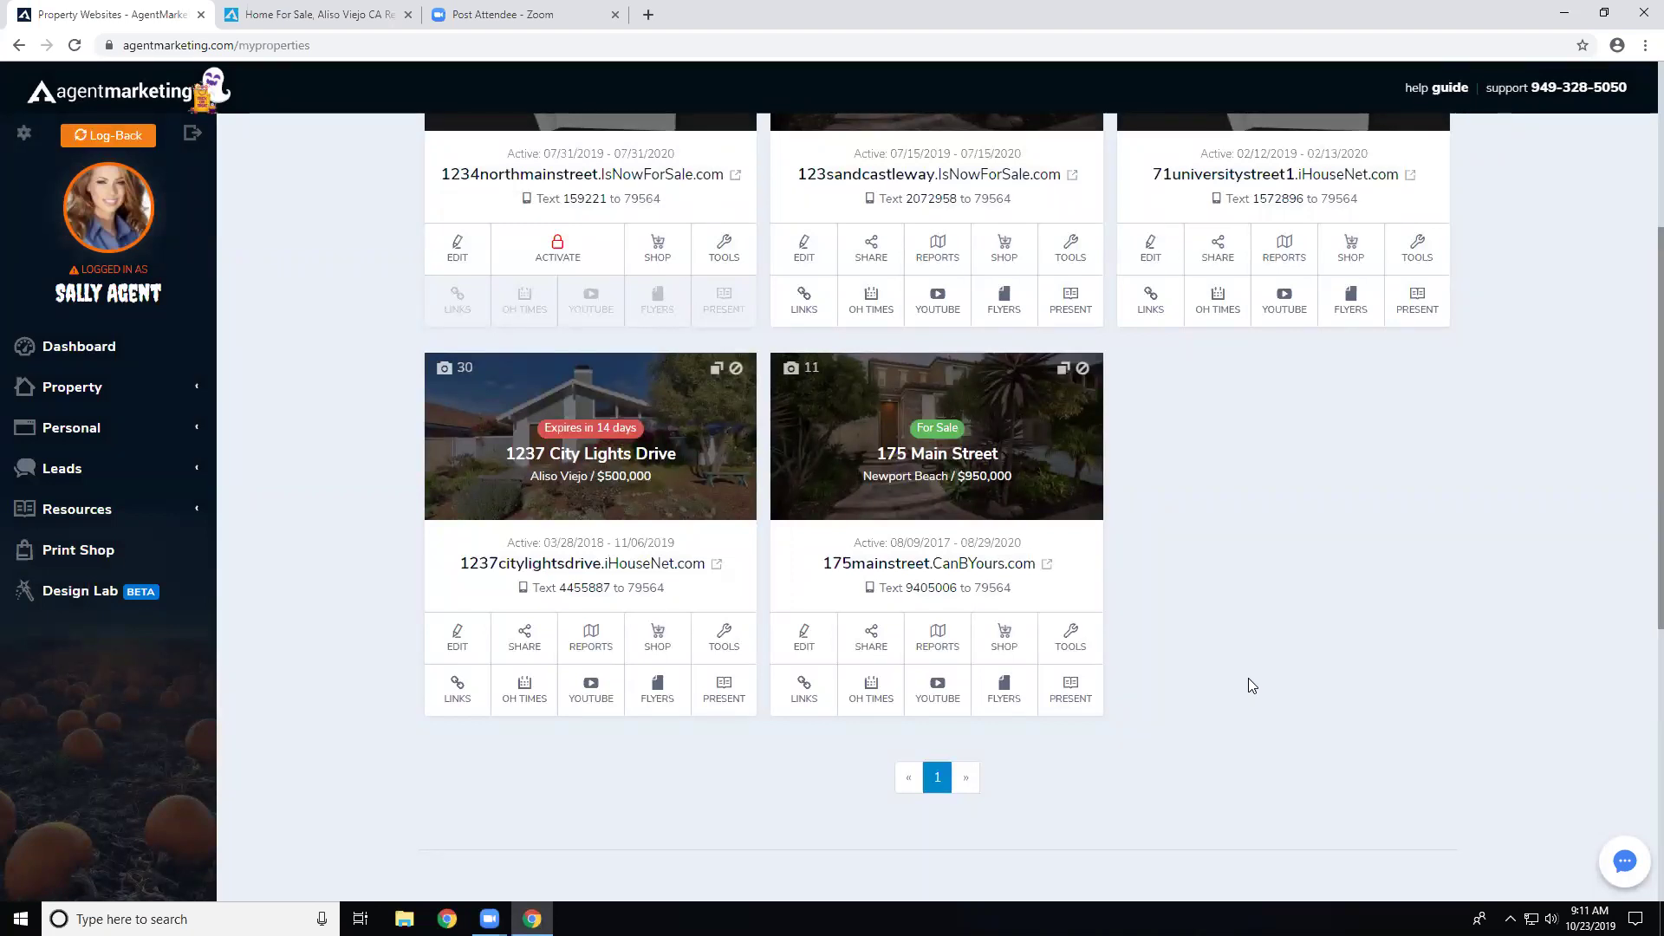
- Open the Newport Beach listing's website links, highlight the MLS Compliant Virtual Tour Link heading, and return to the properties list
left_click(798, 707)
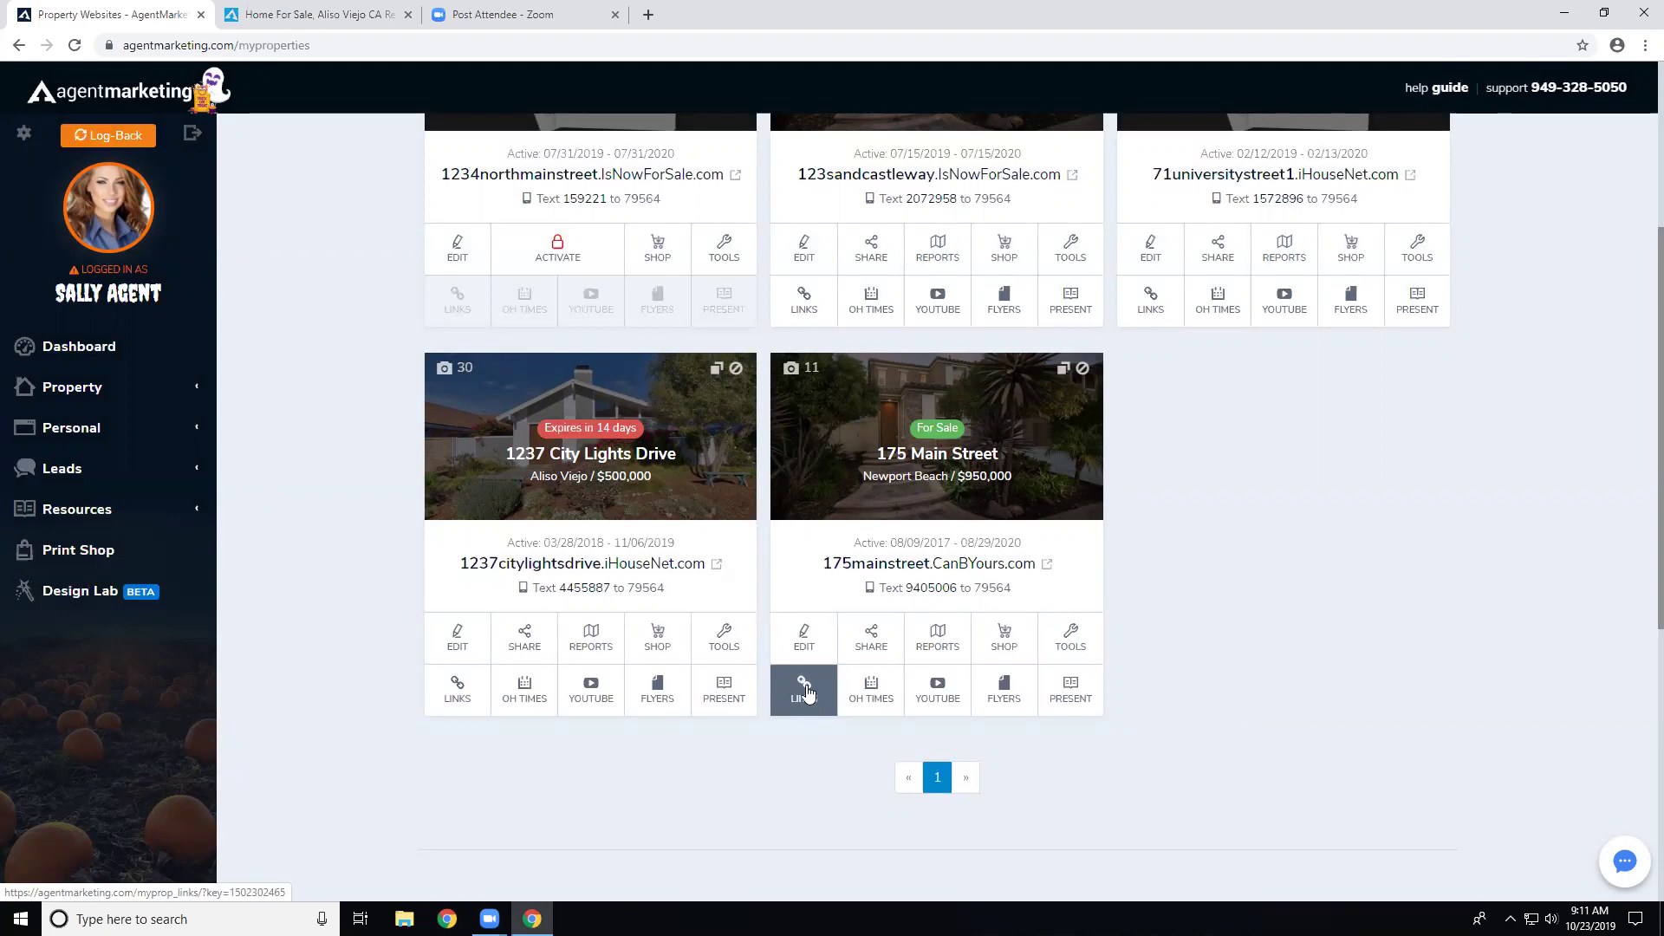
left_click(805, 691)
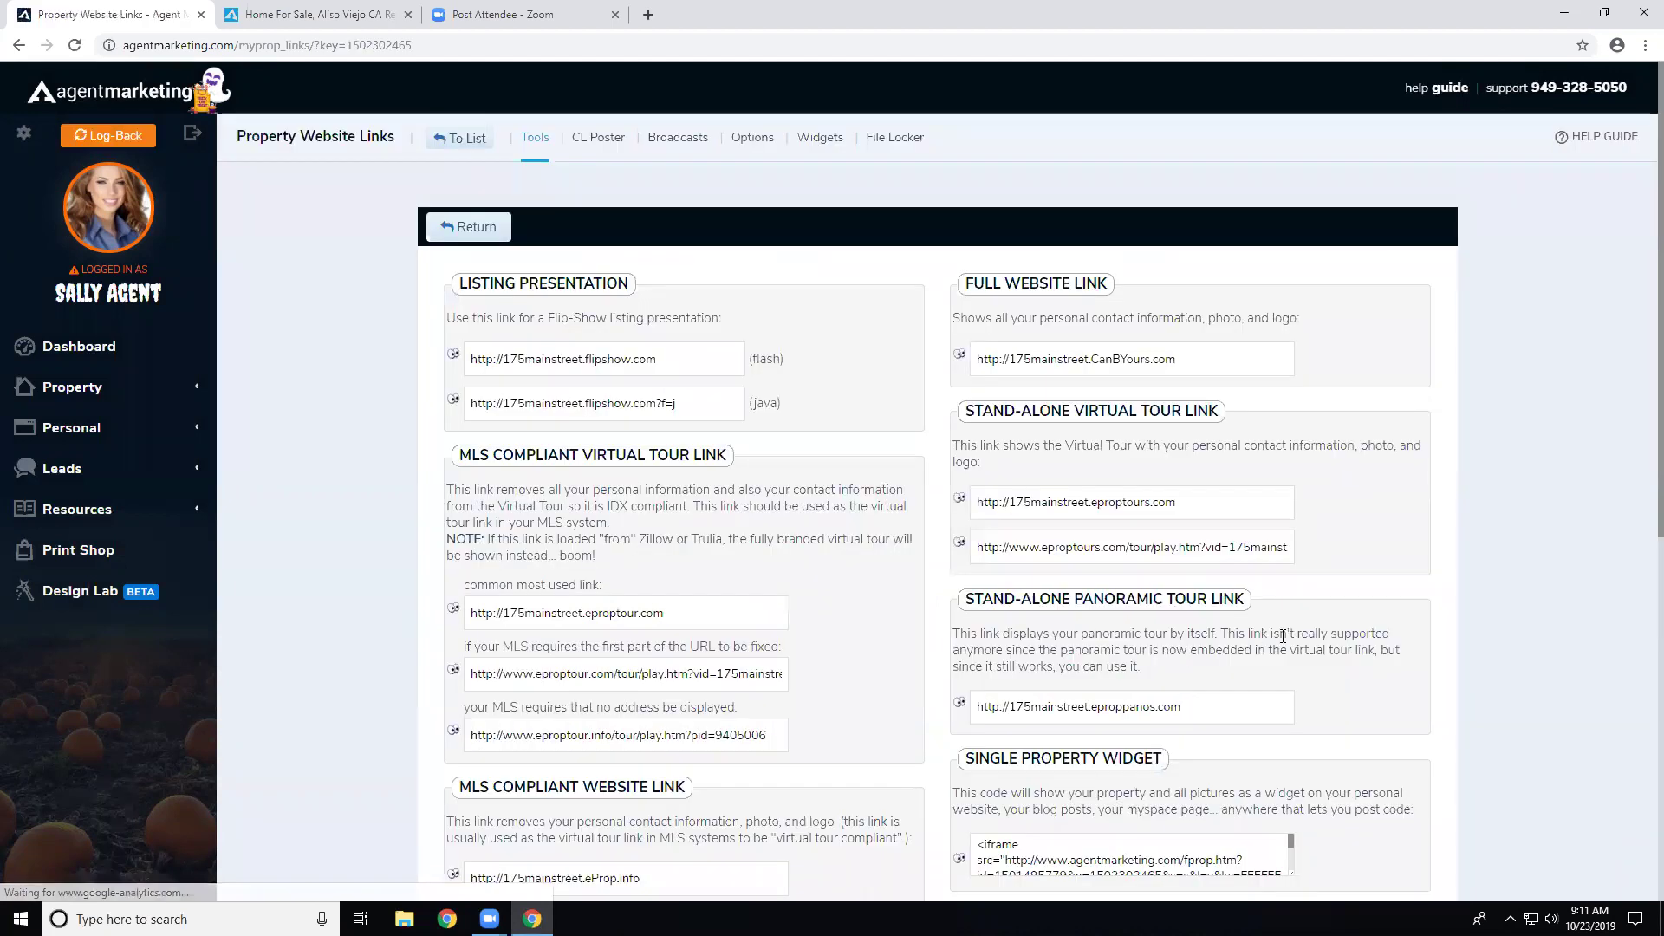
left_click_drag(461, 454, 730, 460)
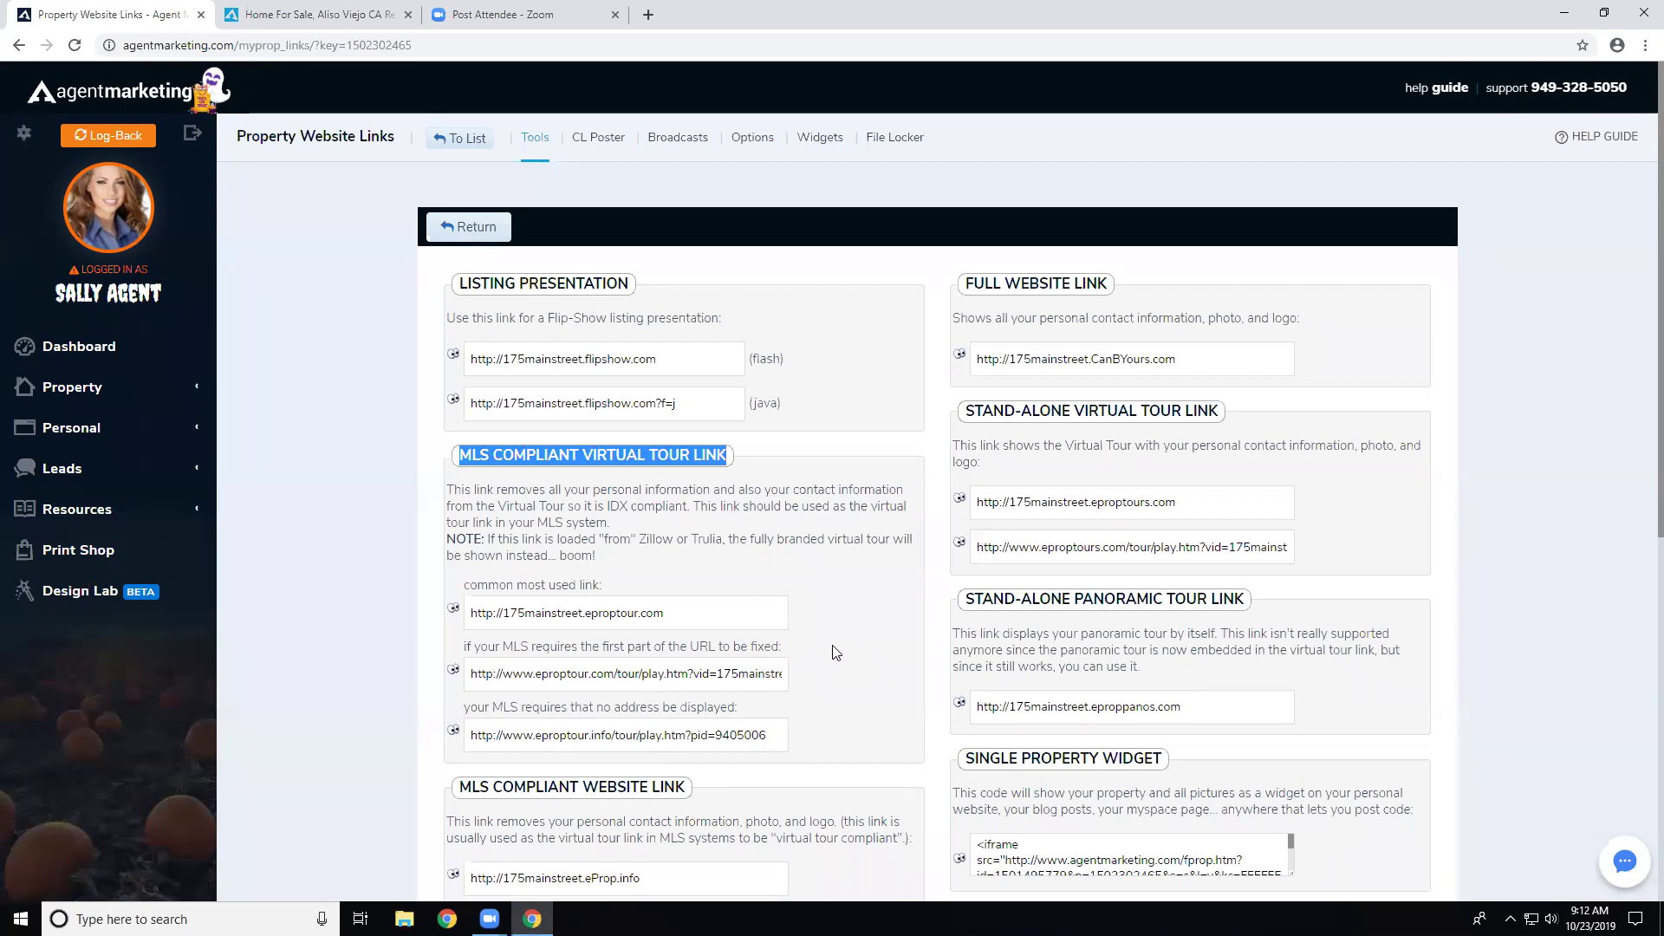
left_click(462, 140)
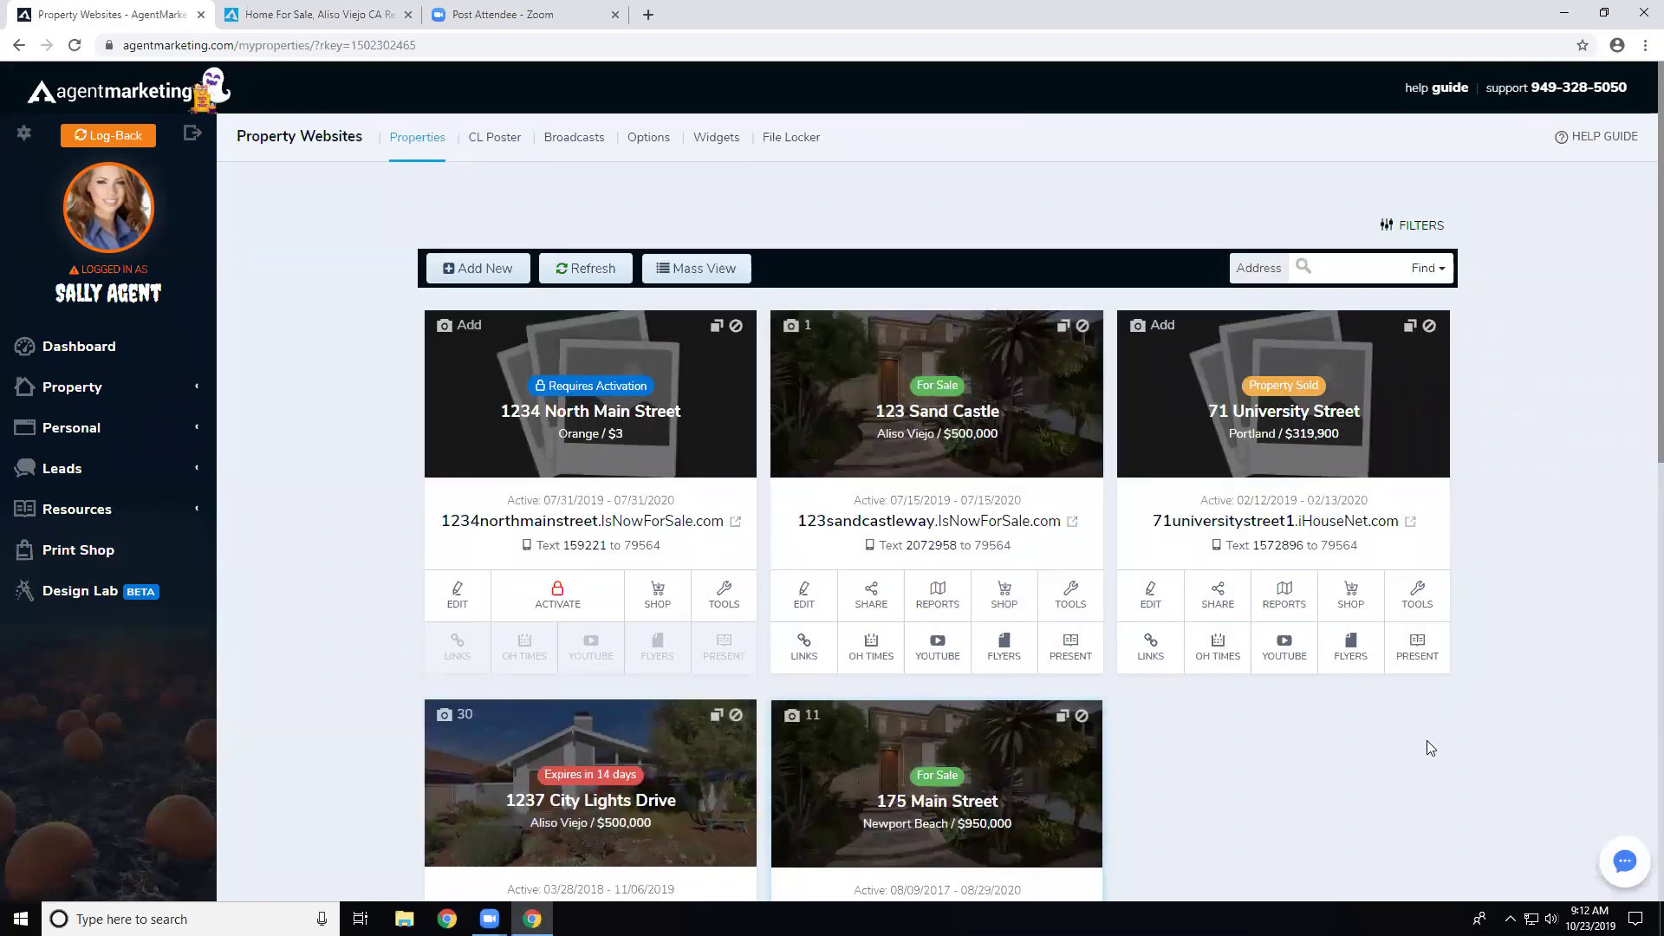
- View the Newport Beach listing's video tour management page and go back to the properties list
scroll(1427, 738, "down", 2)
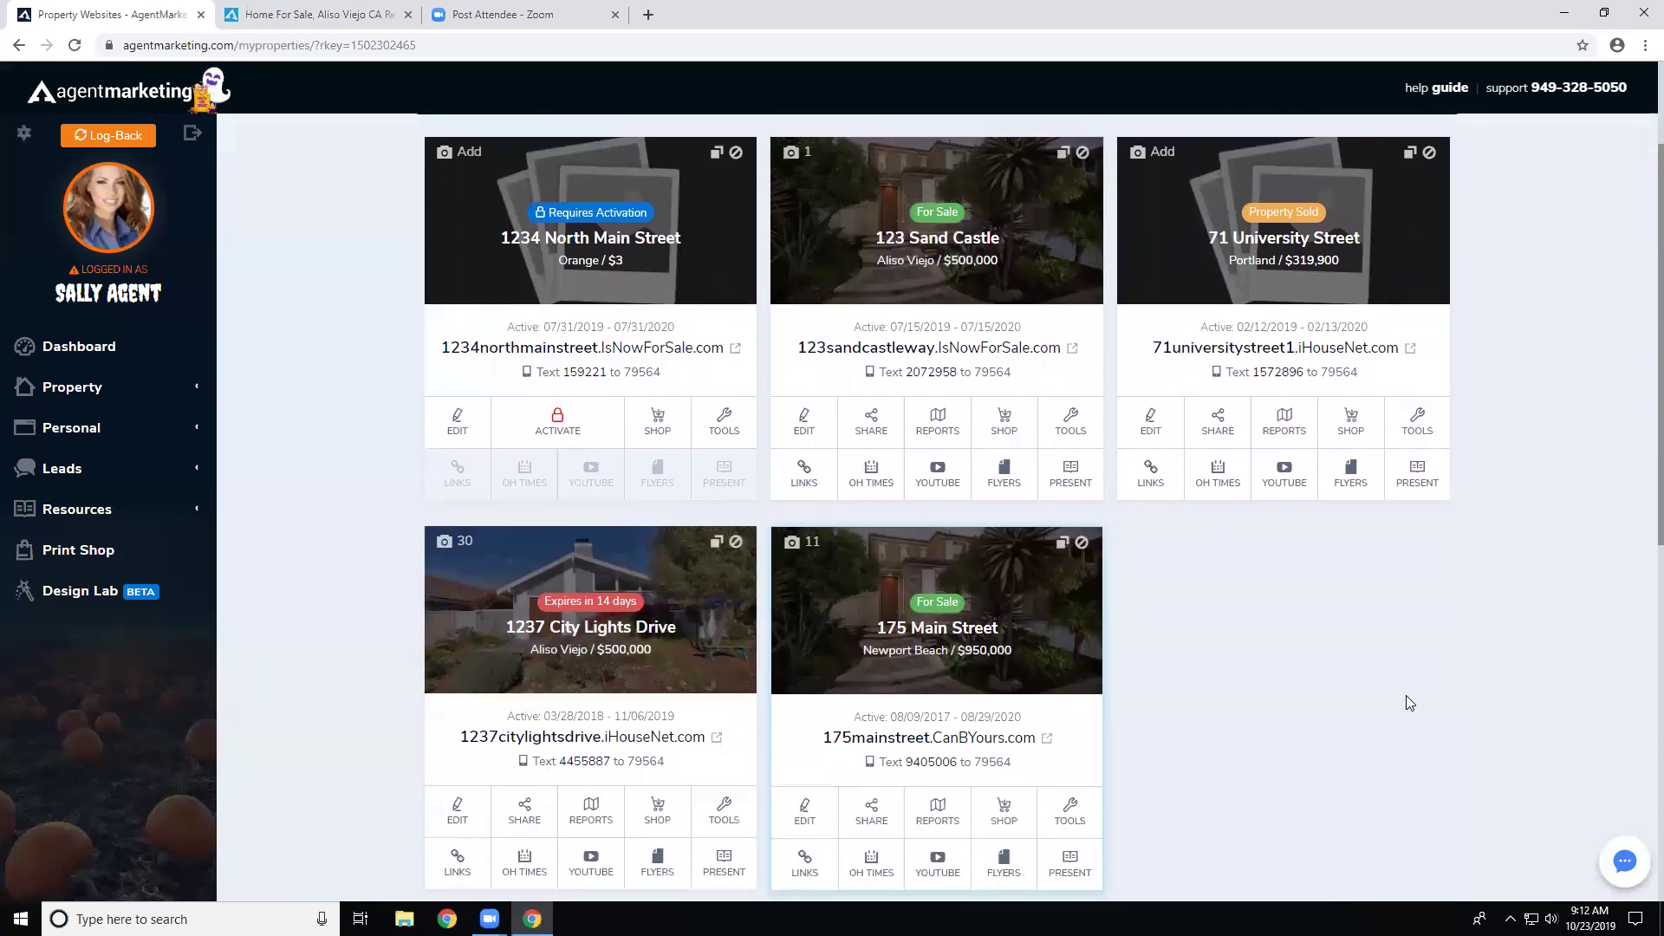
scroll(1410, 703, "down", 1)
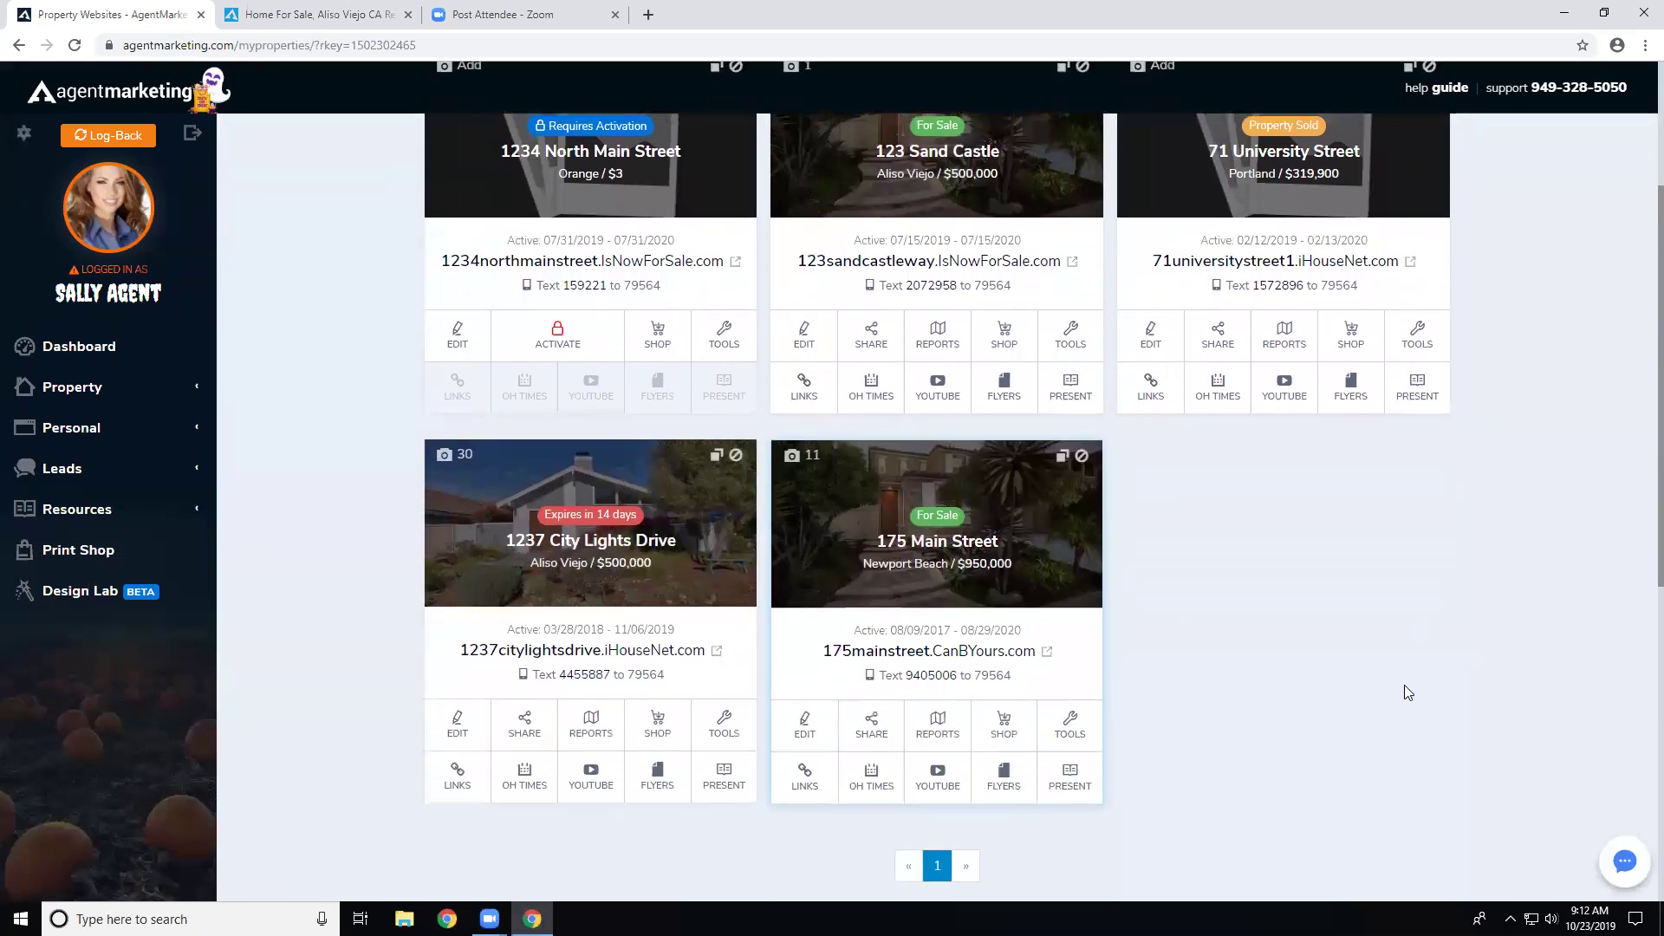
left_click(923, 774)
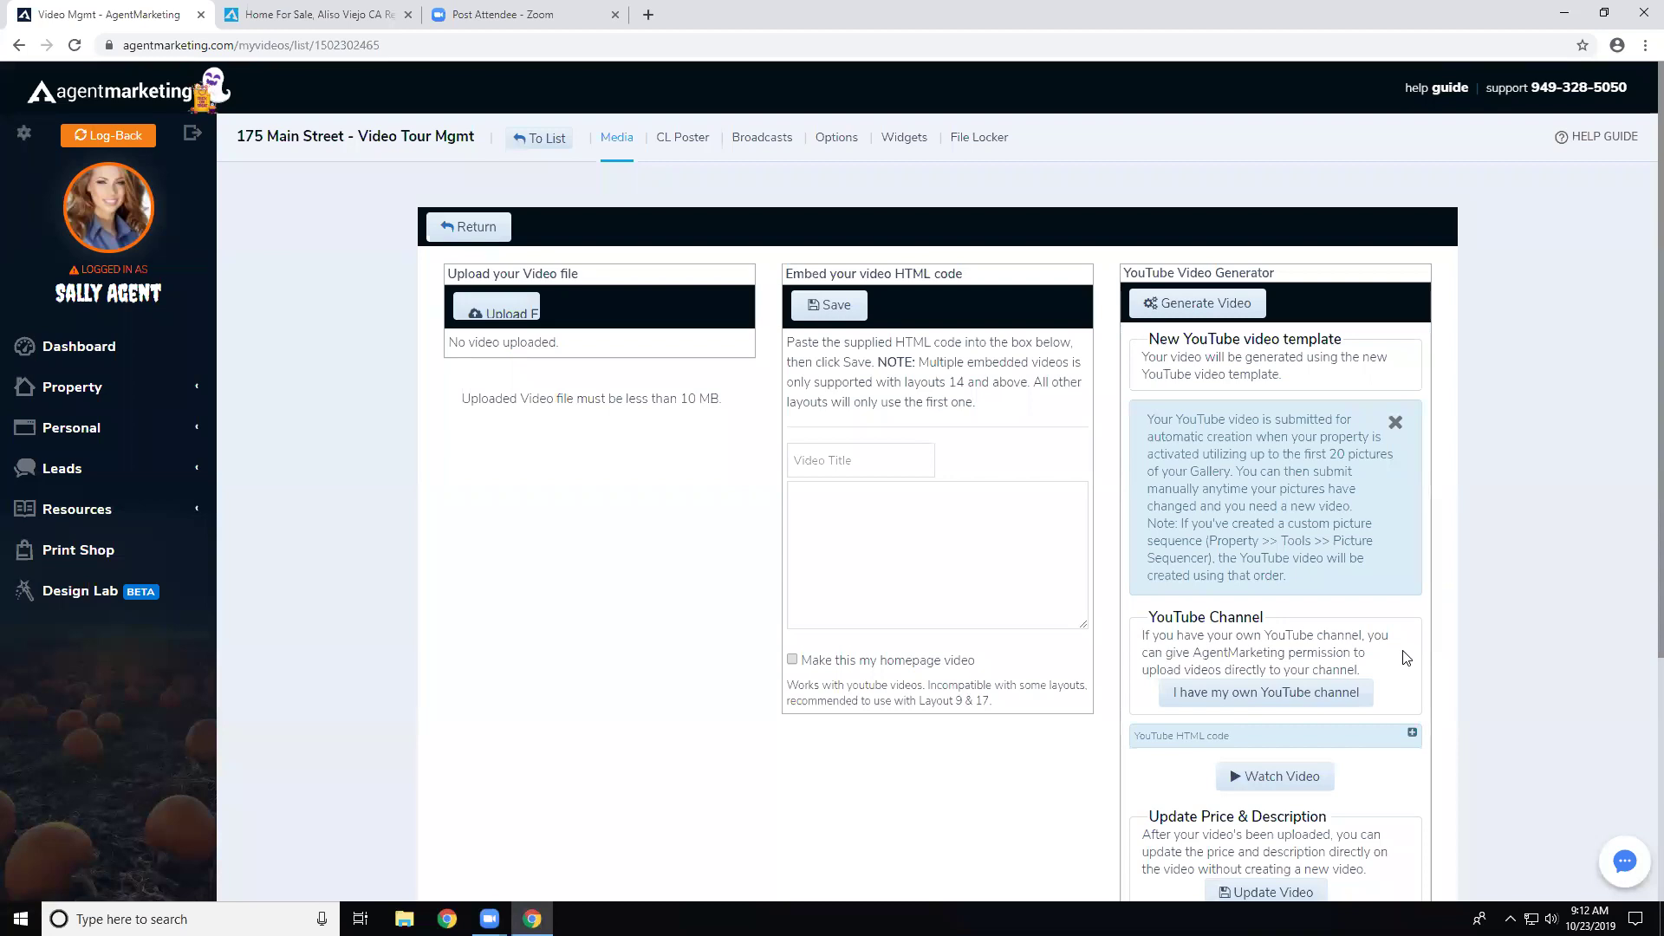
left_click(86, 390)
left_click(72, 422)
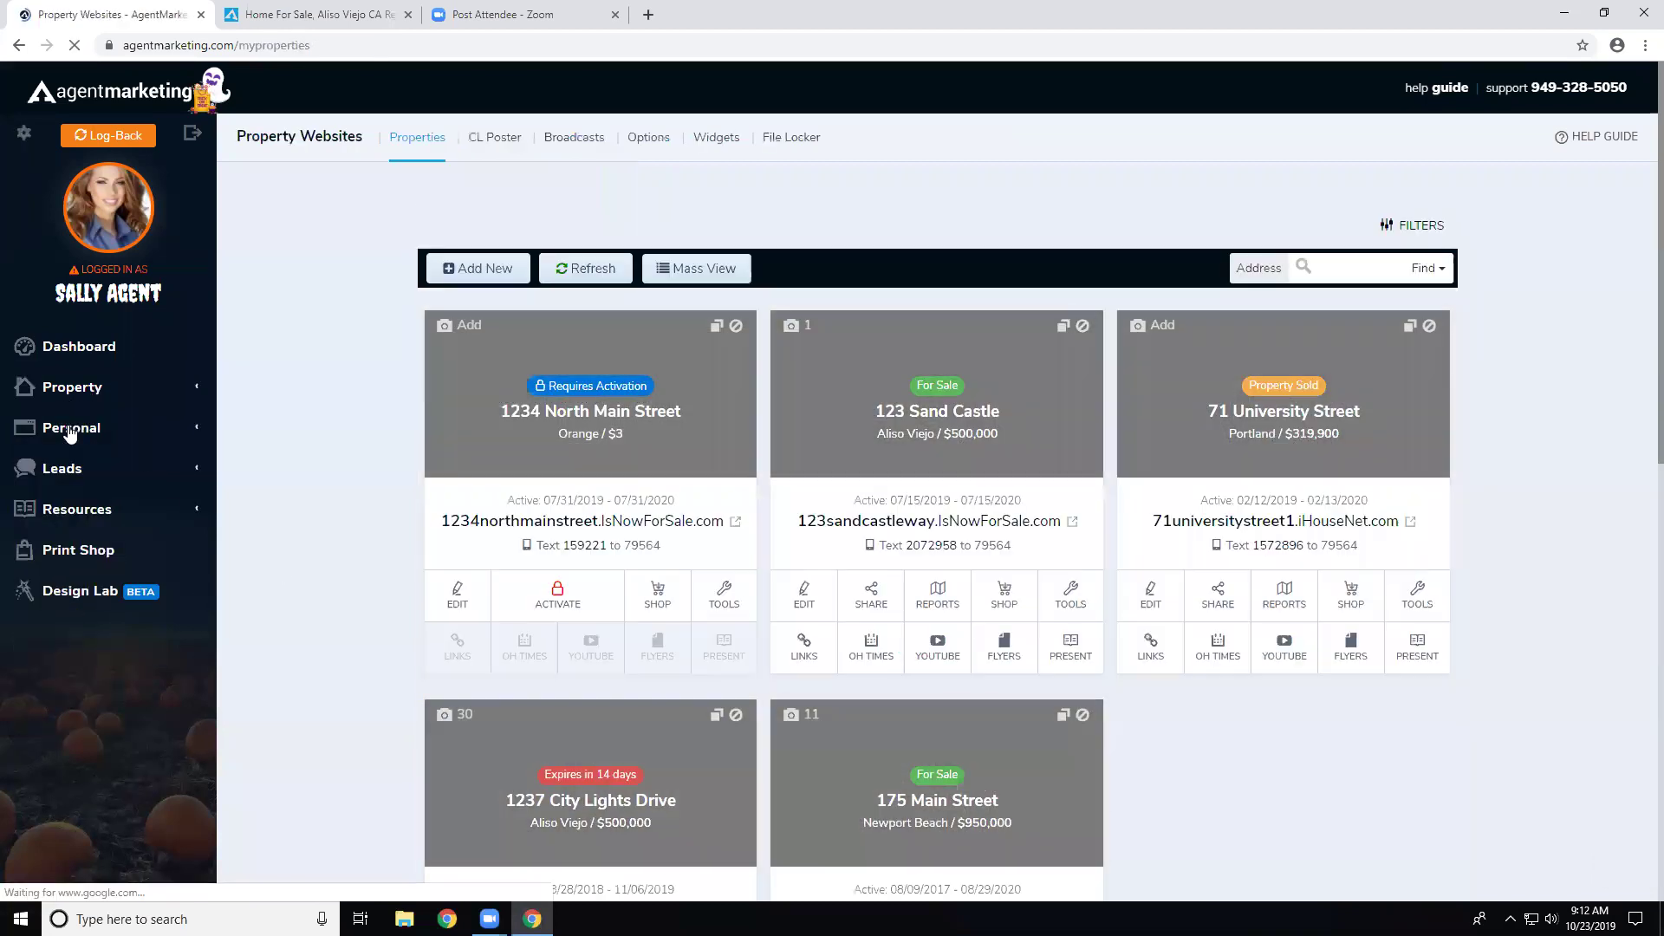
- Reopen the Newport Beach listing's video page to examine the YouTube Video Generator, and return through its media page to the properties list
scroll(1467, 709, "down", 5)
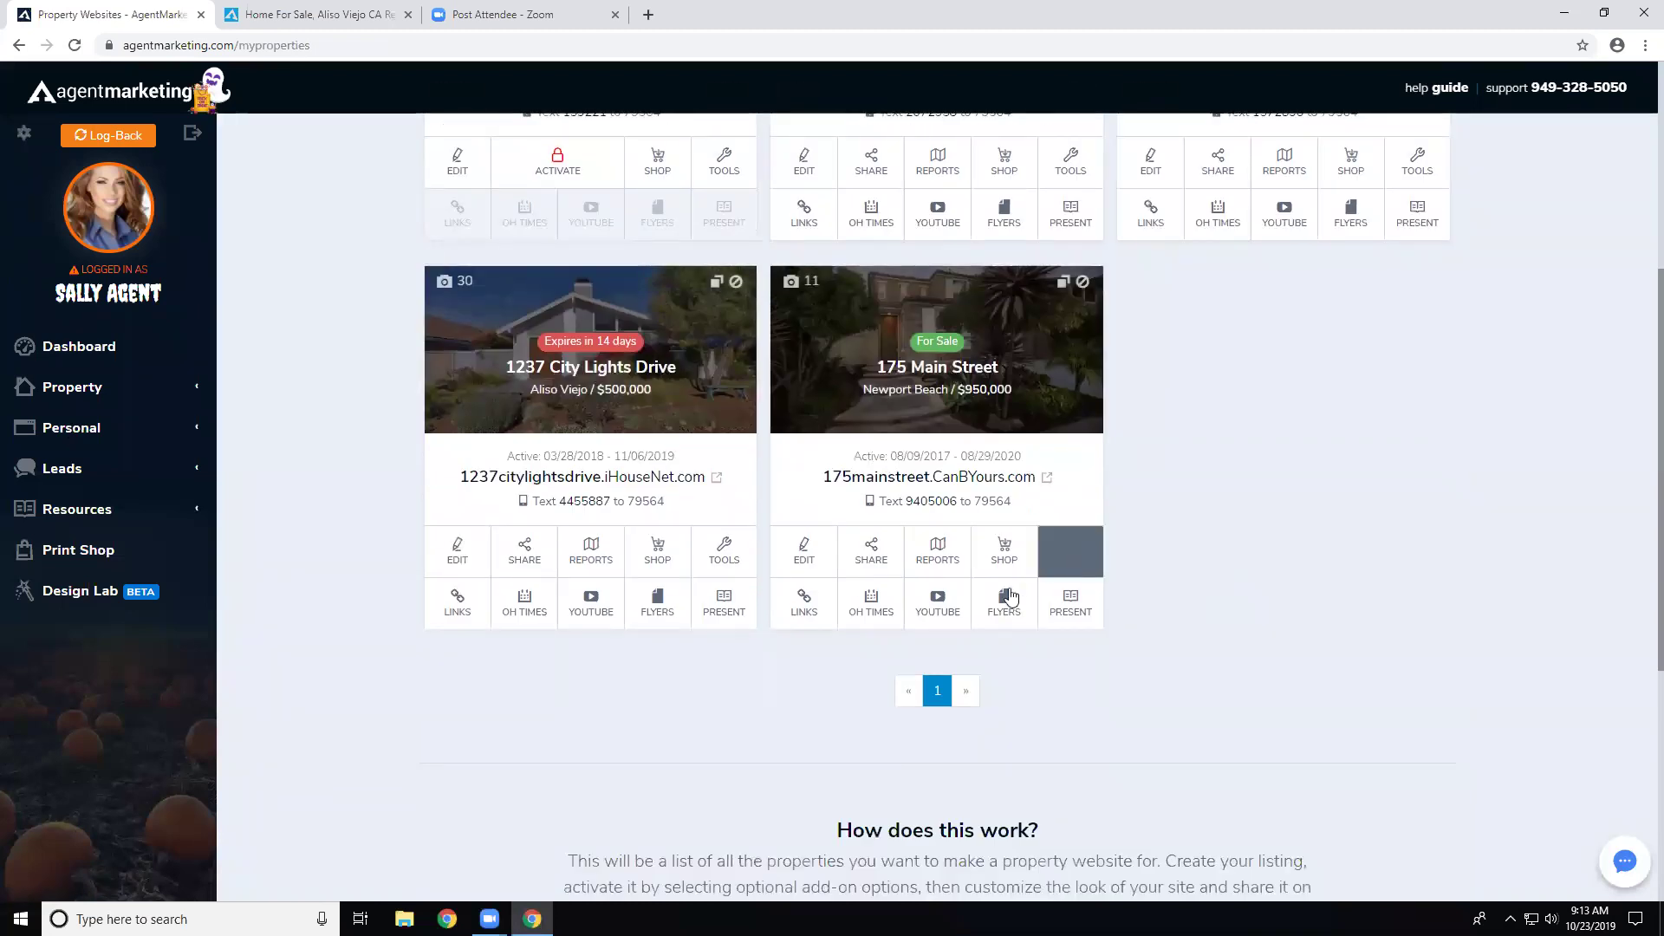
left_click(937, 604)
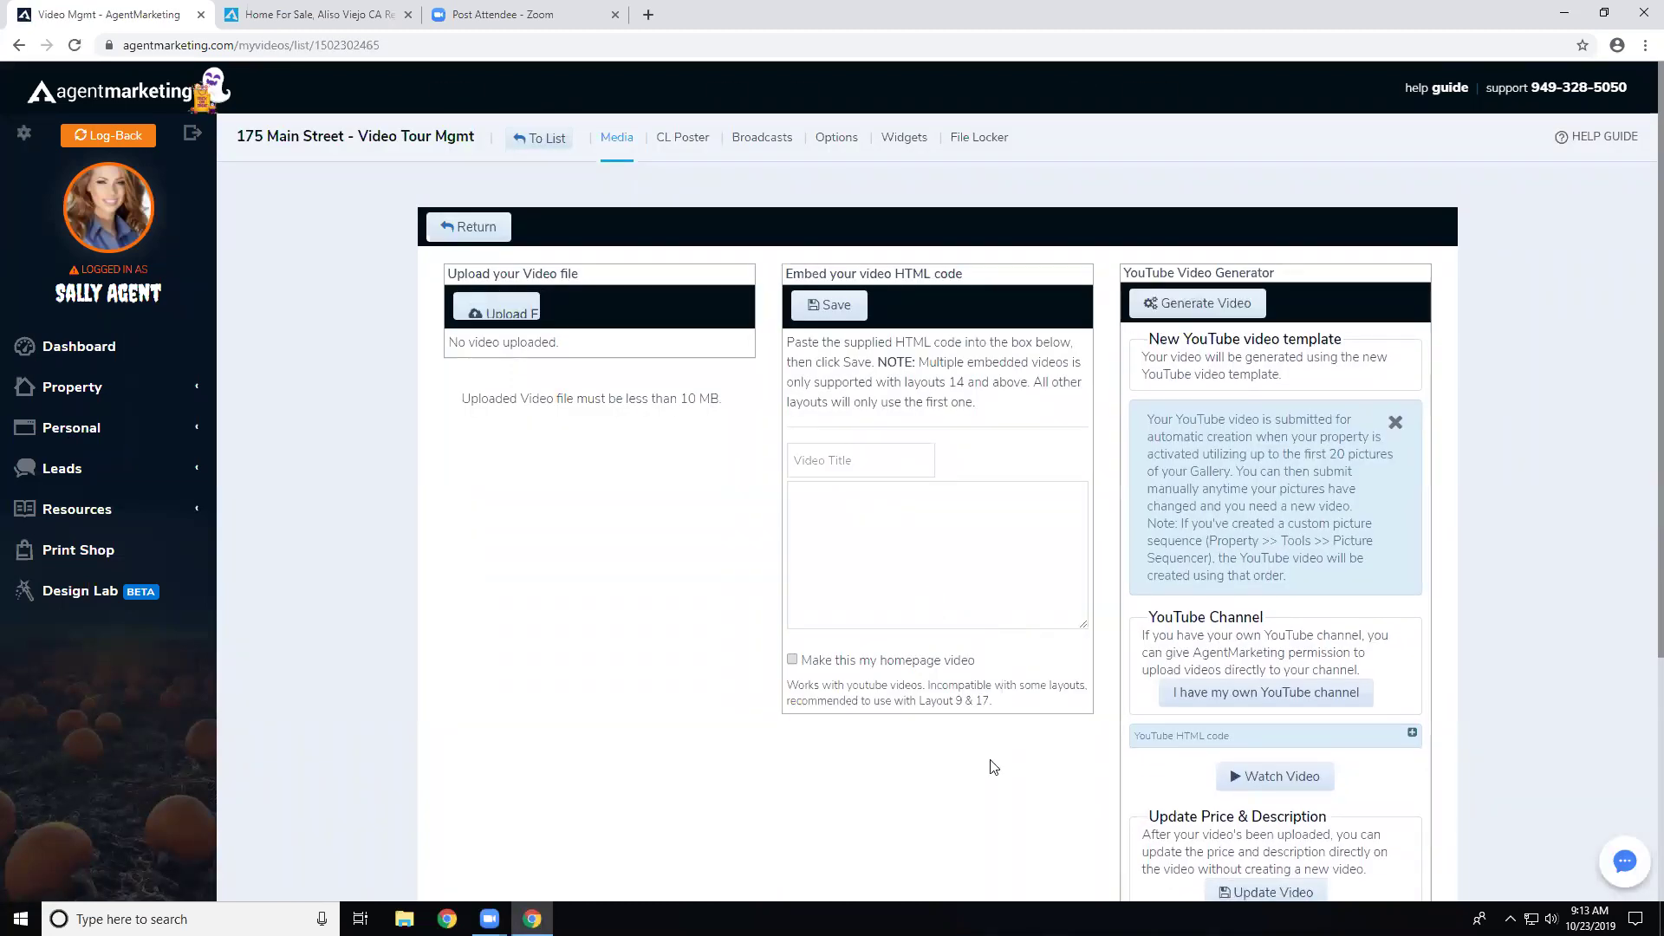
scroll(993, 767, "down", 1)
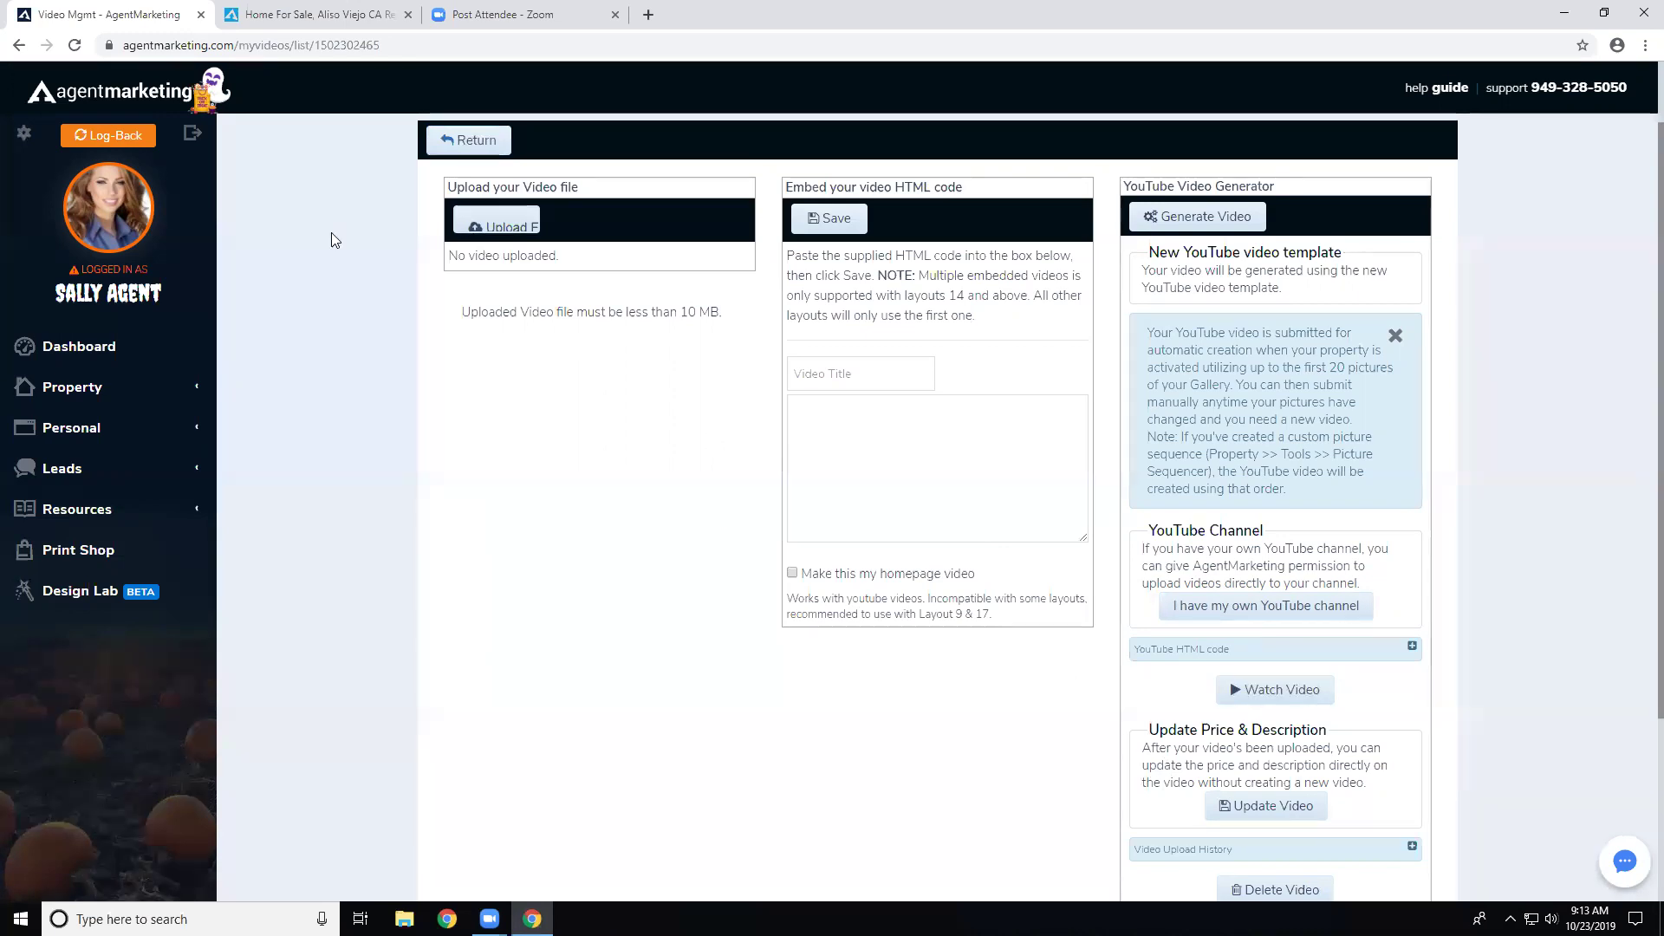
left_click(483, 142)
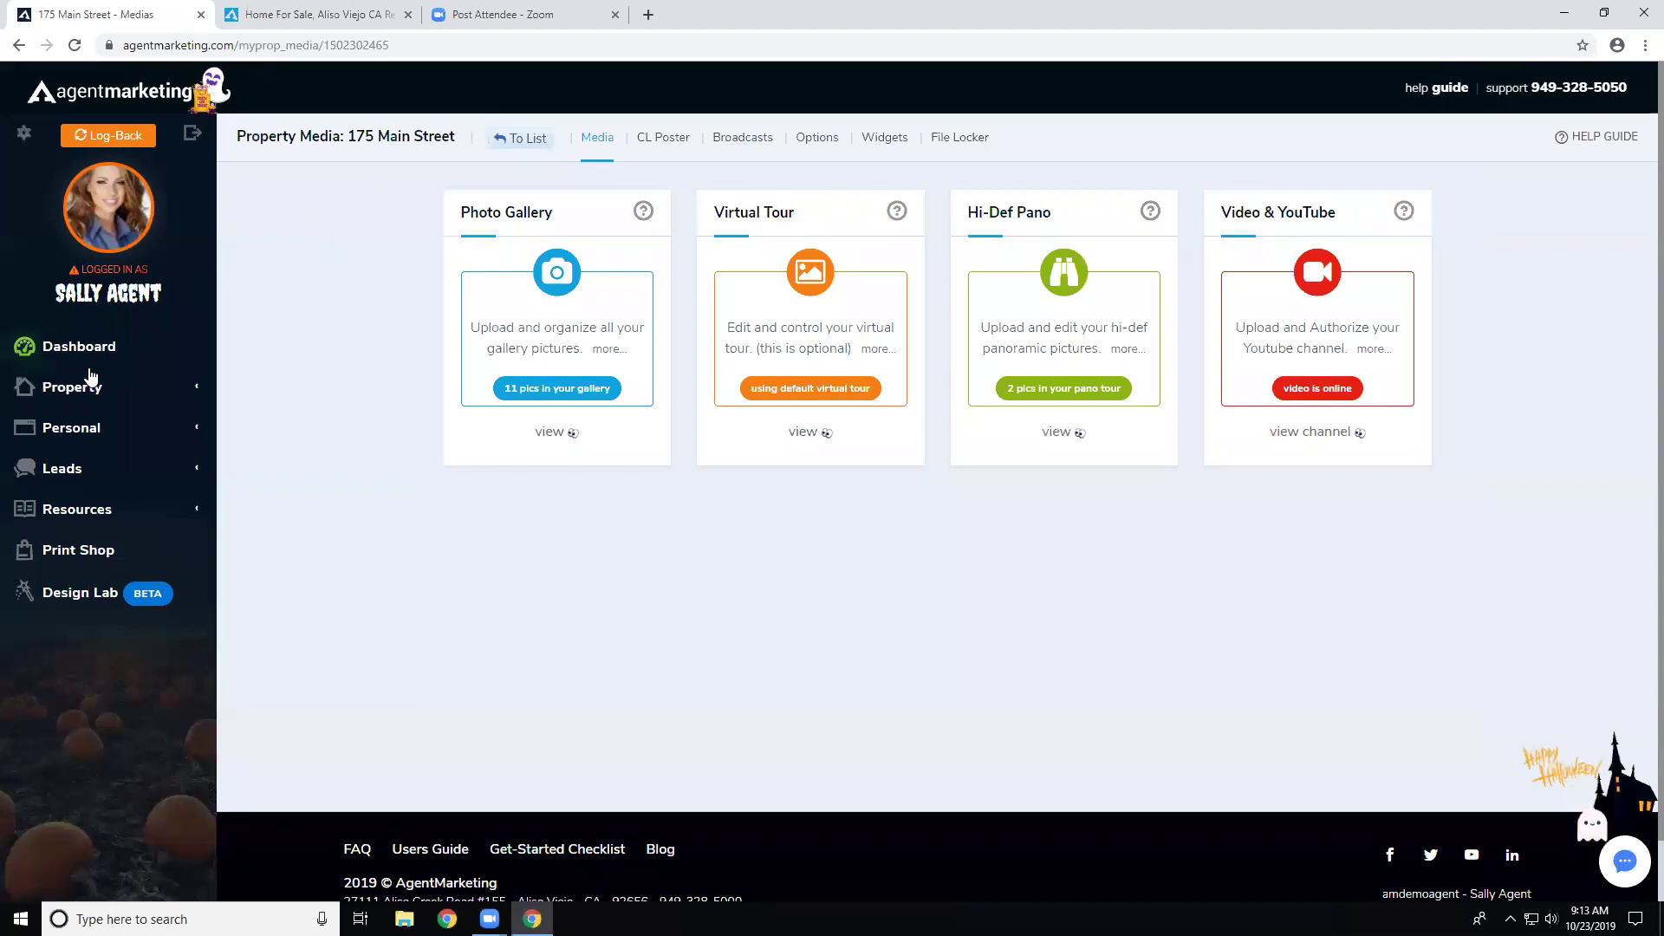
left_click(72, 387)
left_click(71, 421)
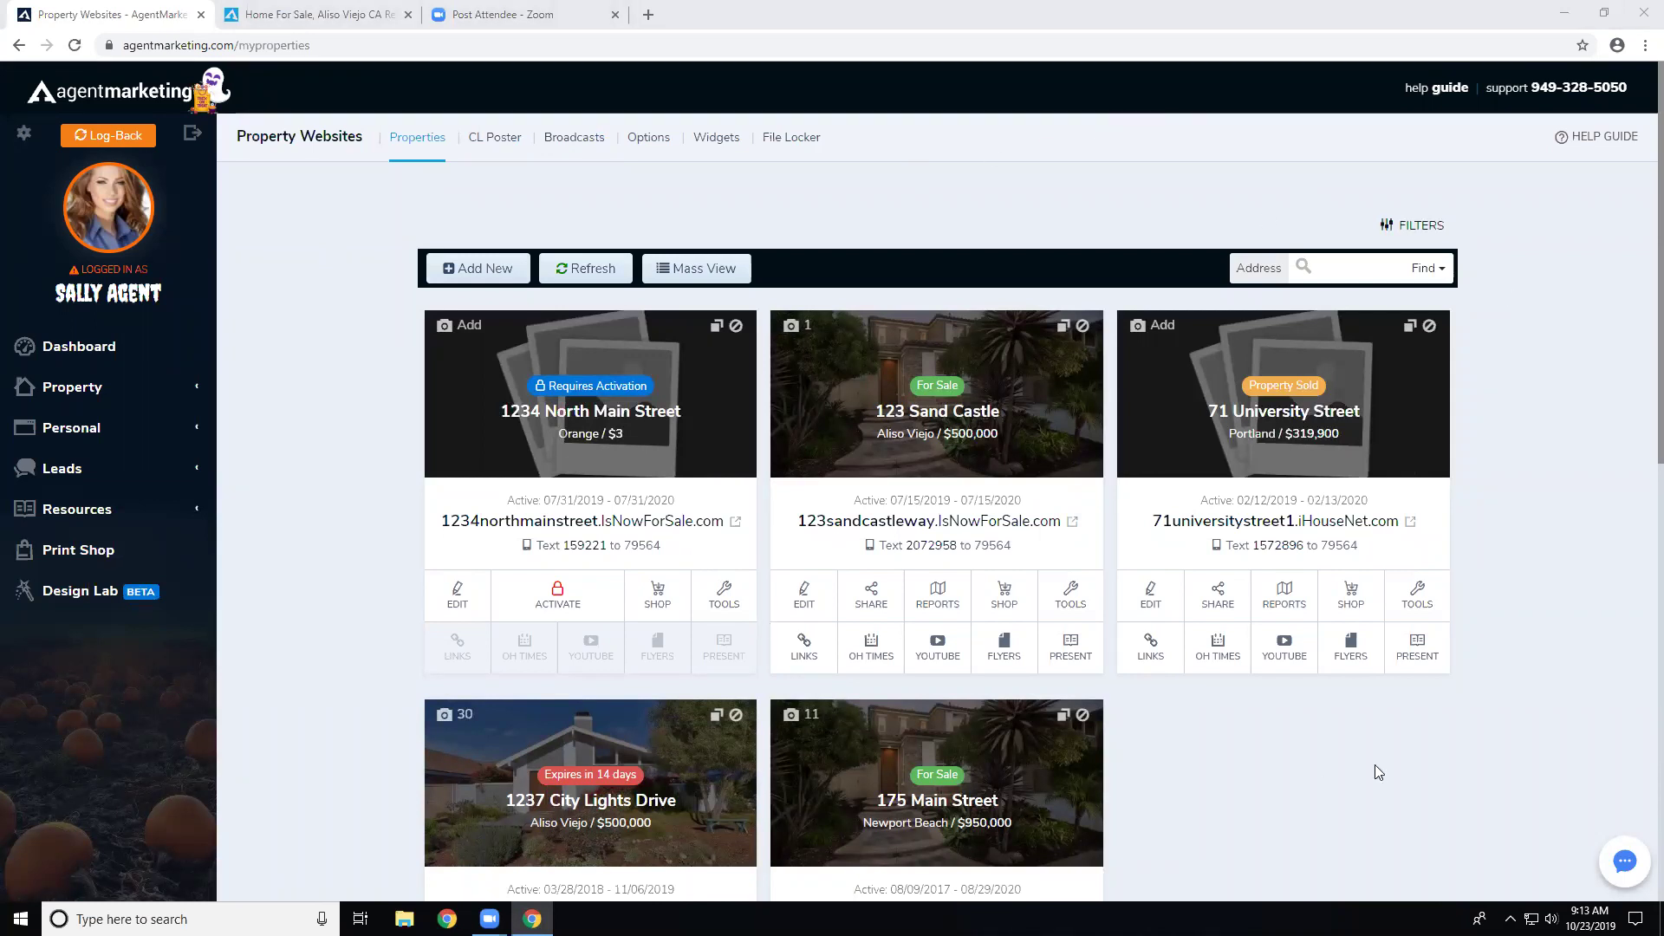
- Examine all of the Newport Beach listing's website links, highlighting the Post Your Plog and SEO Page headings, and return to the properties list
scroll(1379, 771, "down", 2)
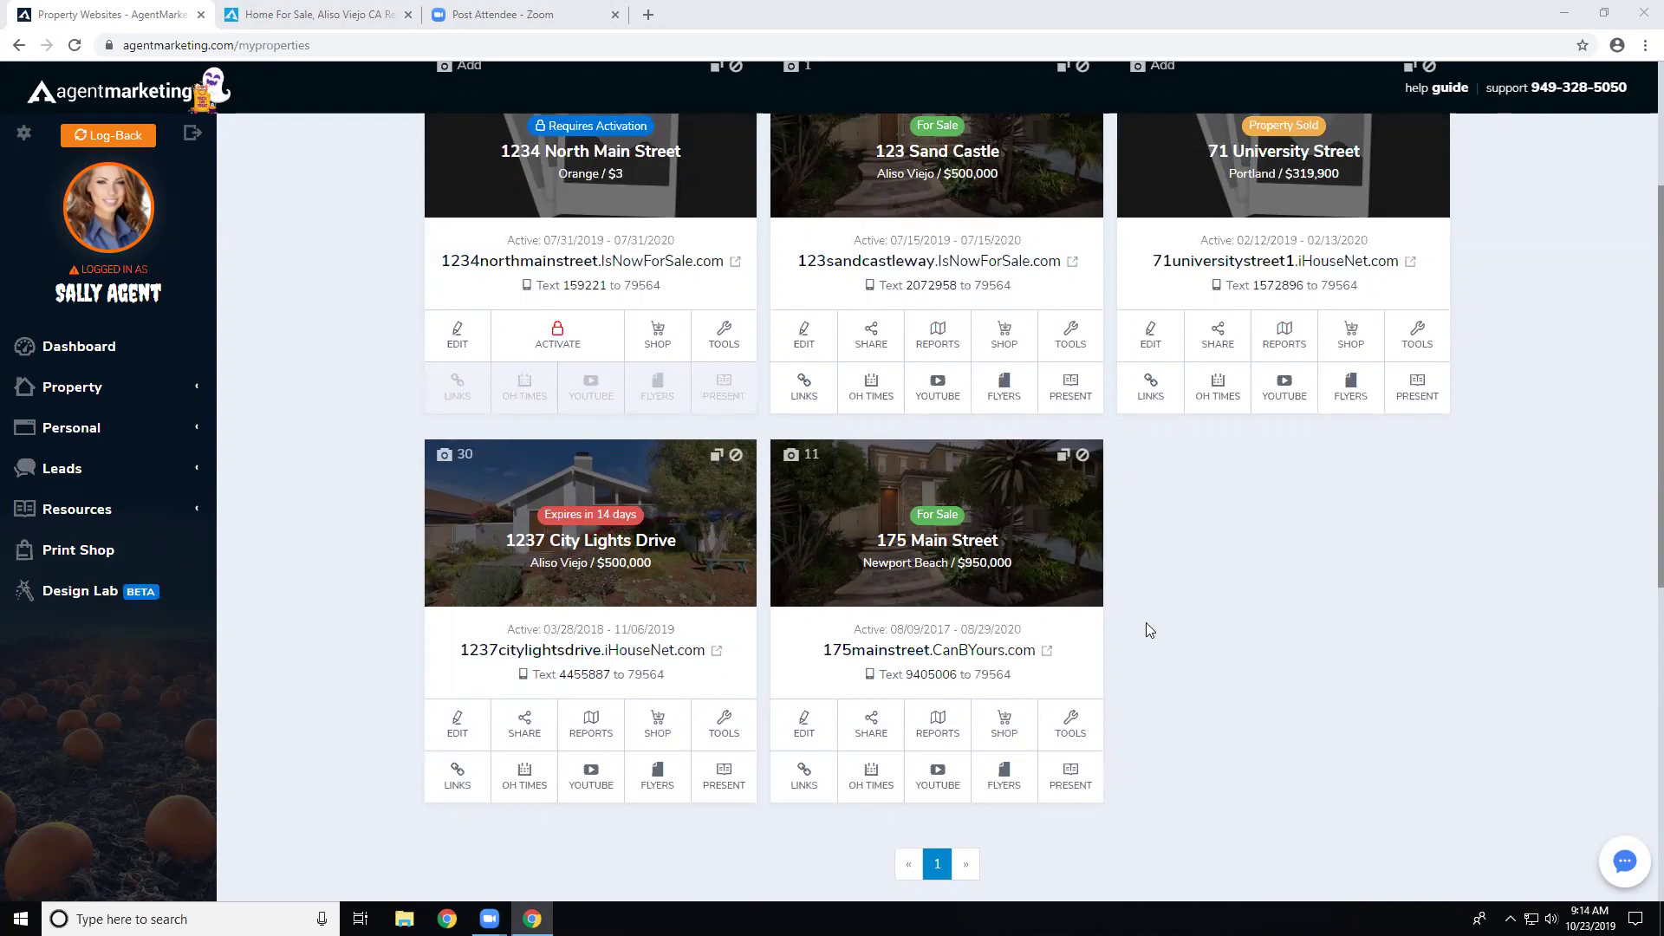
left_click(797, 771)
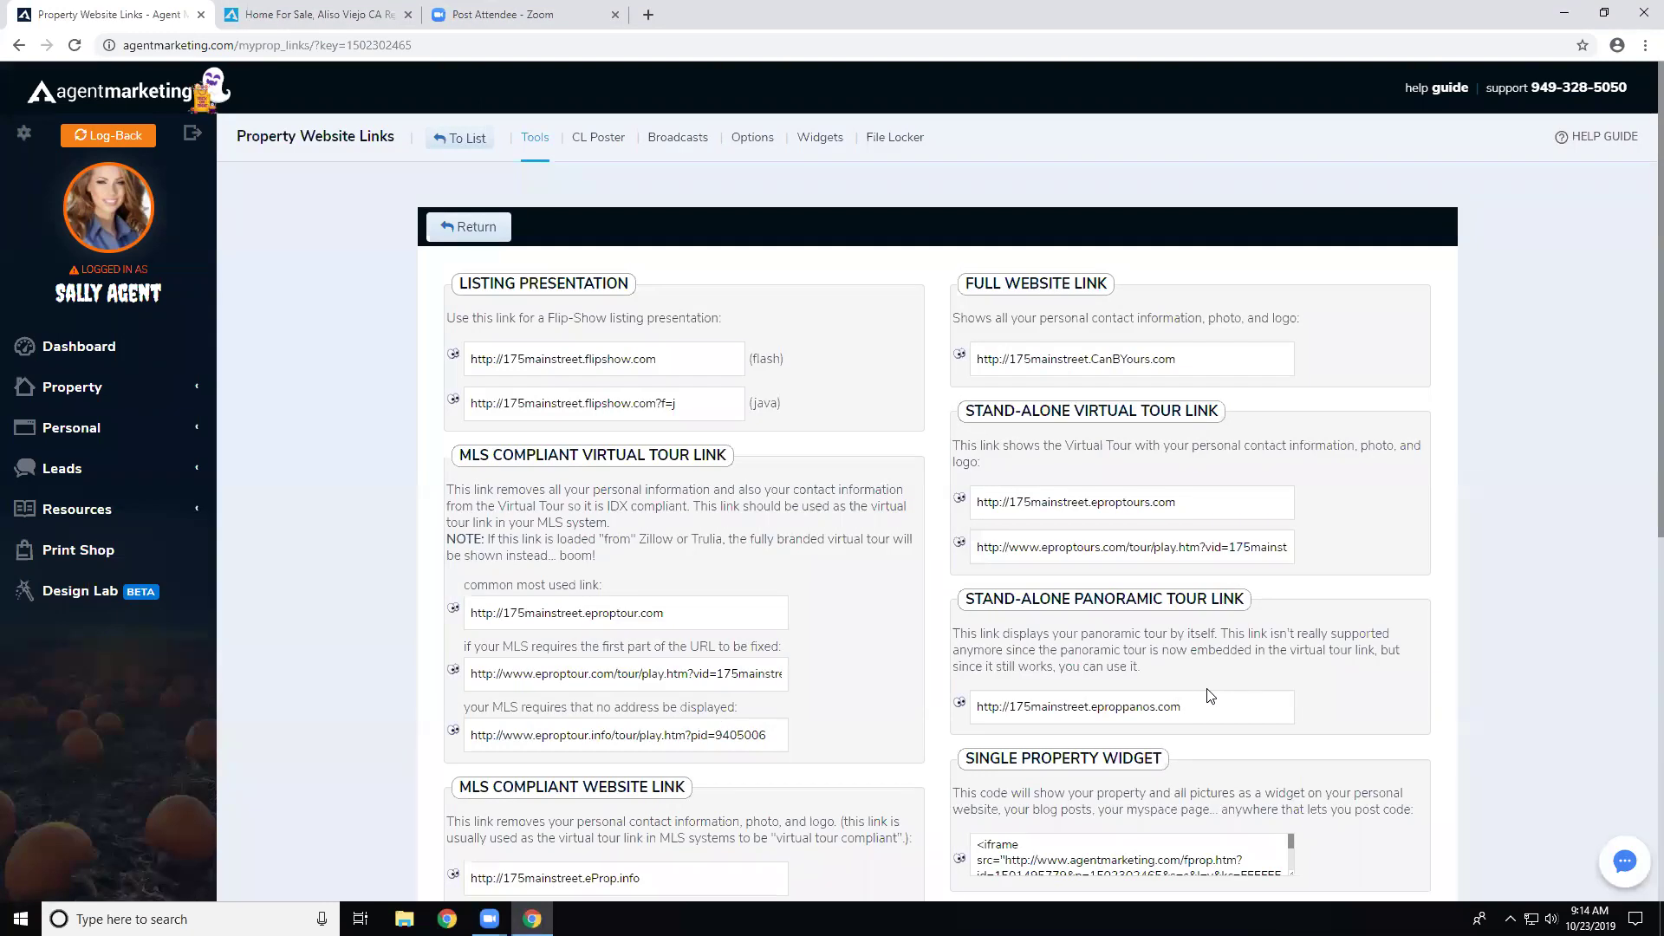
scroll(1609, 502, "down", 3)
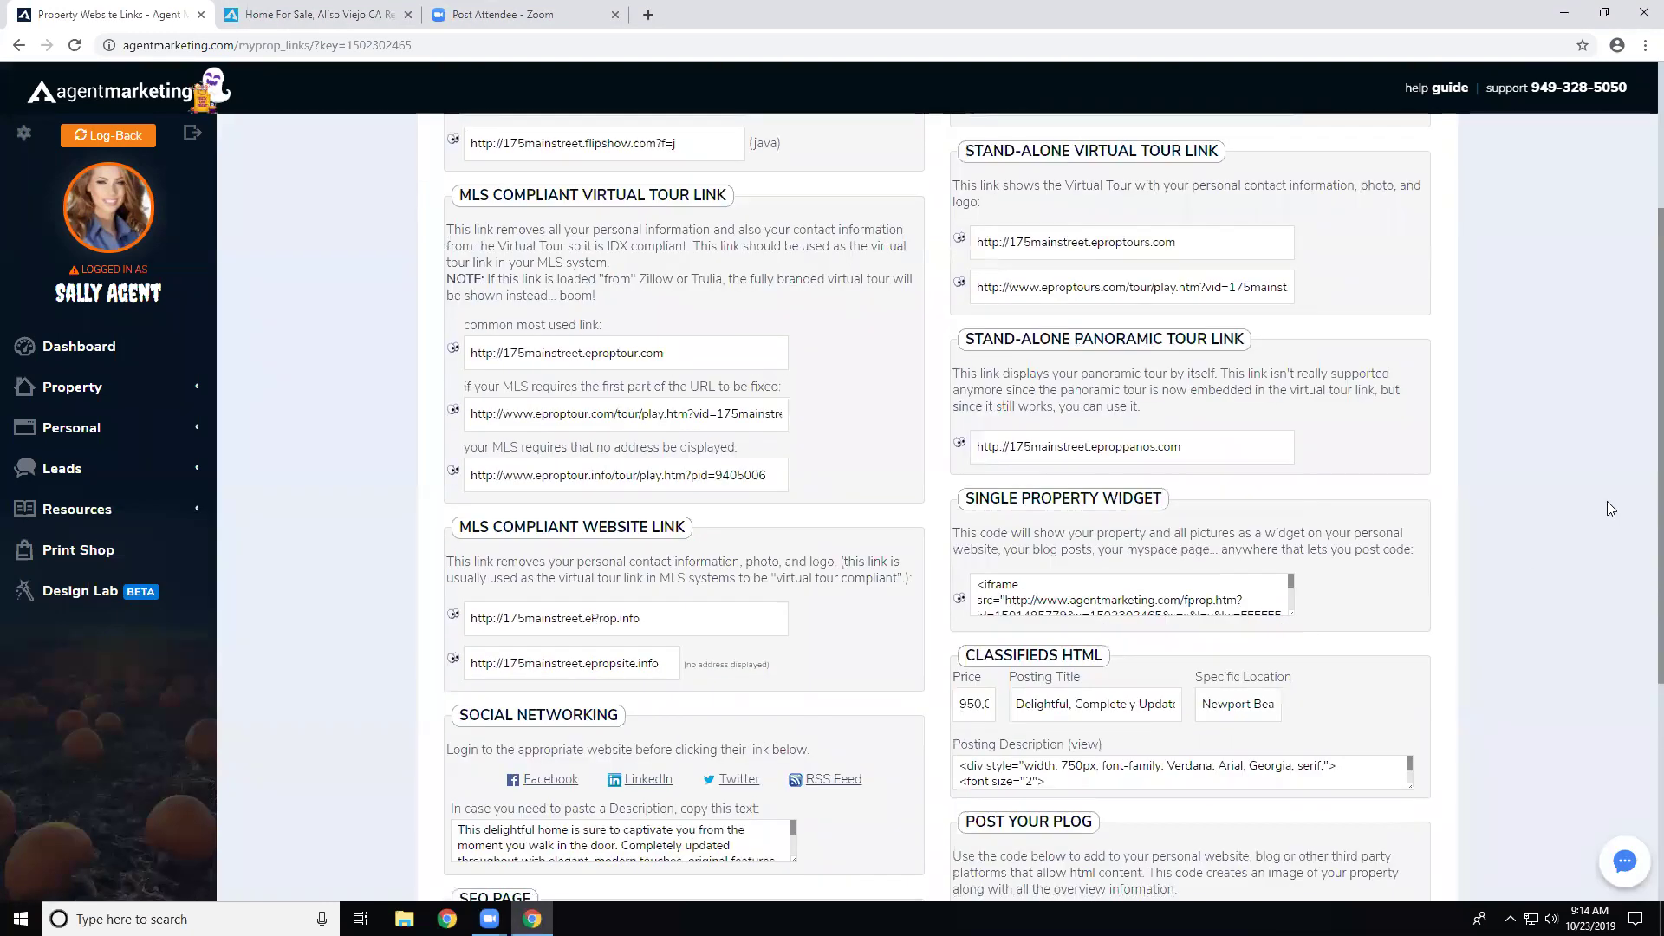
scroll(1609, 509, "down", 4)
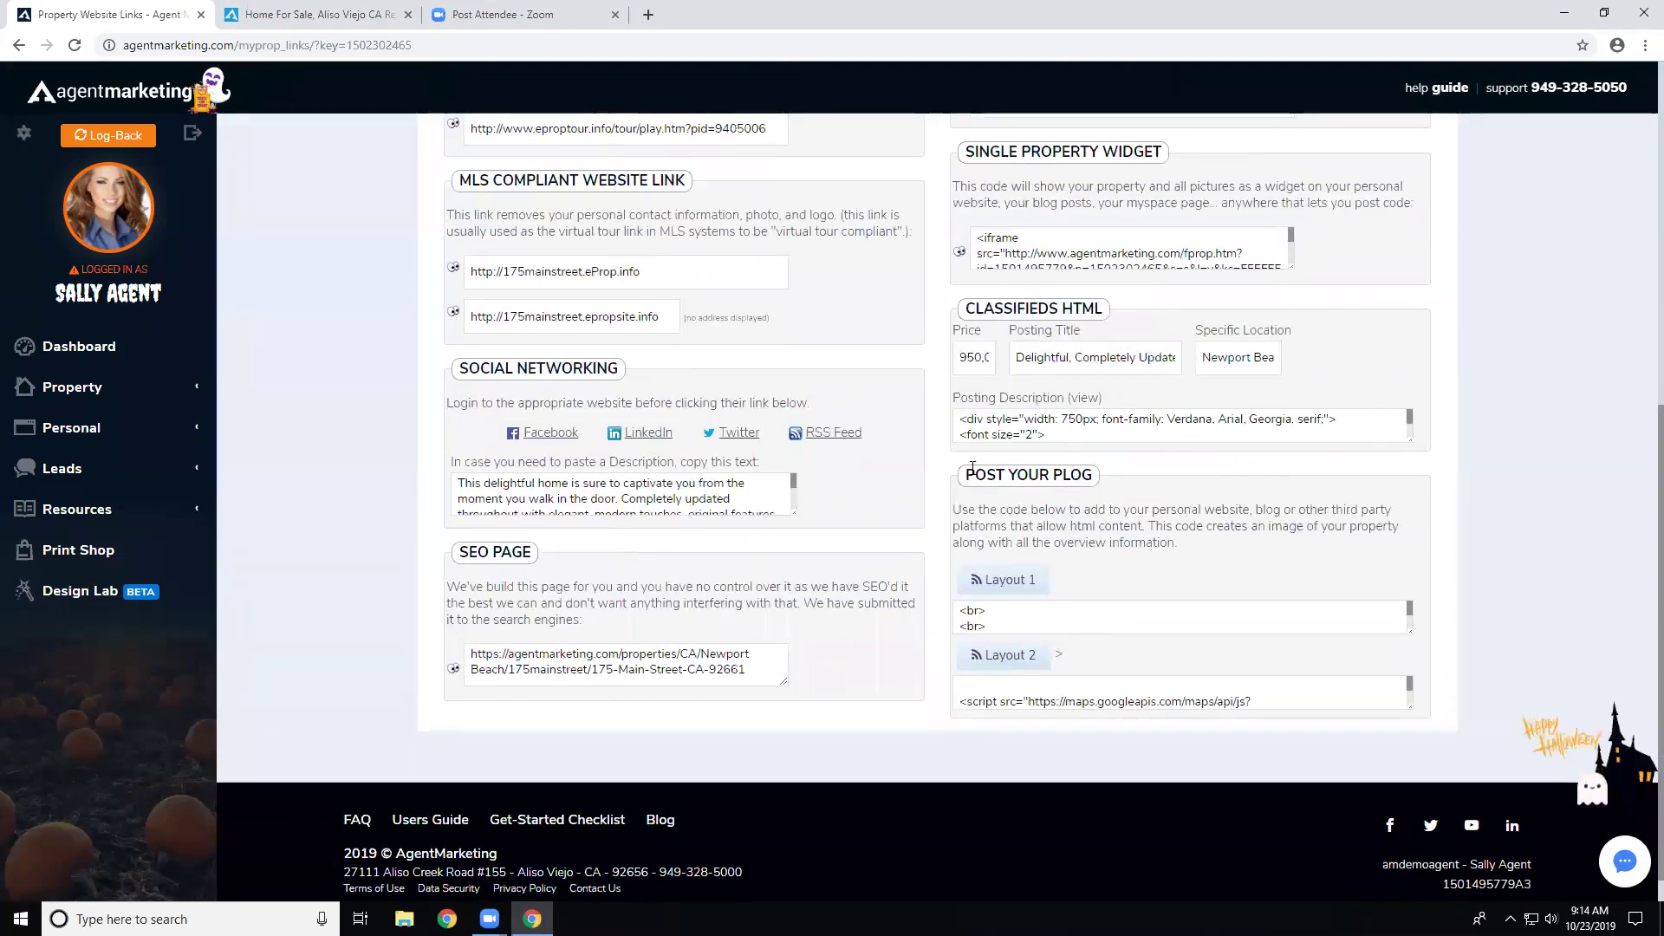
left_click_drag(965, 475, 1097, 485)
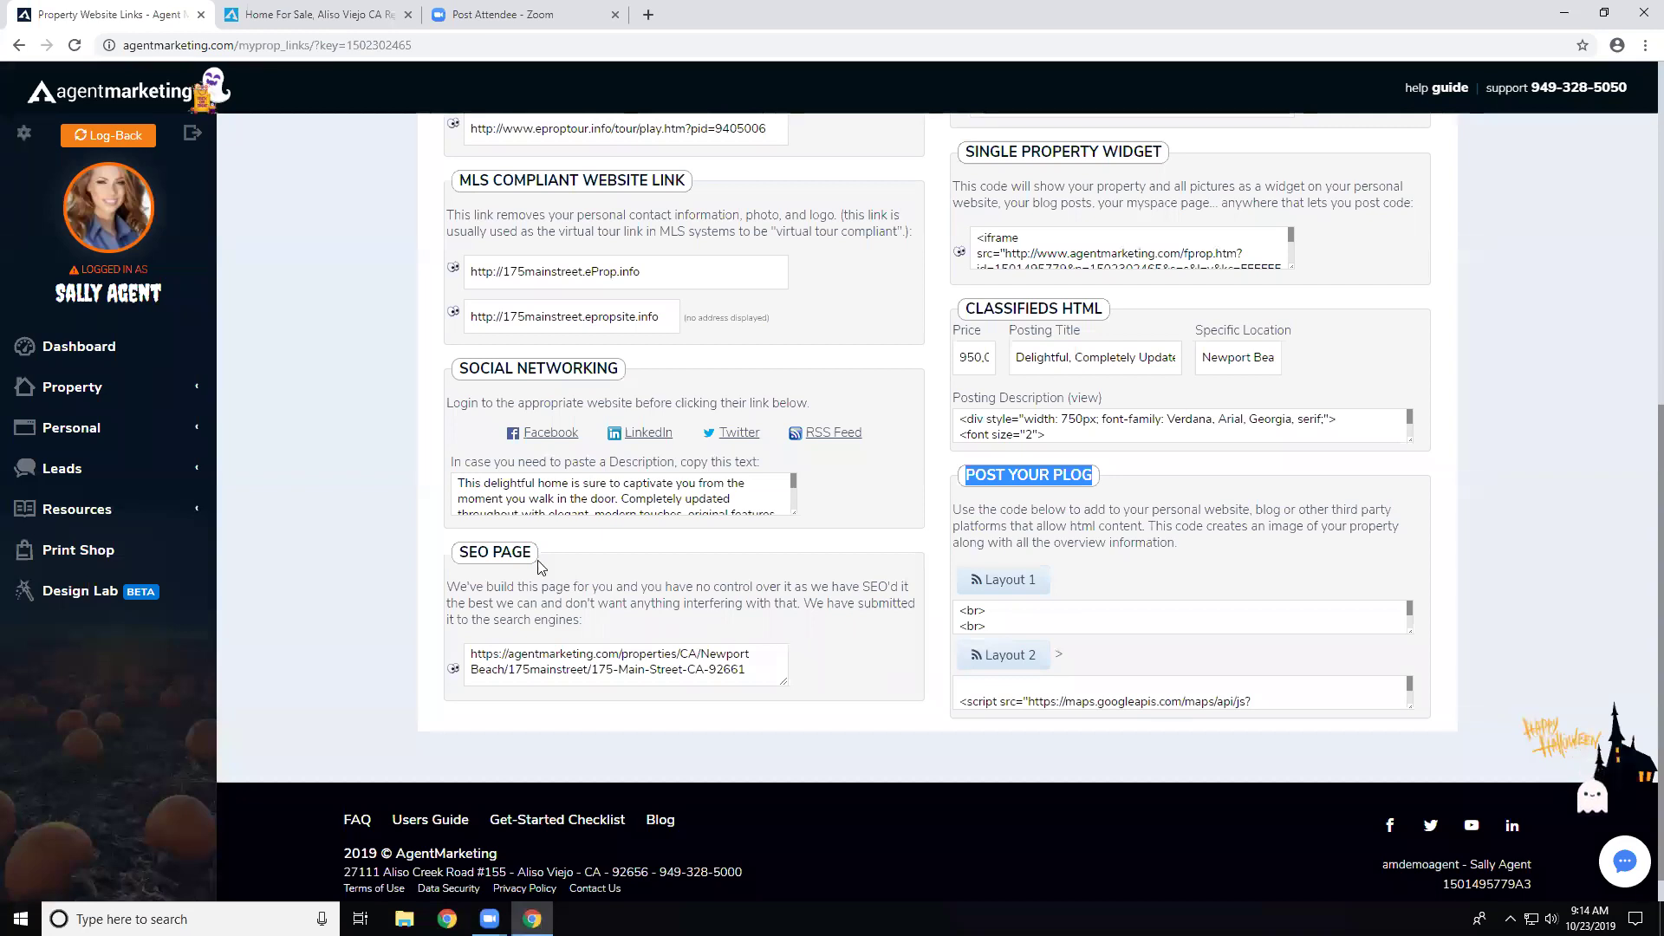
left_click_drag(533, 556, 462, 555)
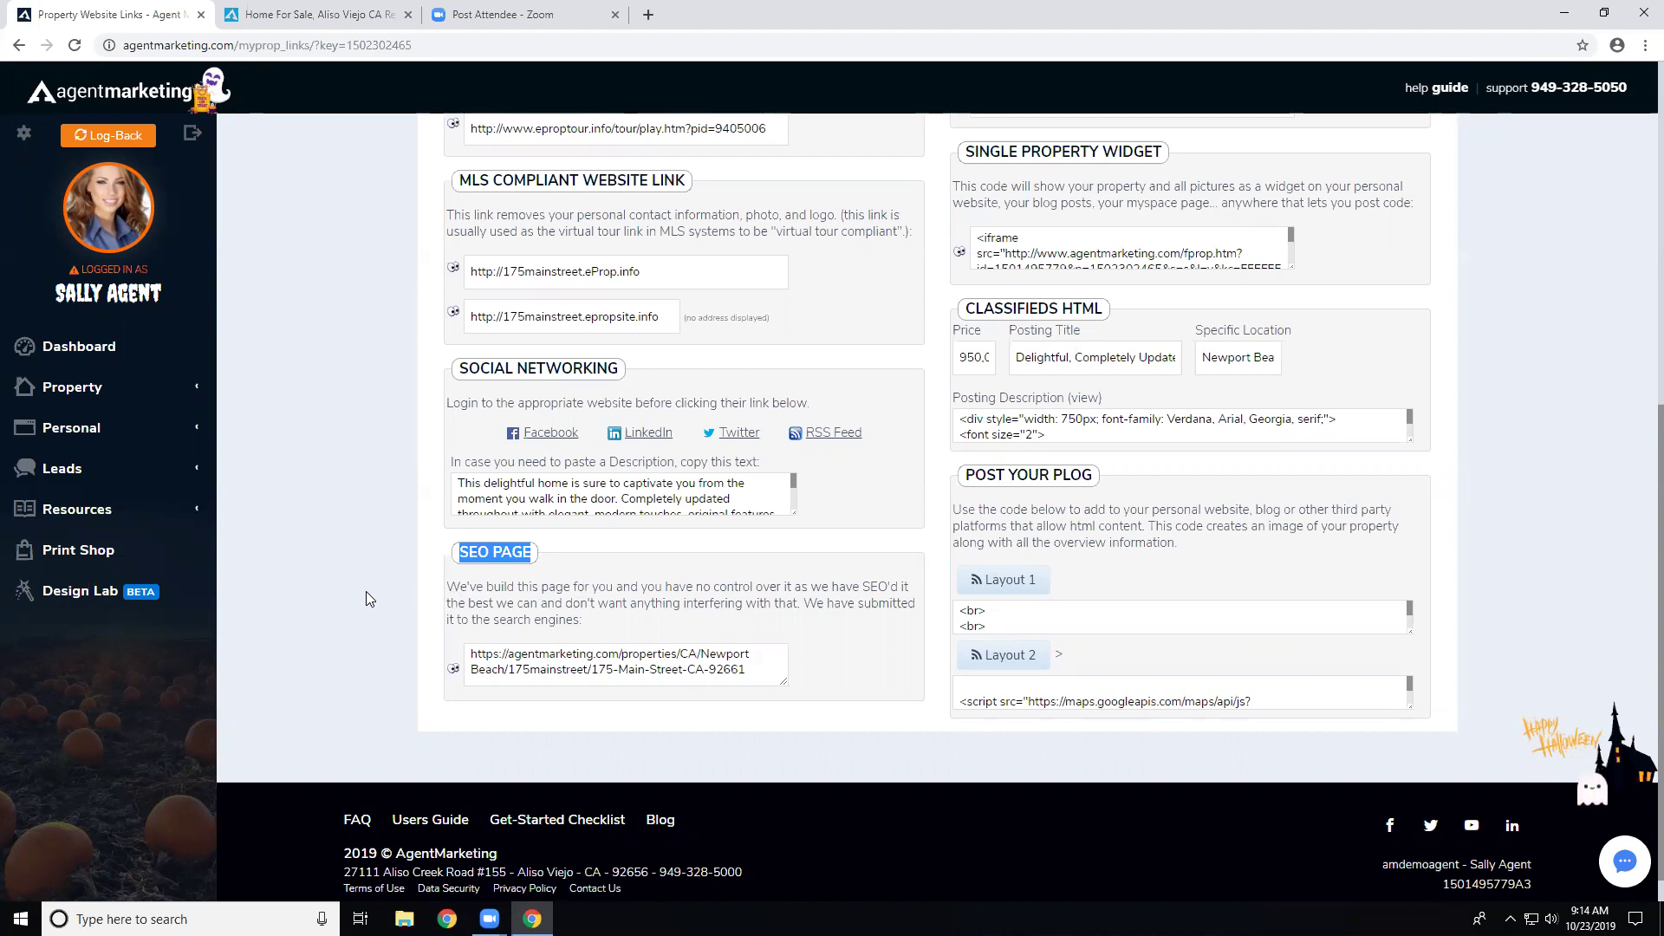
scroll(365, 588, "up", 7)
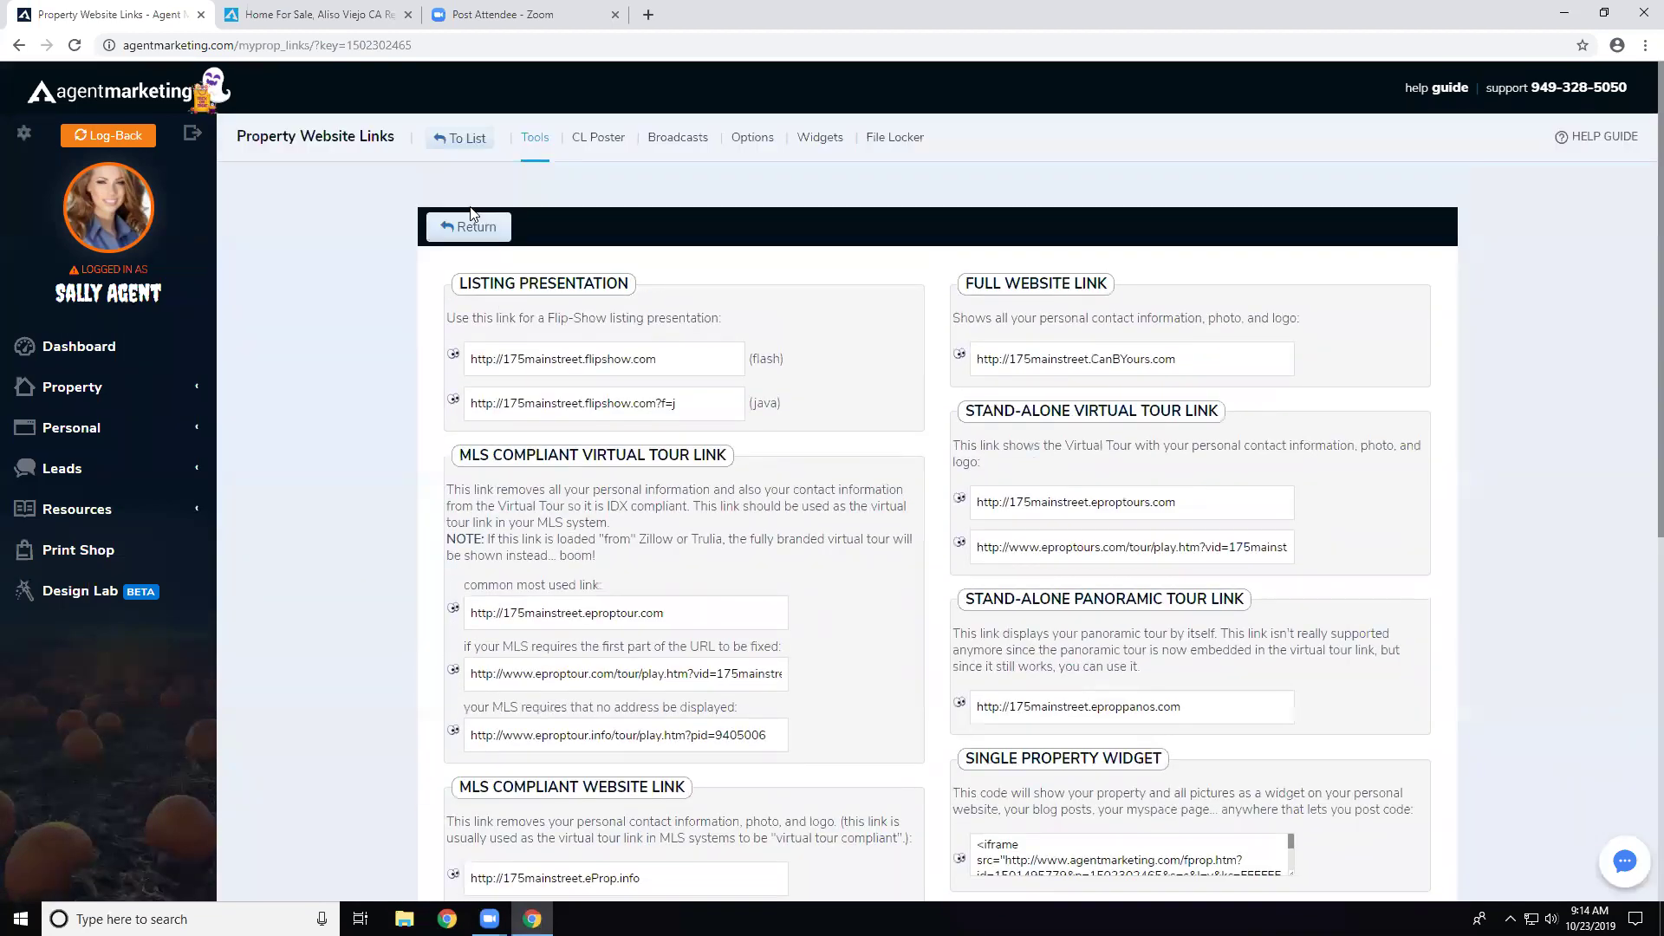
left_click(471, 219)
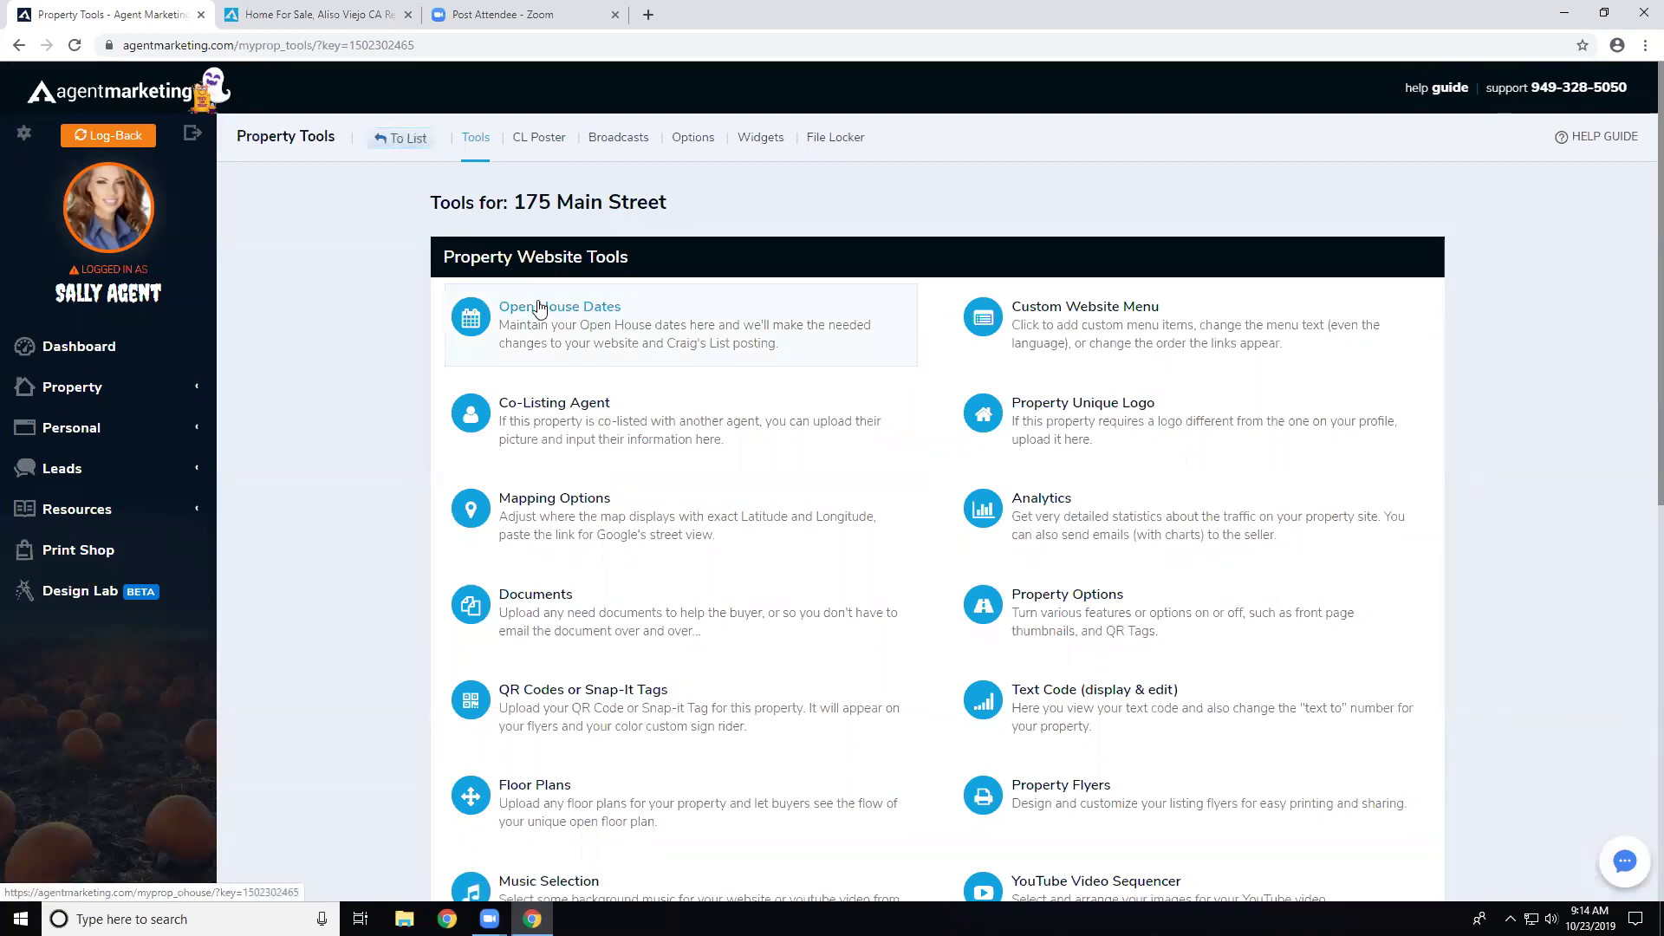
left_click(397, 138)
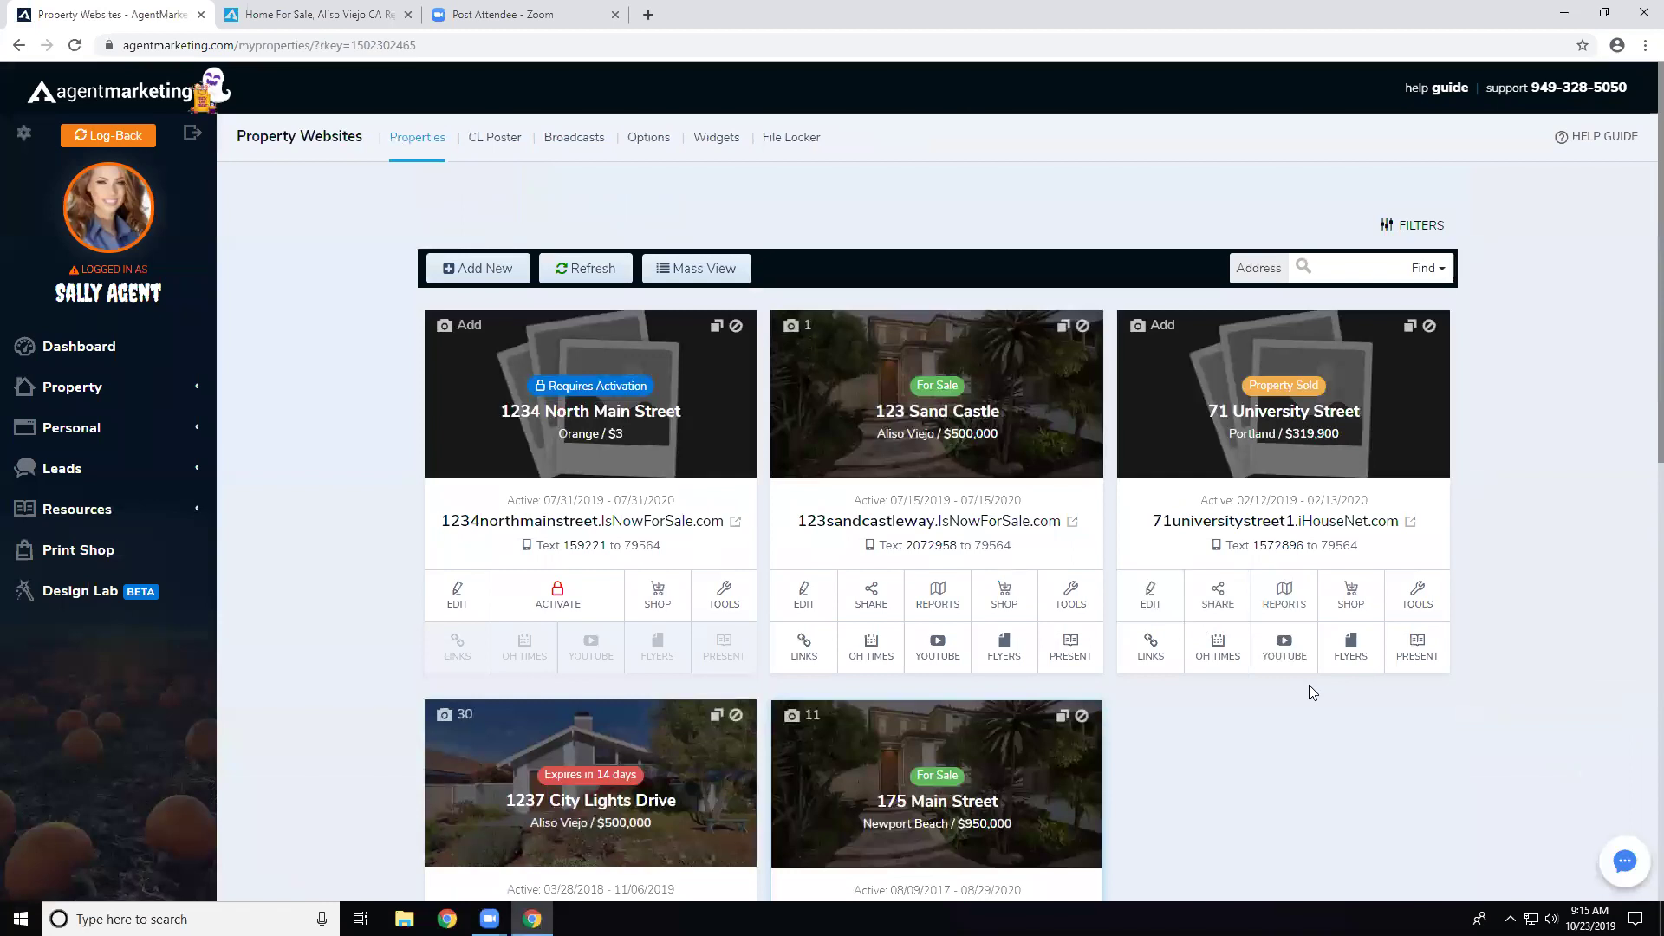
- Open the website of the sold Portland listing from the properties list
scroll(1309, 685, "down", 1)
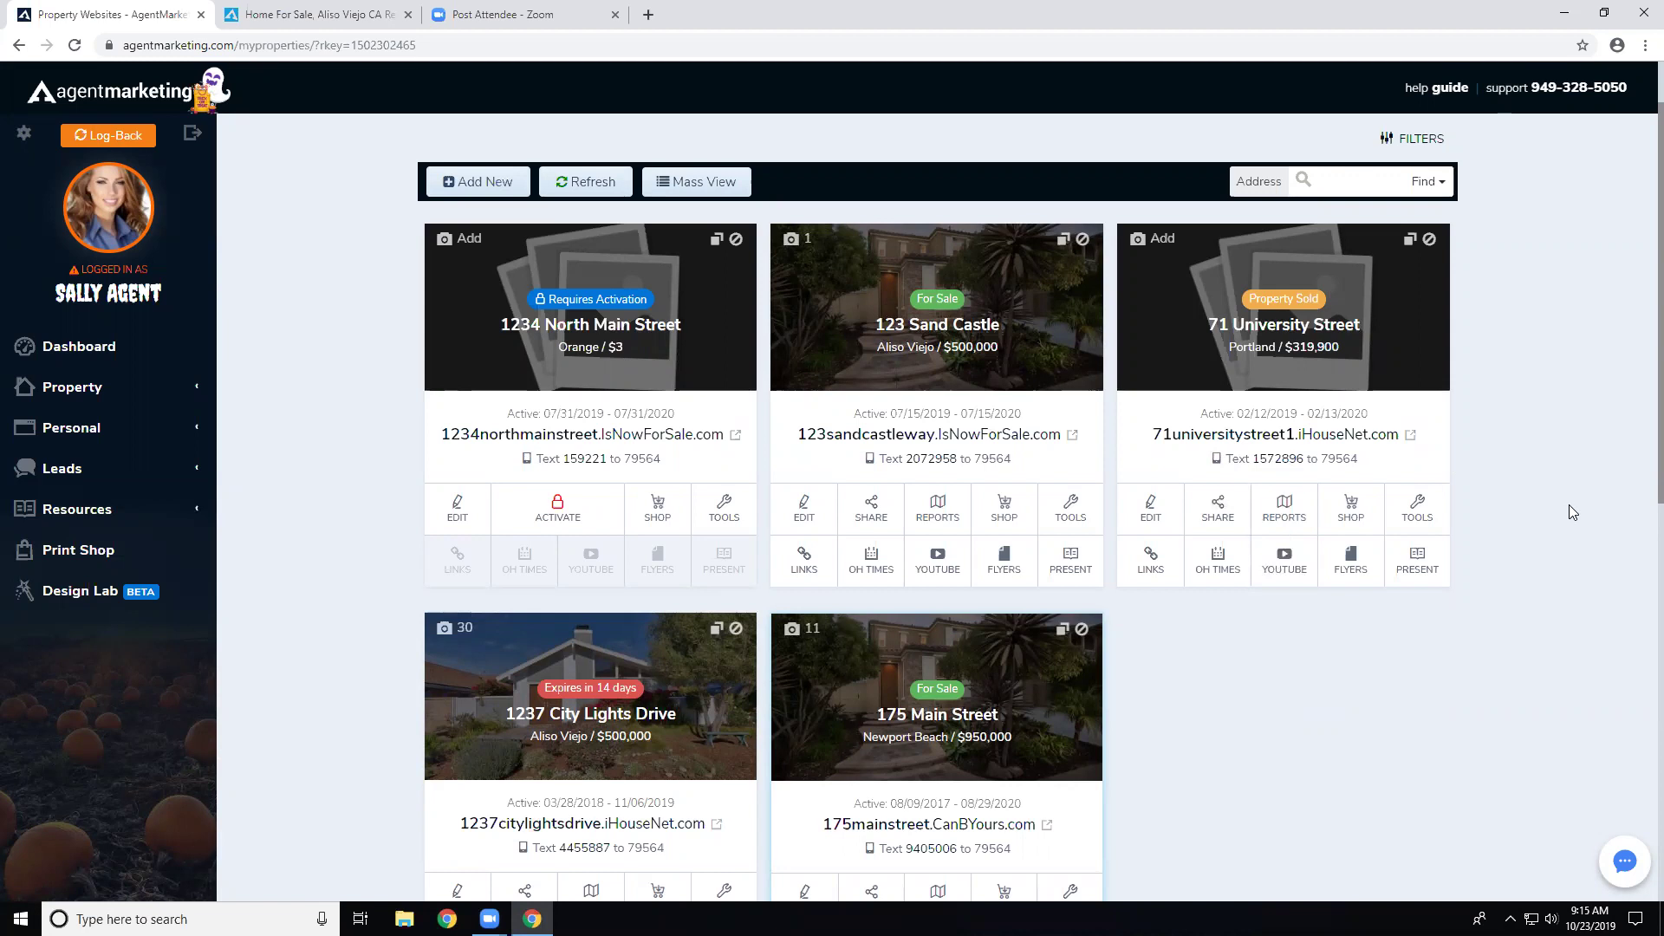
scroll(1569, 506, "down", 1)
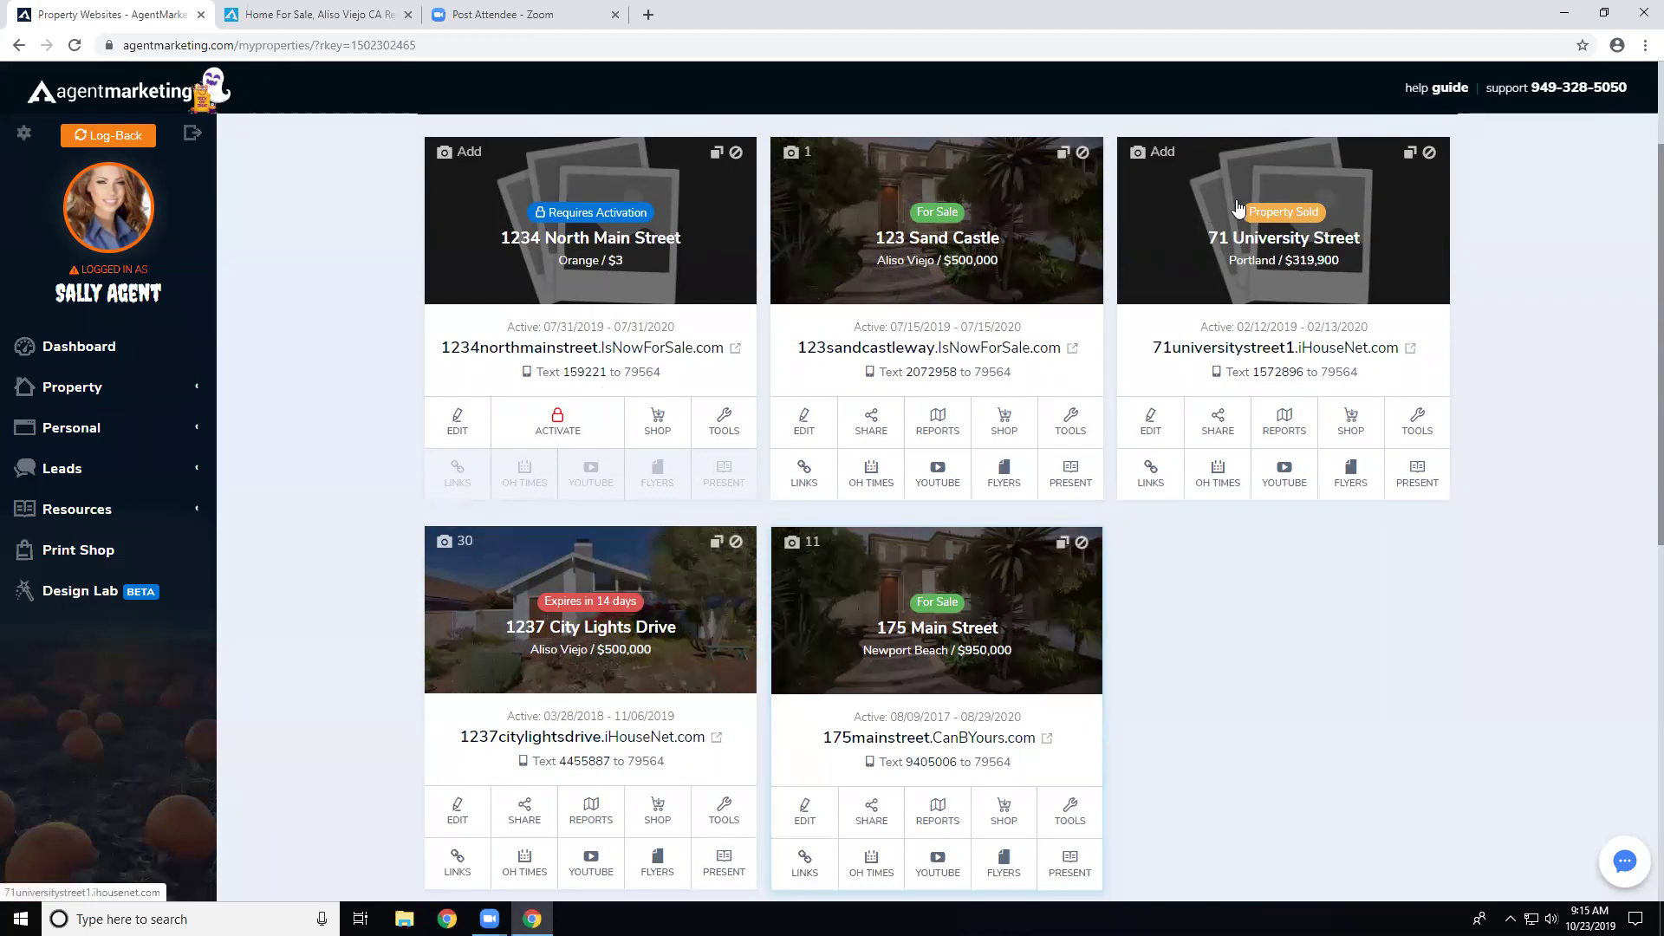
left_click(1225, 219)
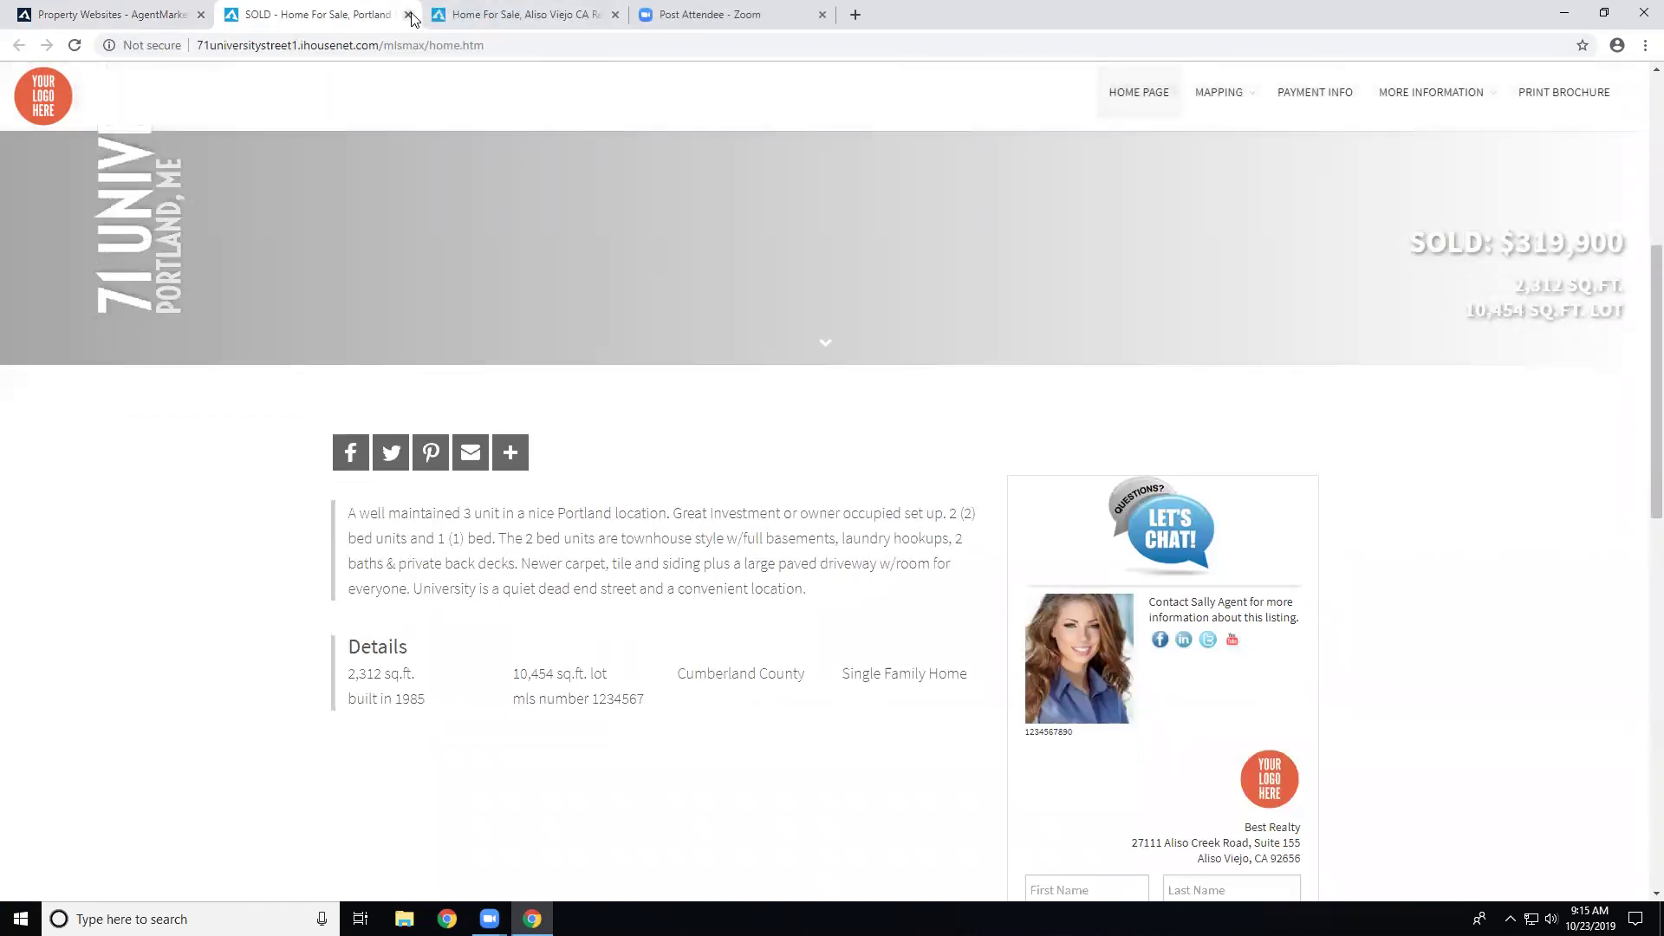
- Close the sold Portland listing's website and return to the beginning of the properties list
left_click(411, 17)
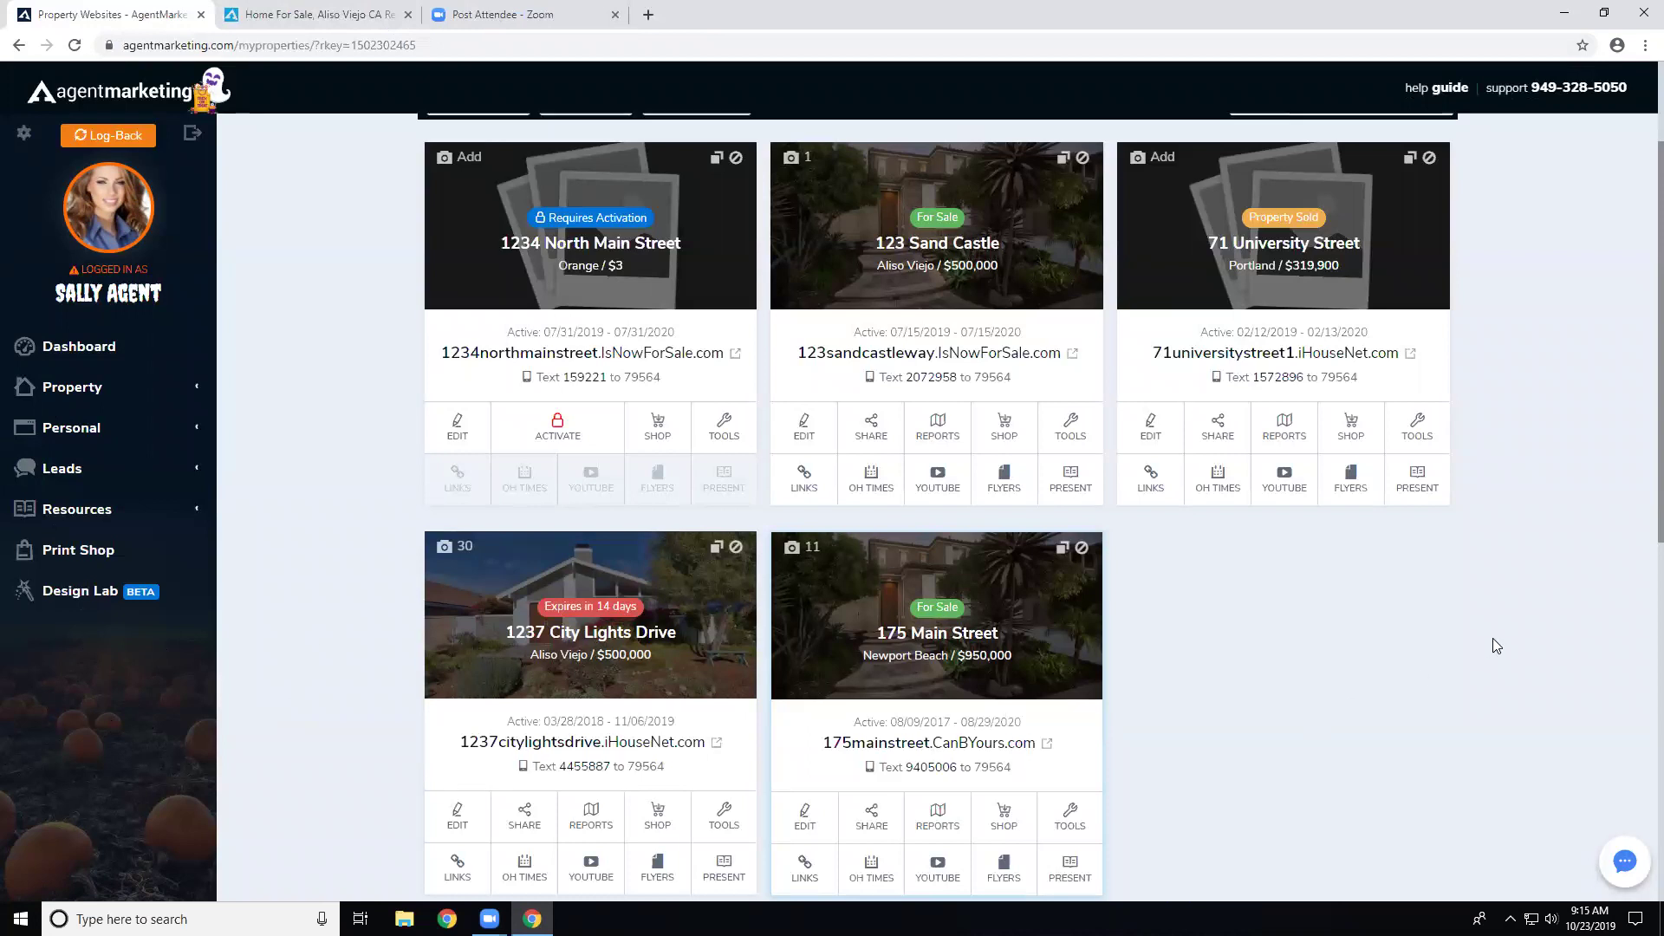
scroll(1516, 641, "up", 2)
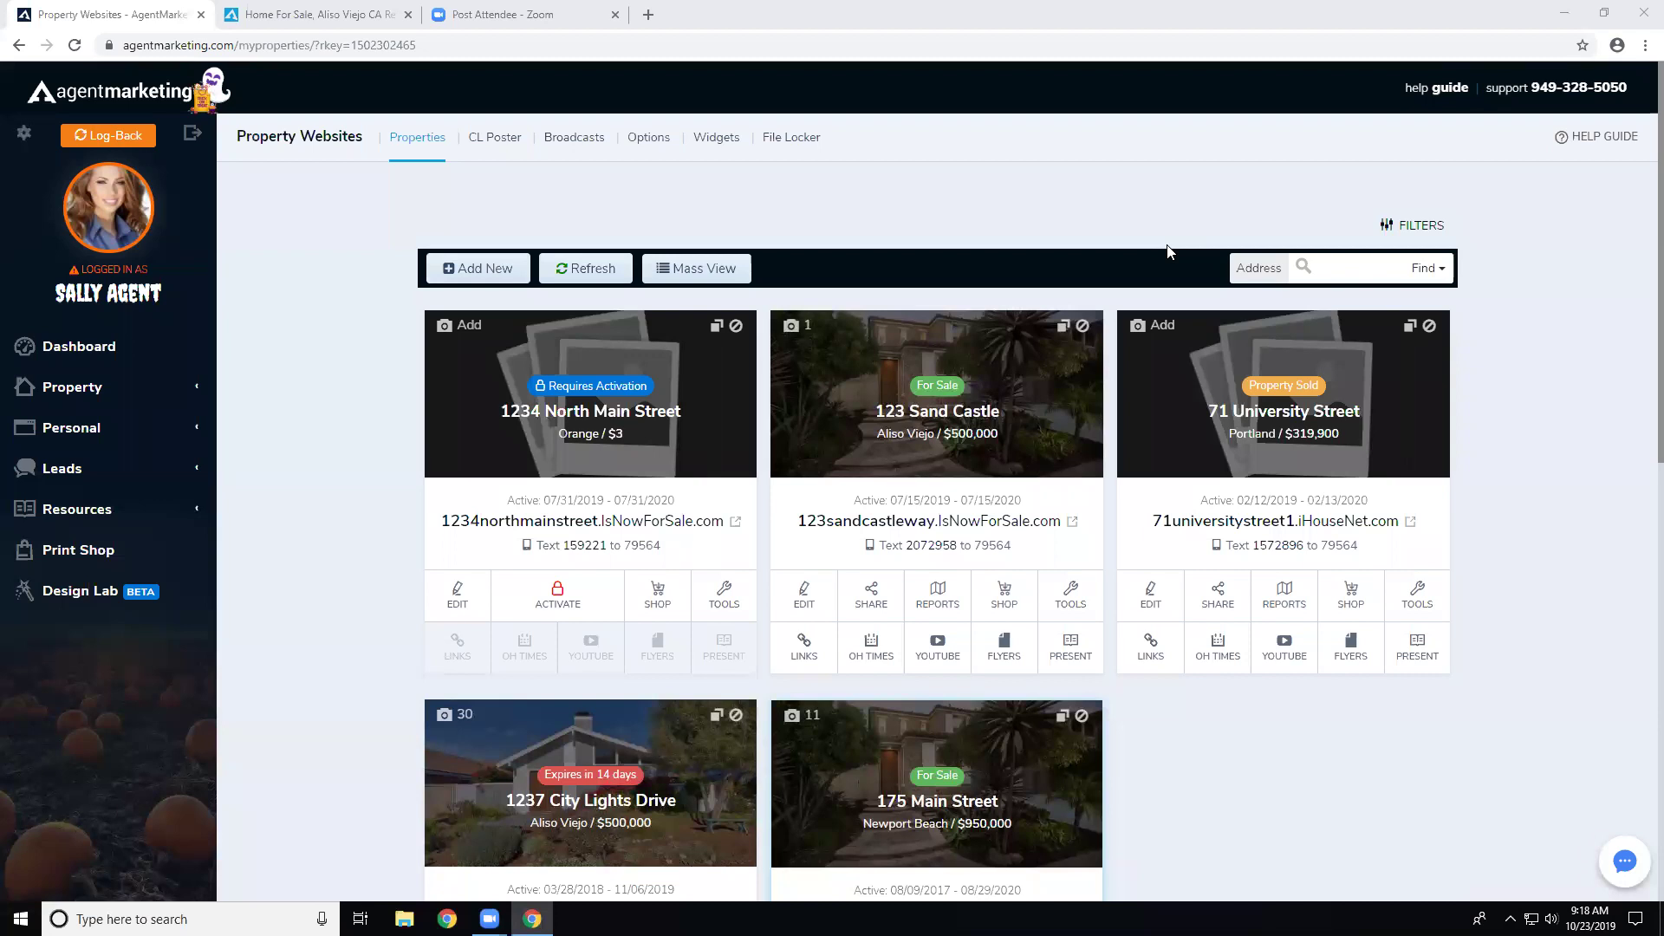
- Open the account dashboard and look through its tasks, expirations, IDX Setup webinar, analytics and Advanced Training sections
left_click(78, 346)
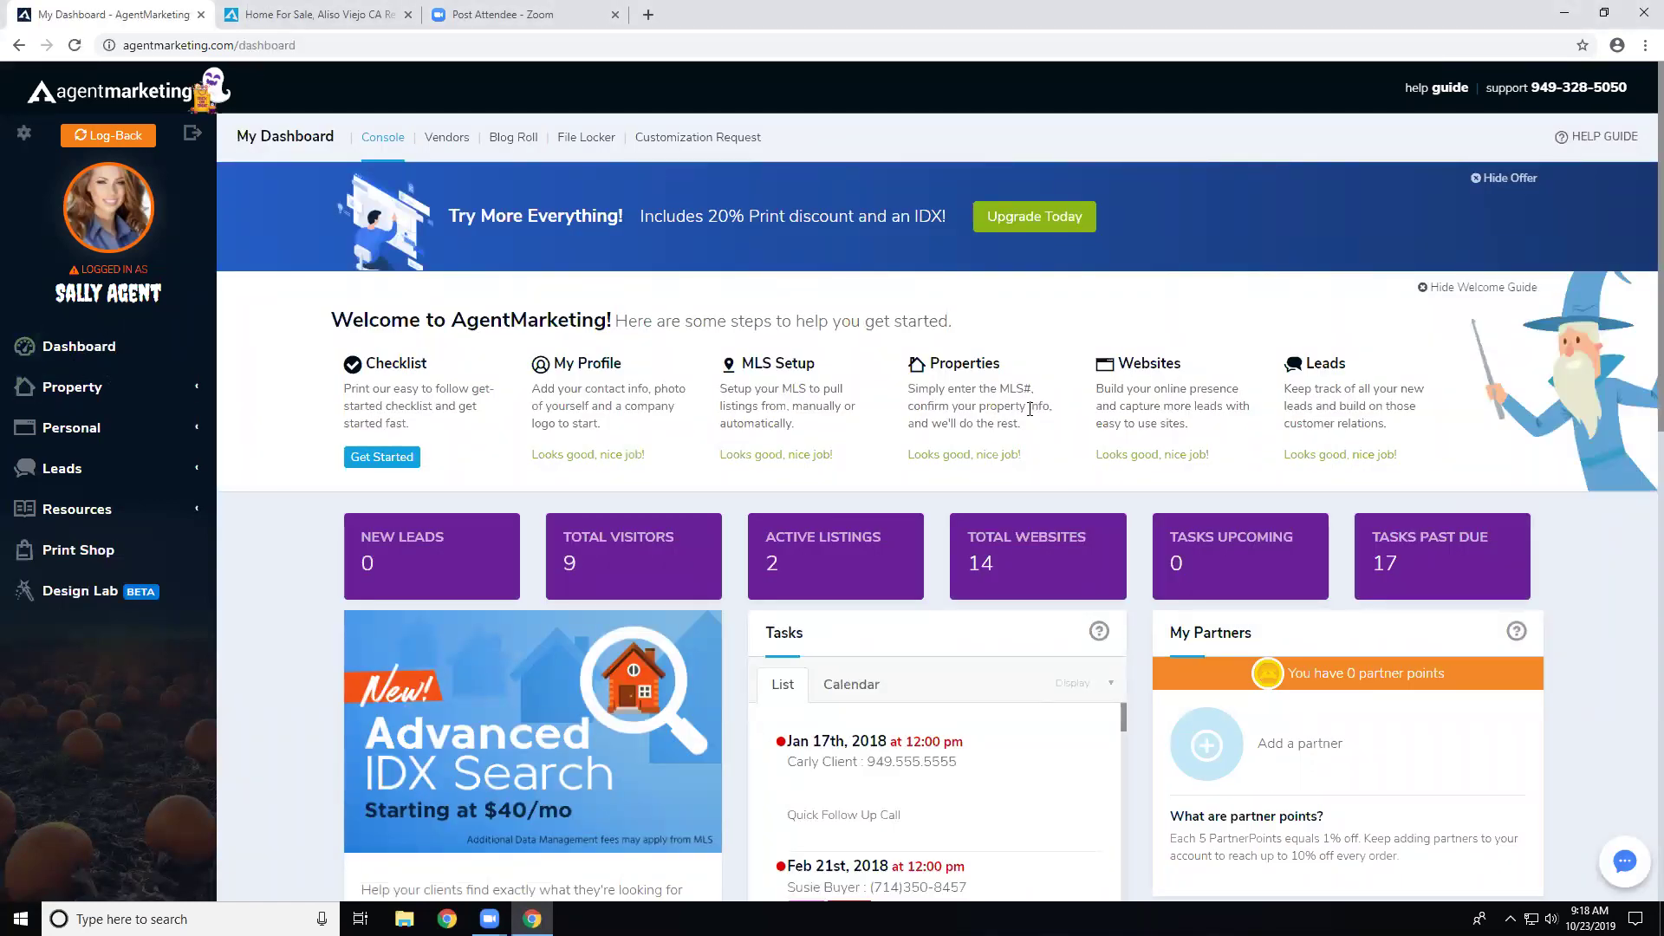
scroll(1030, 409, "down", 6)
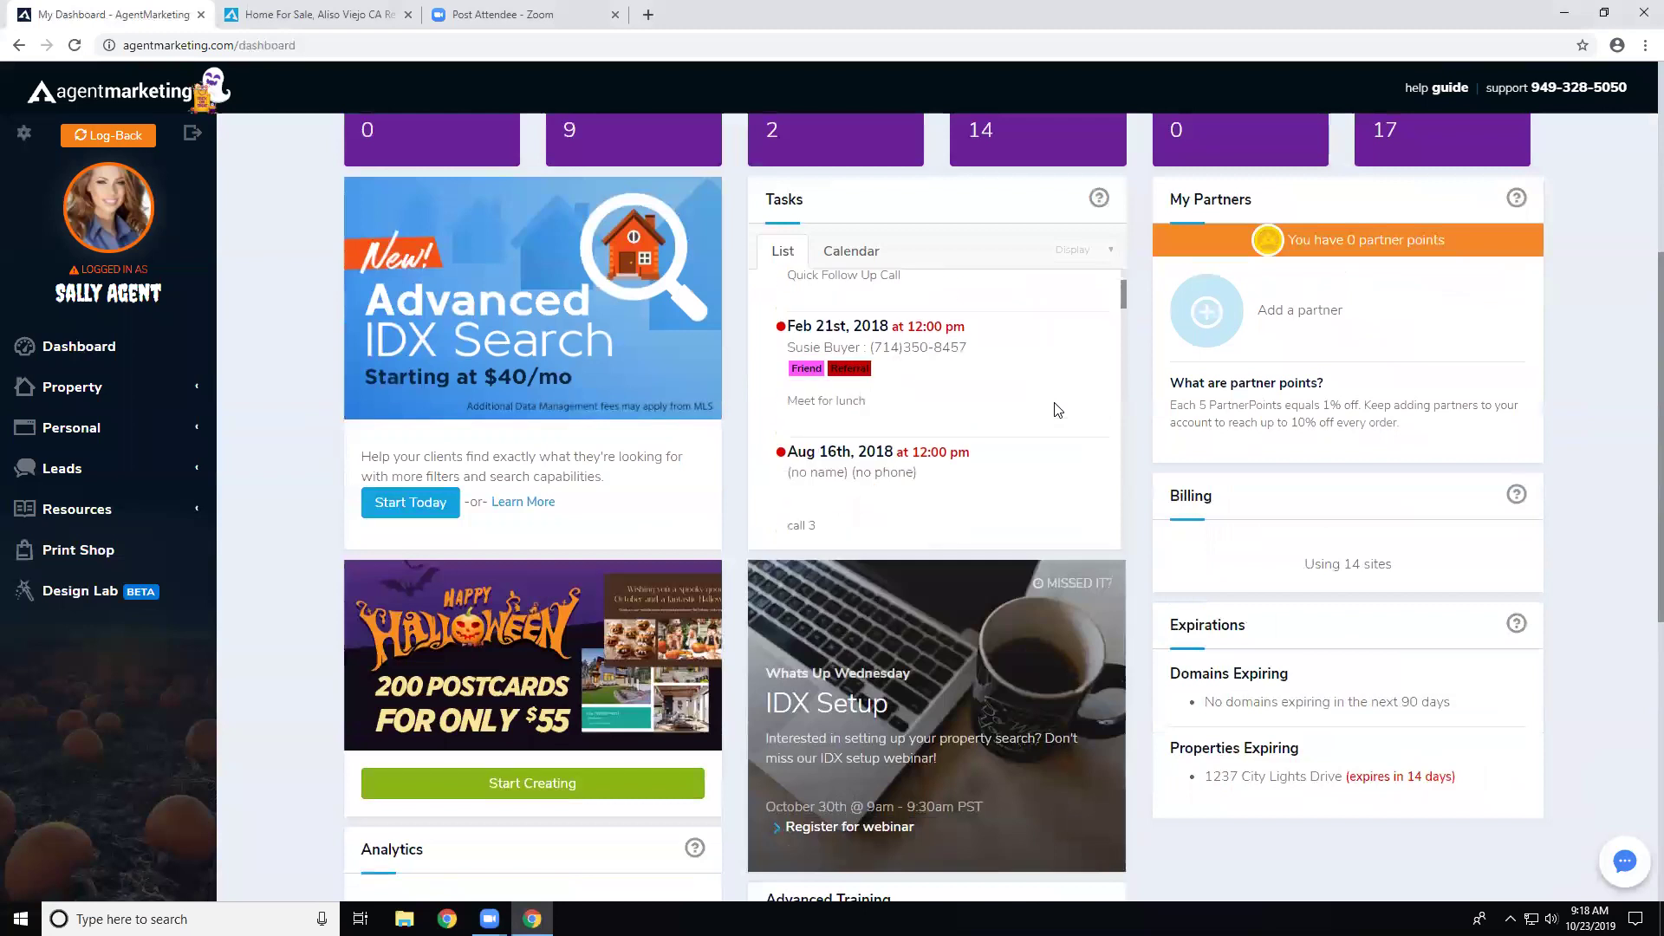
scroll(1057, 409, "down", 5)
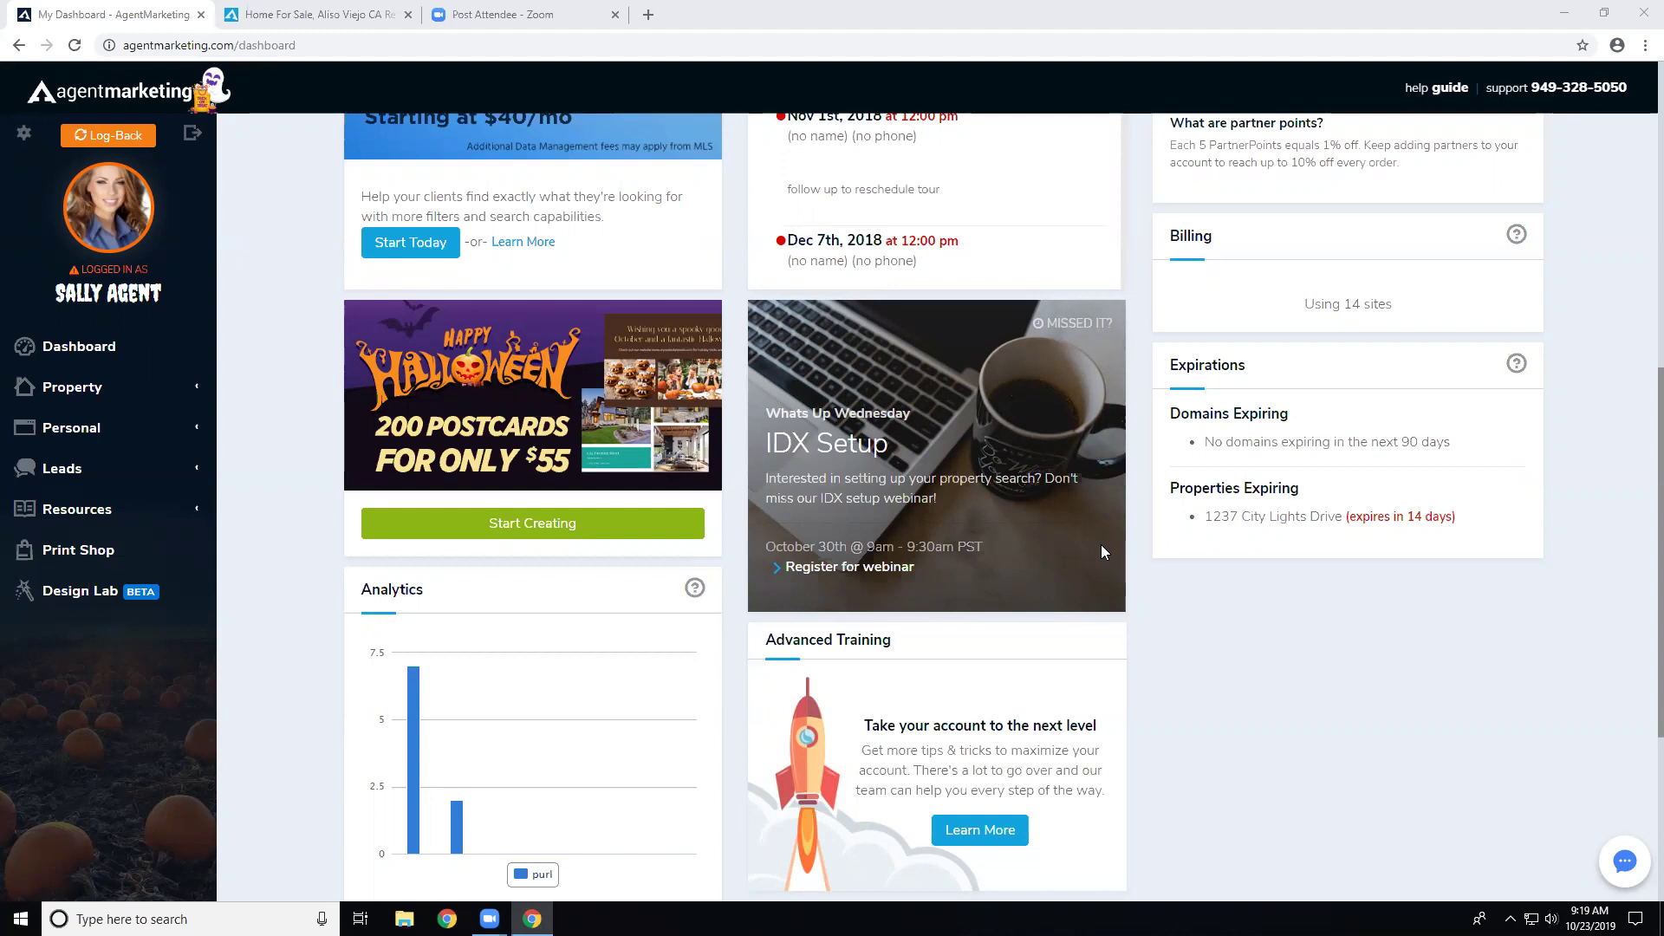
- Show the tools available under Personal and under Leads while staying on the dashboard
left_click(73, 428)
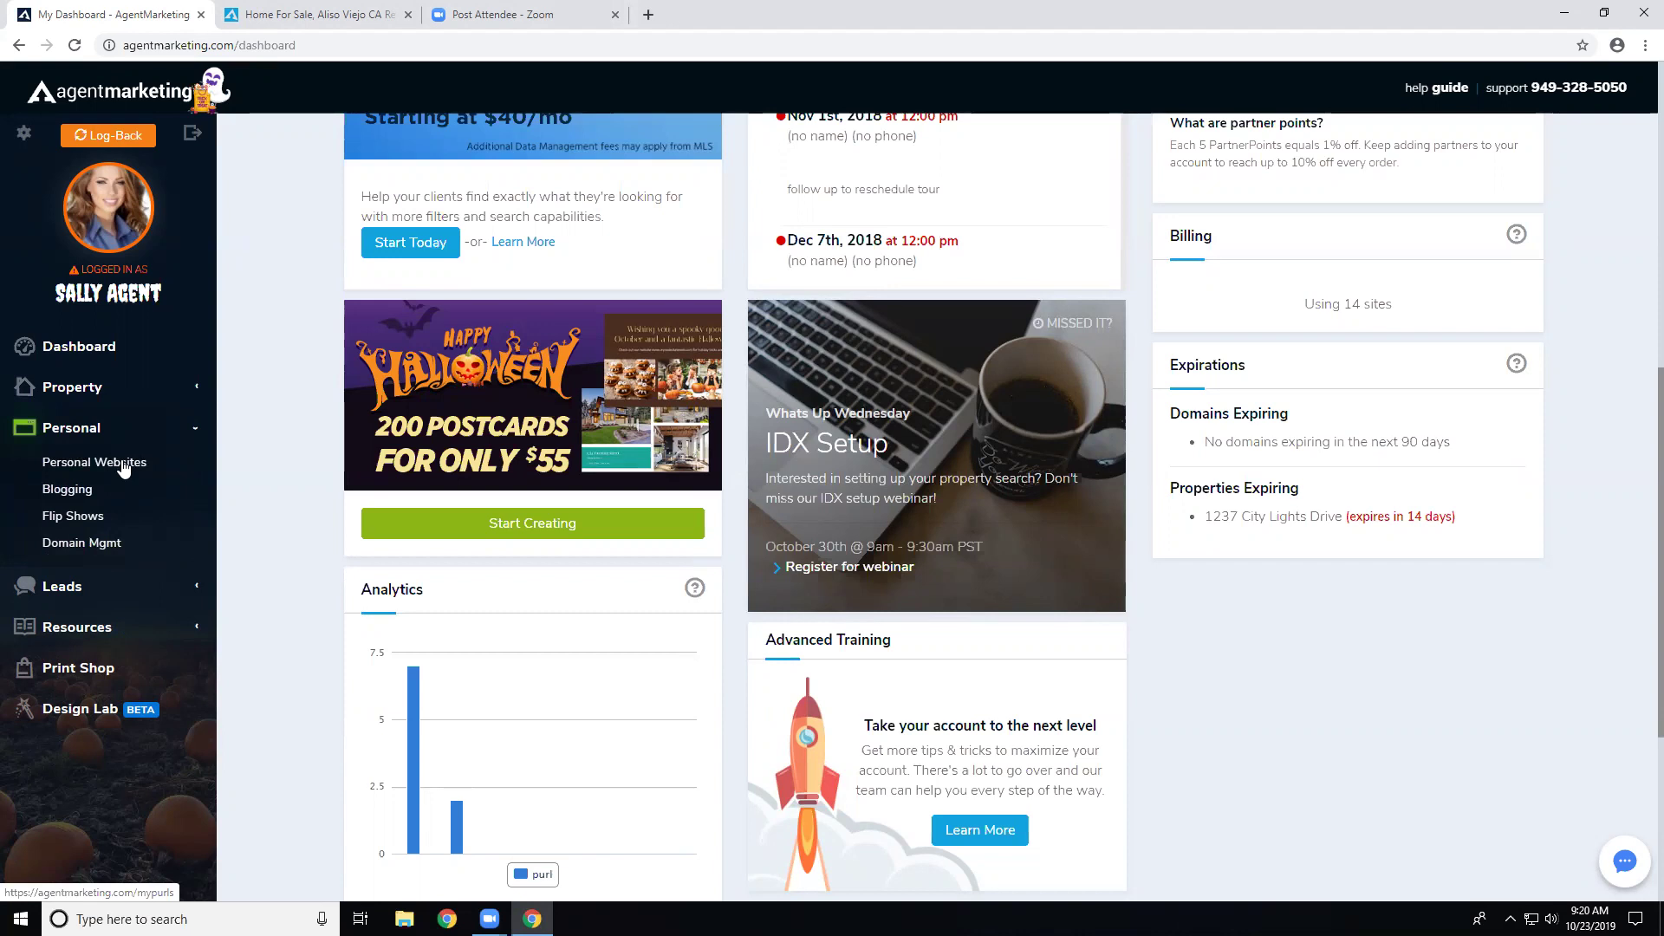
left_click(91, 586)
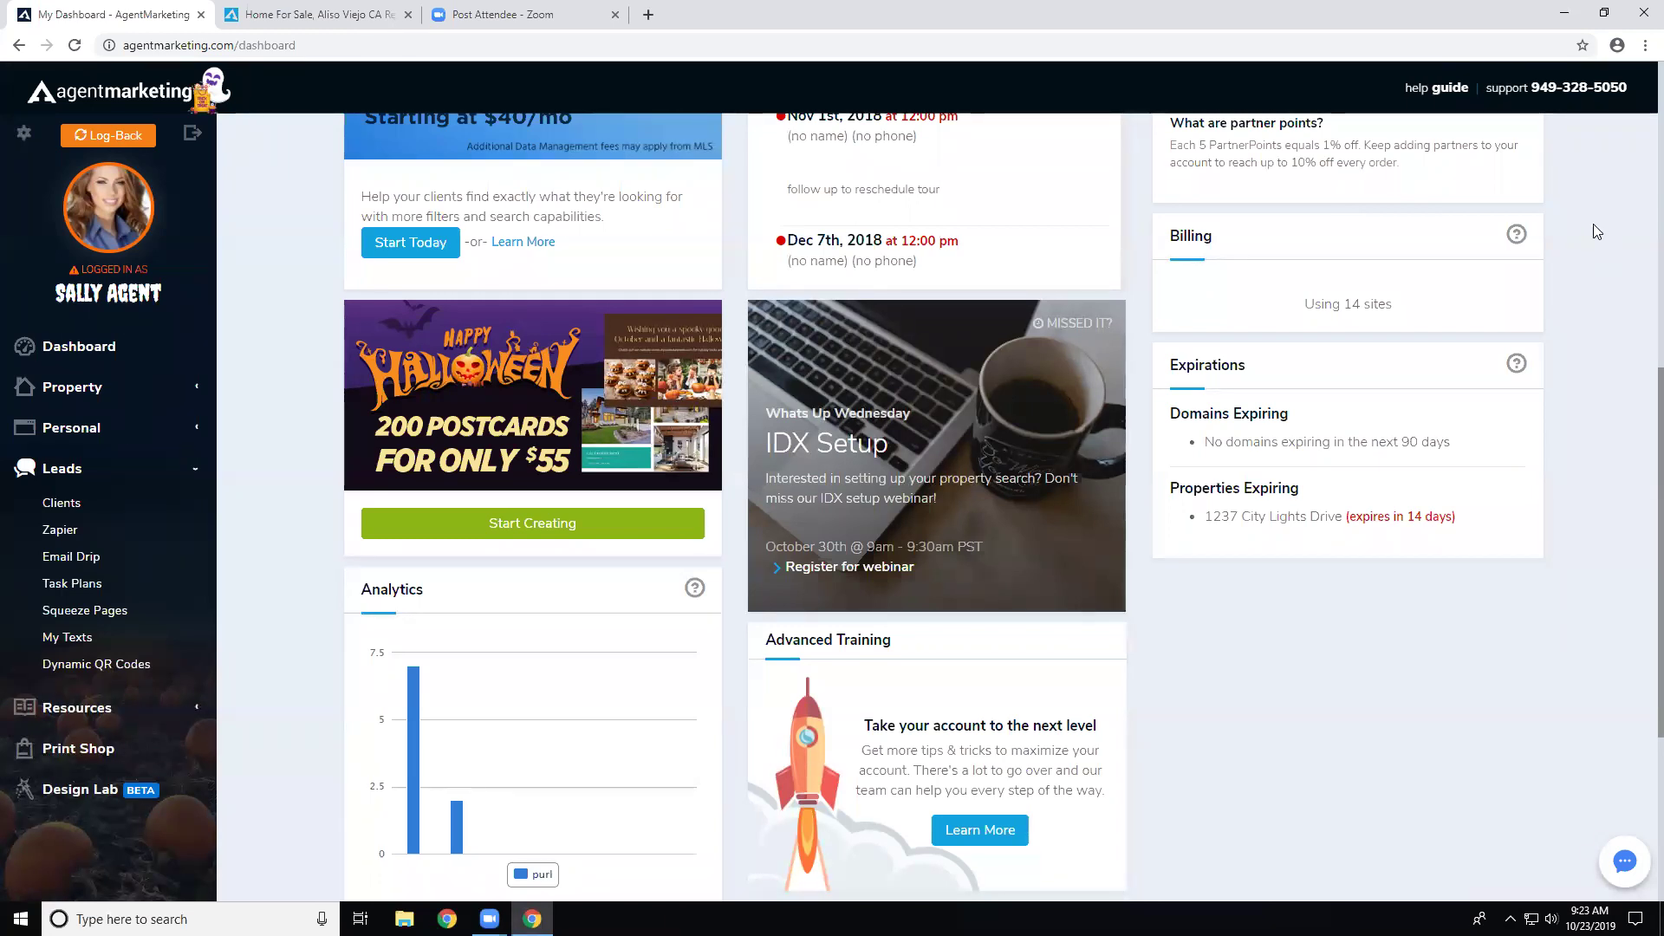
scroll(1593, 224, "up", 1)
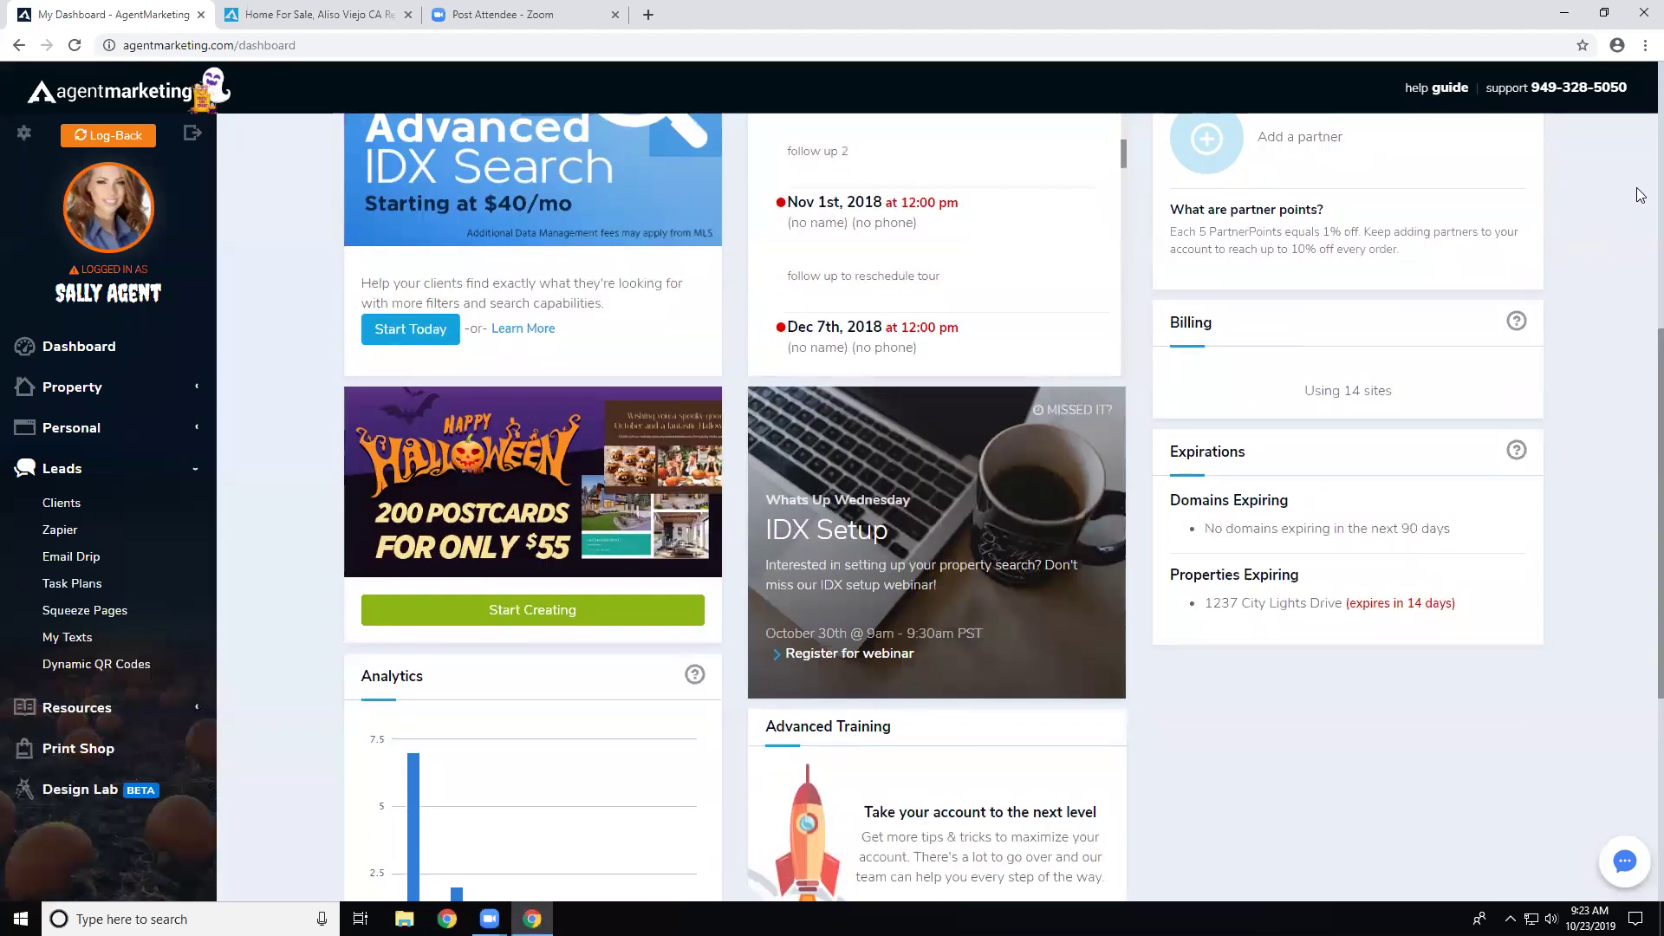